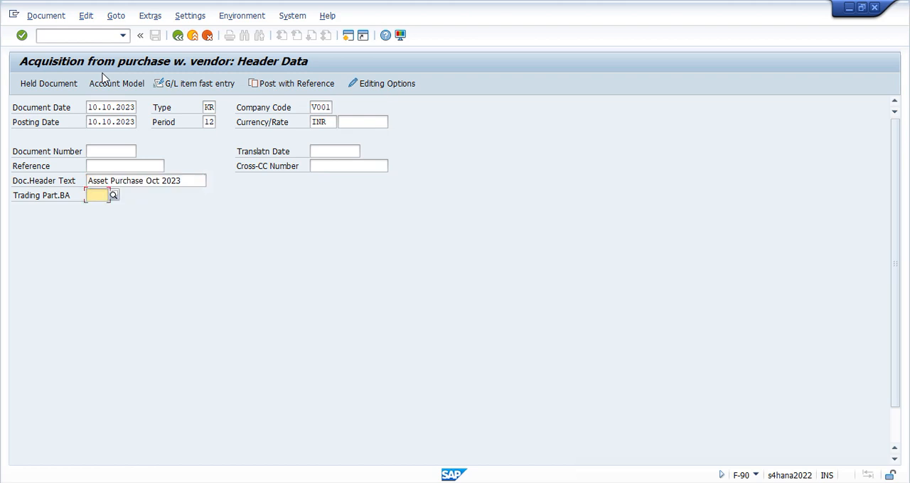
key("Tab")
Choose supplier Alpha Furnitures V001 from Noida as the first line item's account and confirm the document header
key("Down")
key("Down")
key("Down")
key("Up")
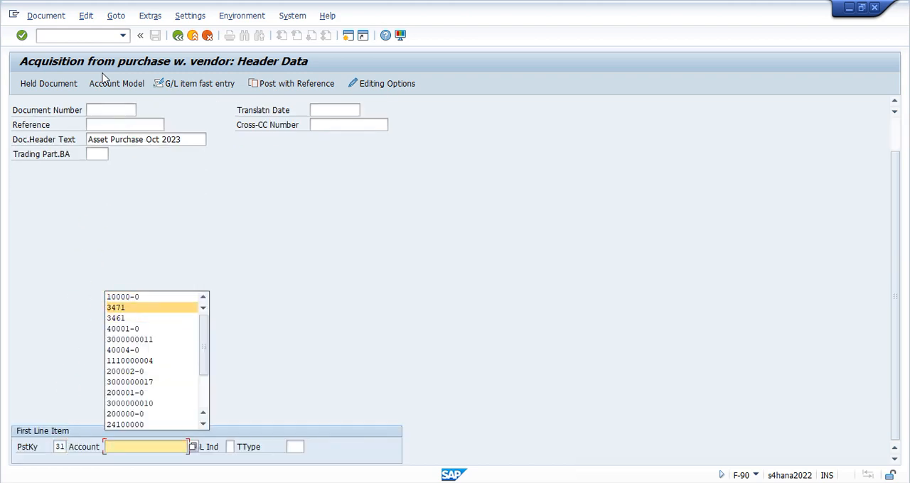
key("F4")
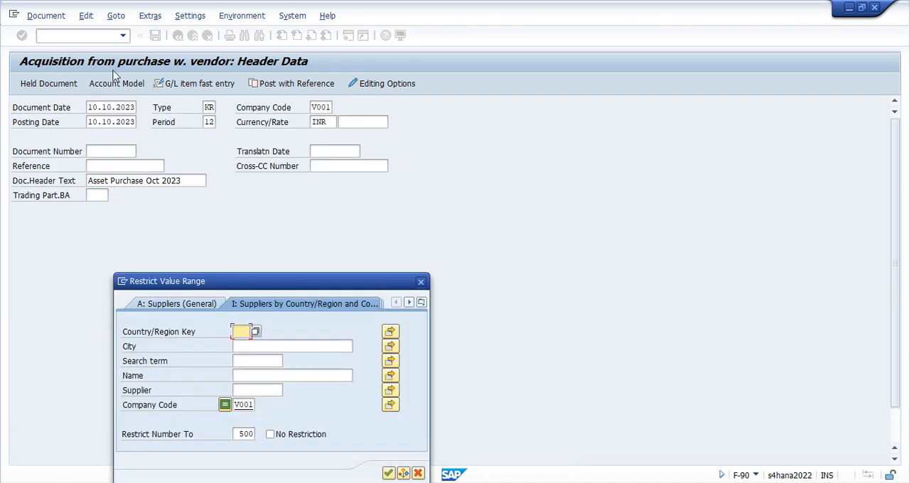
left_click(388, 473)
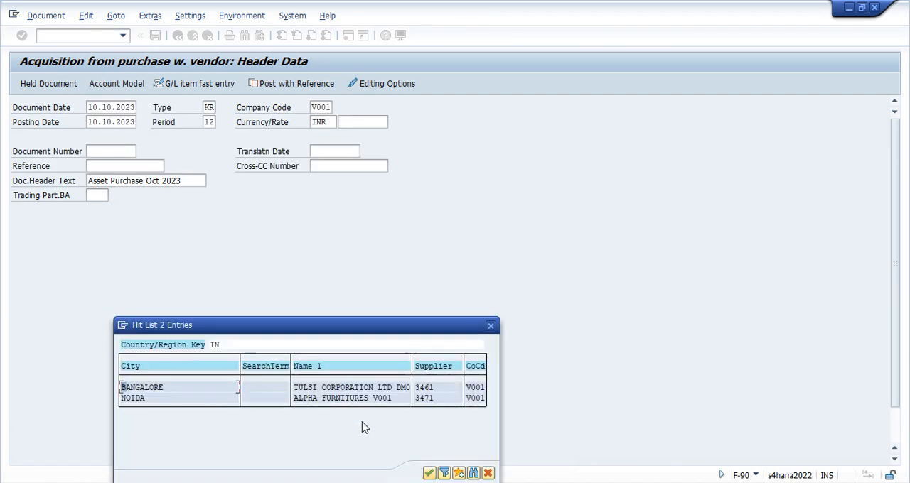
left_click(156, 400)
double_click(156, 399)
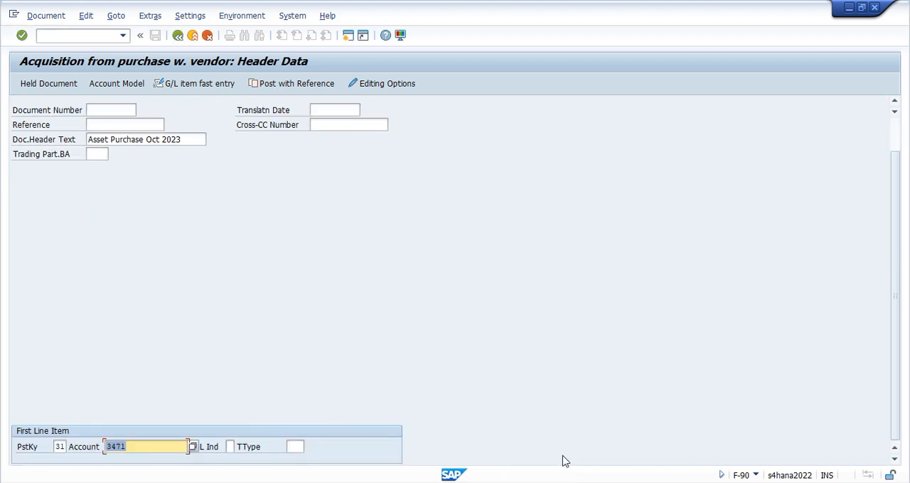
key("Tab")
key("Return")
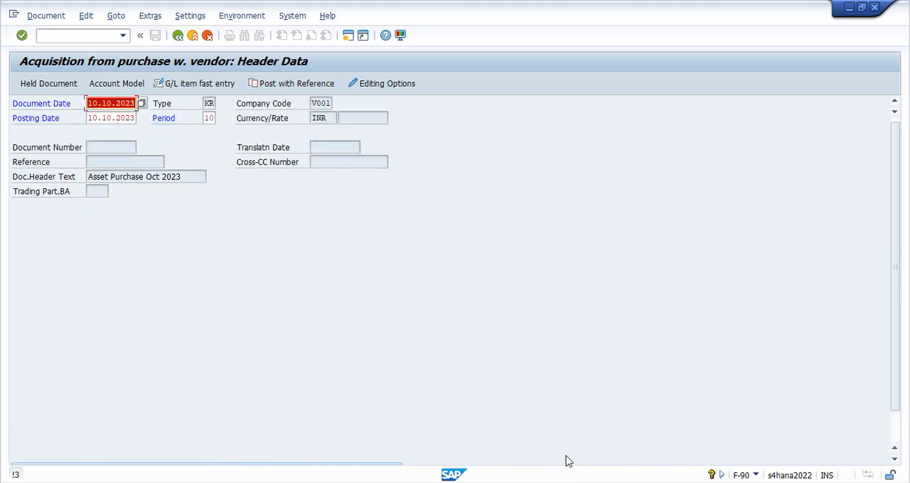
key("Return")
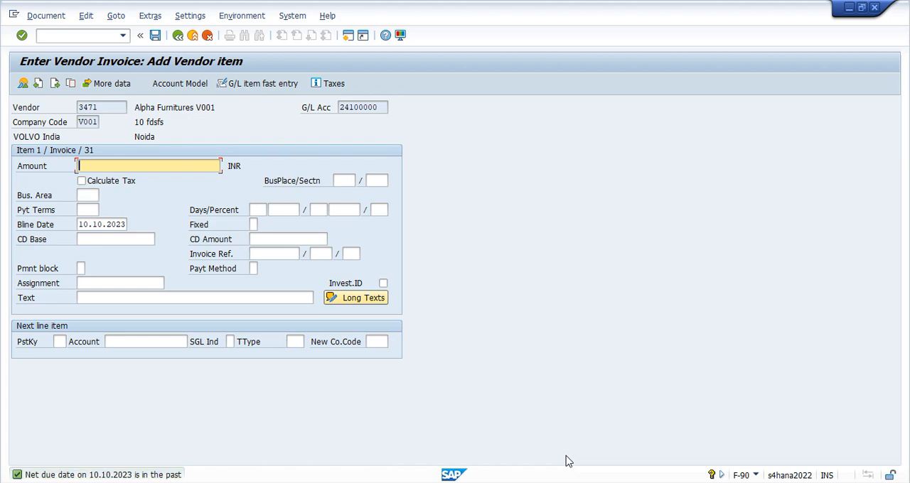
Set the vendor item's amount to 60000 INR and its text to "Asset purchase"
key("space")
key("Down")
key("Down")
key("Return")
key("Down")
key("Down")
key("Down")
key("Down")
key("Down")
key("Down")
key("Down")
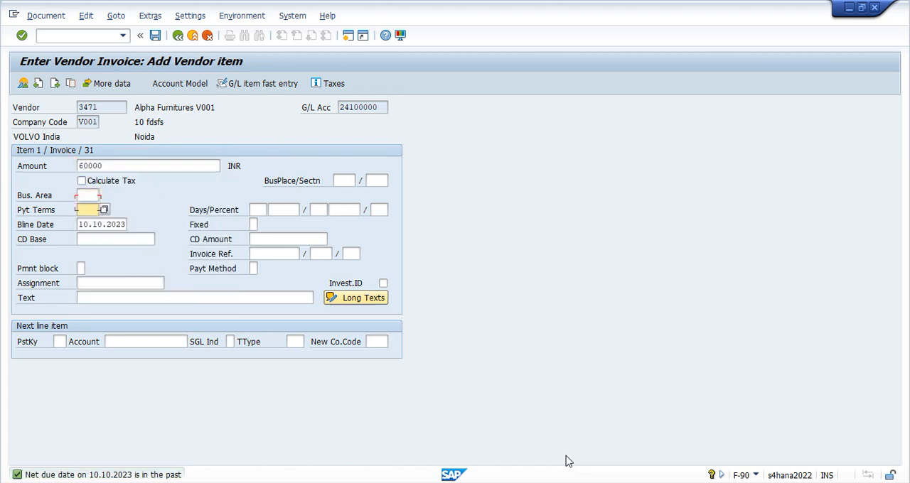
key("Down")
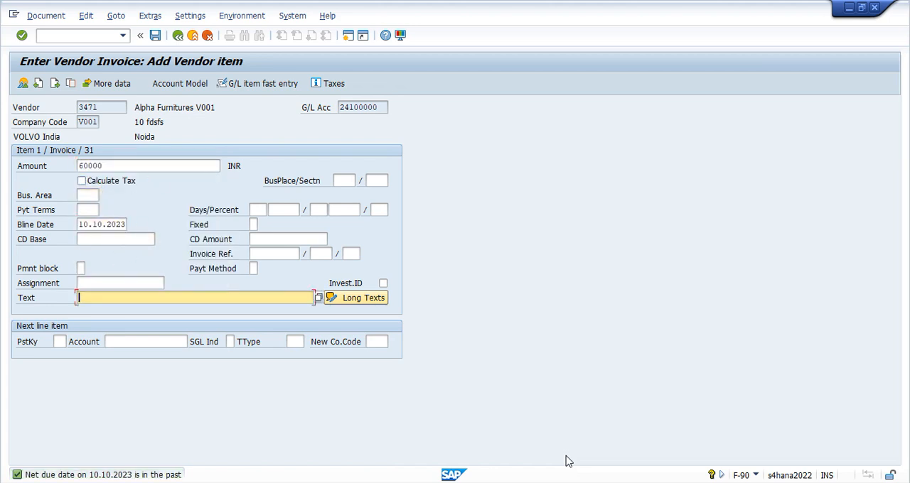
key("space")
Enter posting key 70 and asset 10000-0 for the next line item
key("Down")
key("Return")
key("Down")
key("space")
key("Down")
key("Return")
key("Tab")
key("space")
Set the next line item's transaction type to 100 and continue to the asset item
key("Down")
key("Down")
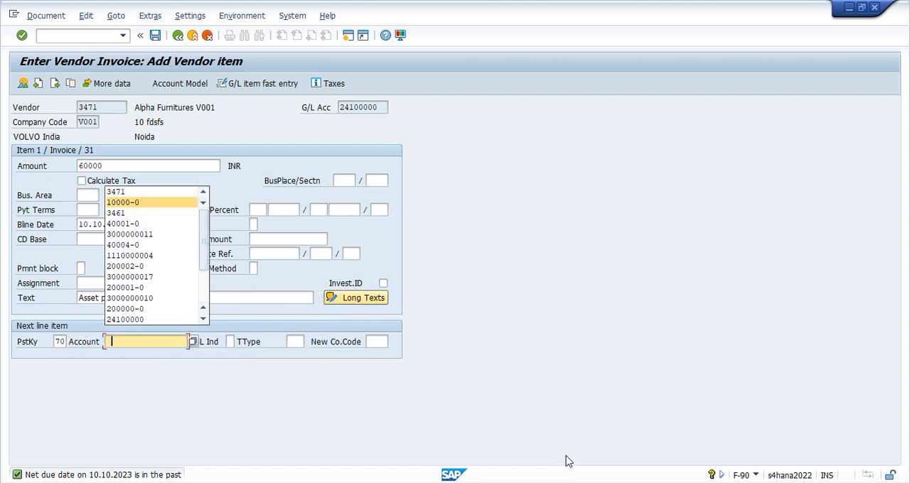
key("Return")
key("Tab")
key("Tab")
key("space")
key("Down")
key("Down")
key("Return")
key("Return")
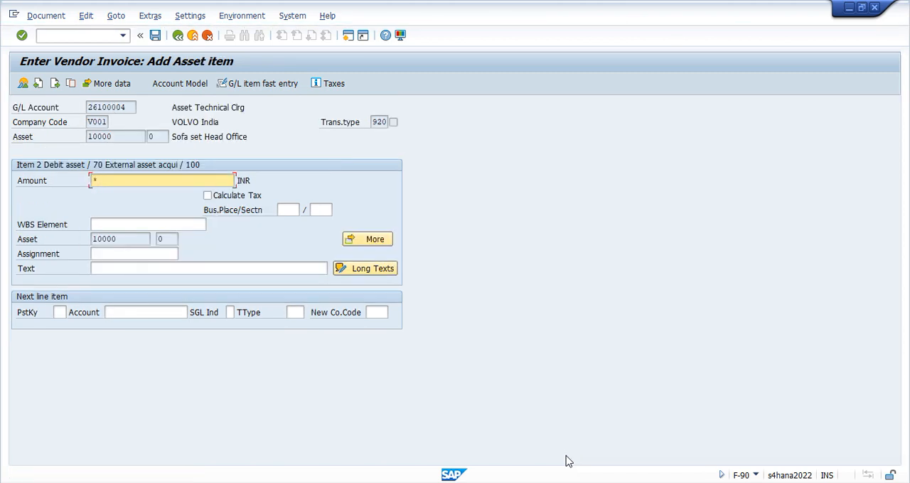
Fill the asset item with amount * and text +, and accept its coding block with reference date 10.10.2023
key("Down")
key("Down")
key("Down")
key("Return")
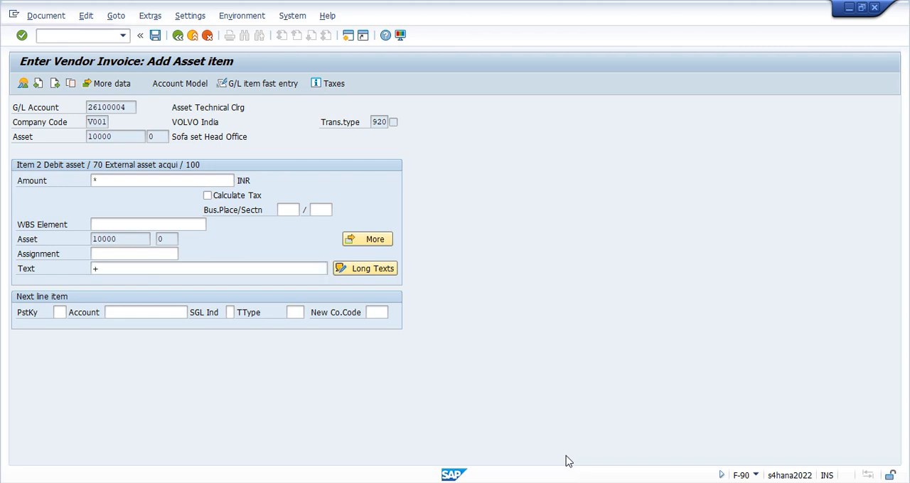
left_click(388, 241)
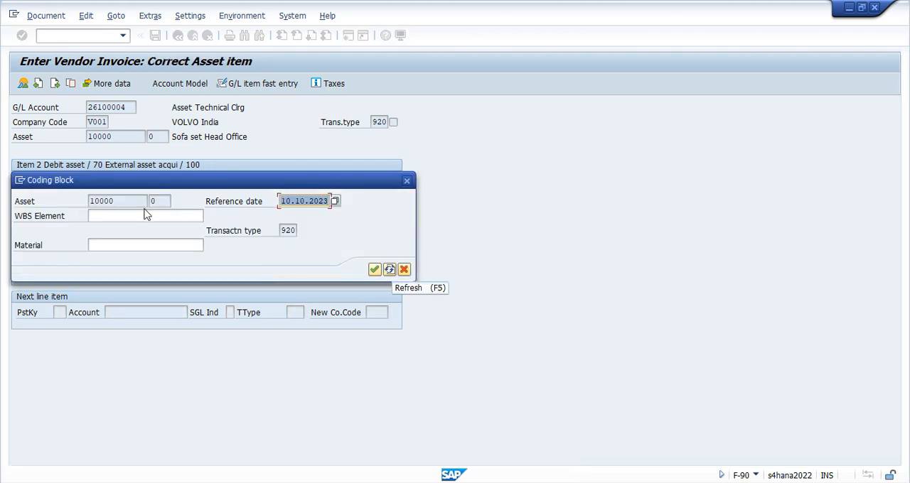
left_click(374, 270)
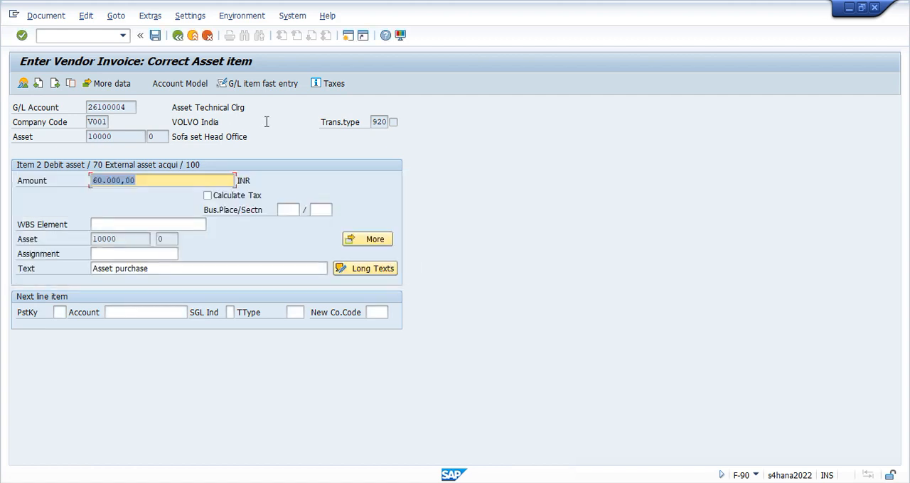
Simulate the vendor invoice document to show the overview of its line items
left_click(45, 15)
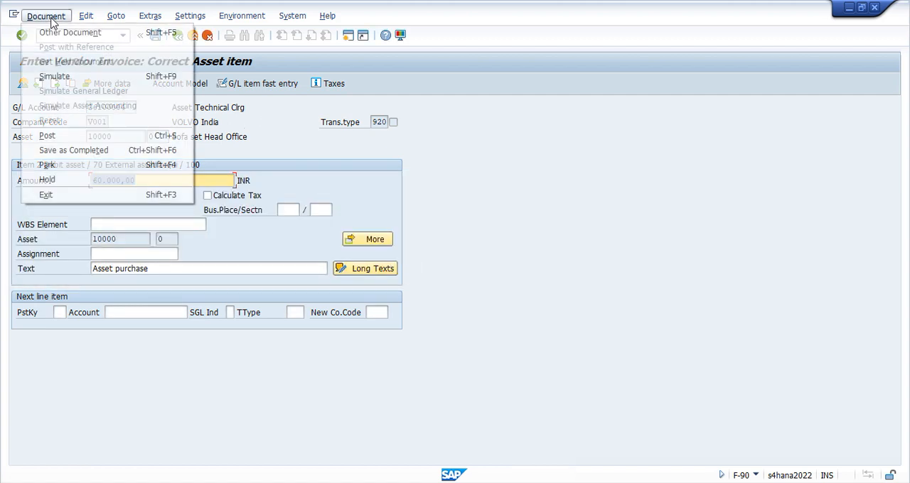
left_click(56, 76)
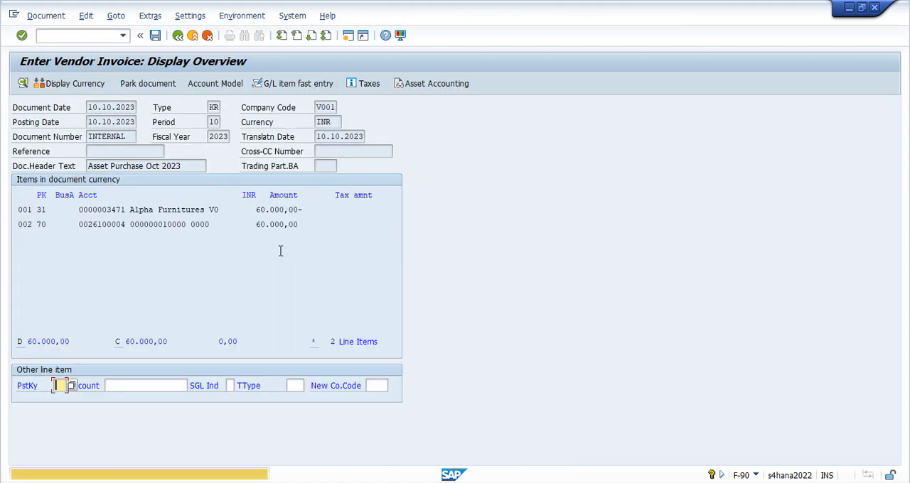
key("Return")
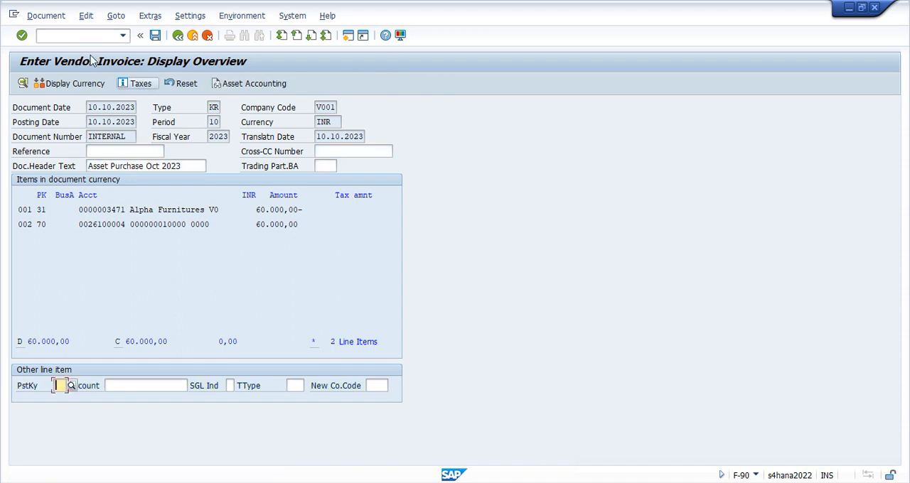
Simulate the general ledger posting and check the profit center and segment of its line items
left_click(47, 15)
left_click(74, 89)
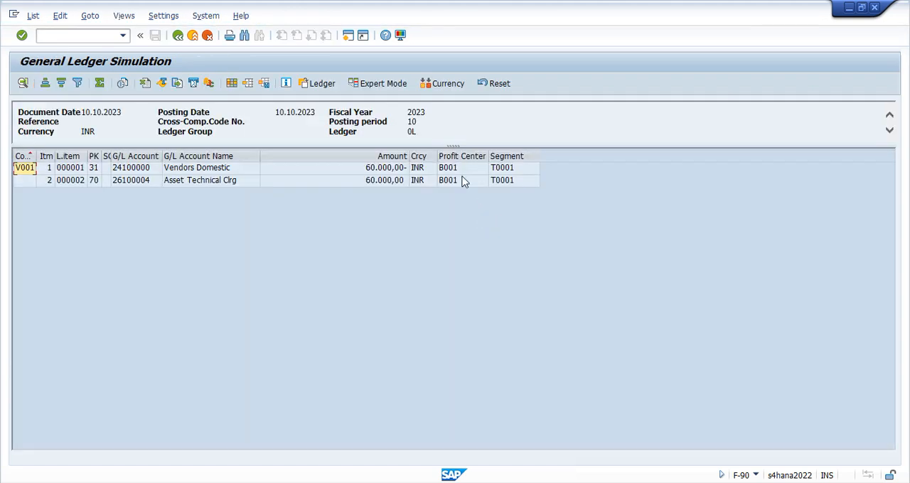
left_click(461, 156)
left_click(499, 156)
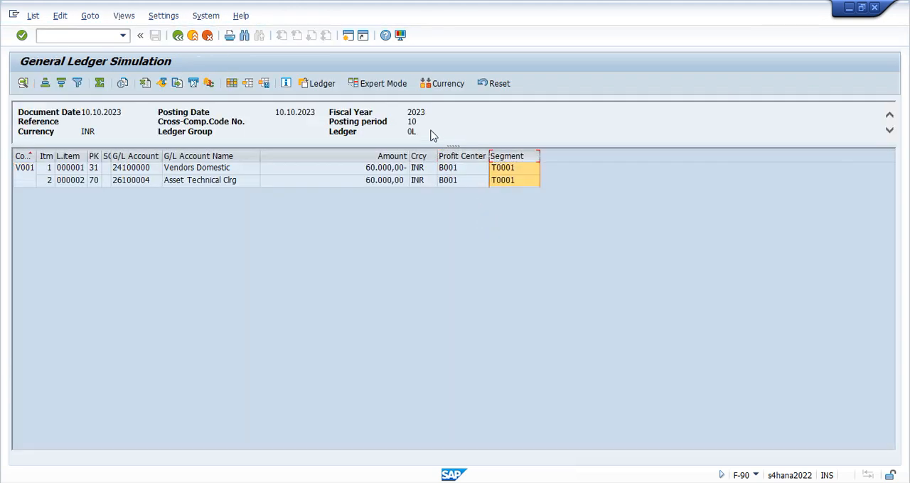
Open the document splitting simulation in expert mode and examine its profit center, segment, BAdI, document number and clearing account messages
left_click(377, 83)
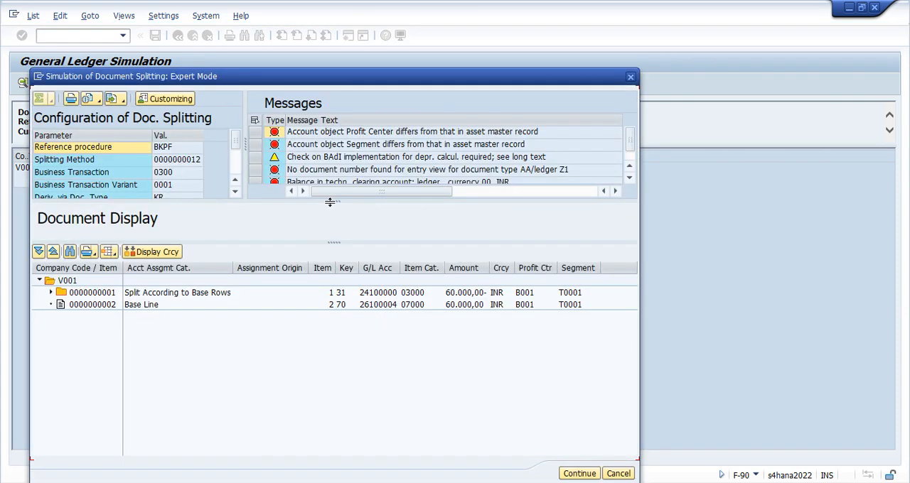
left_click_drag(330, 202, 335, 247)
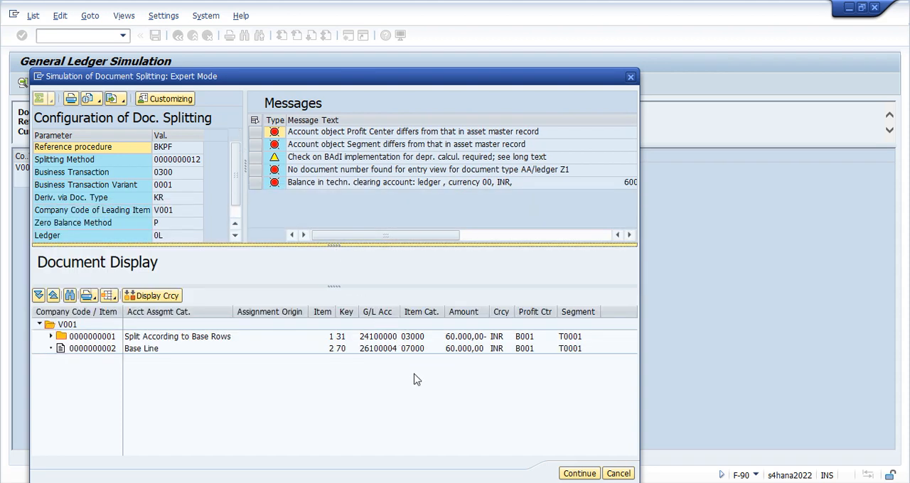
left_click(628, 234)
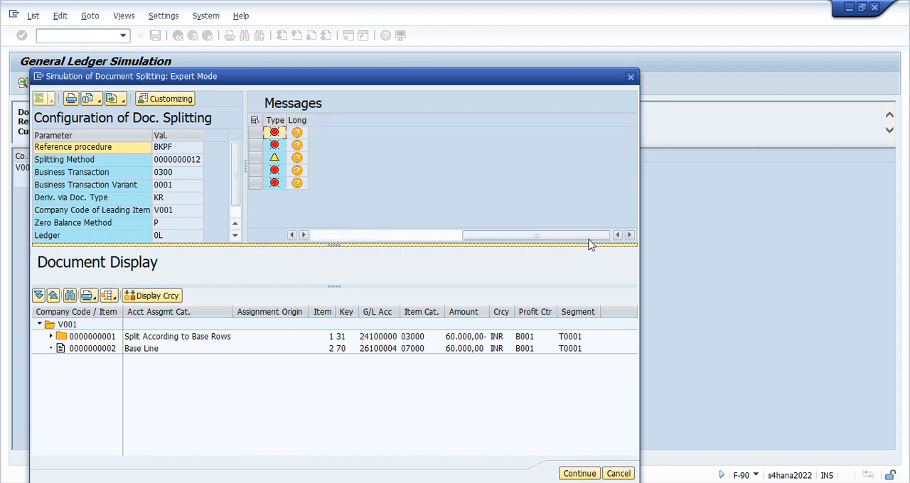
left_click_drag(575, 237, 386, 237)
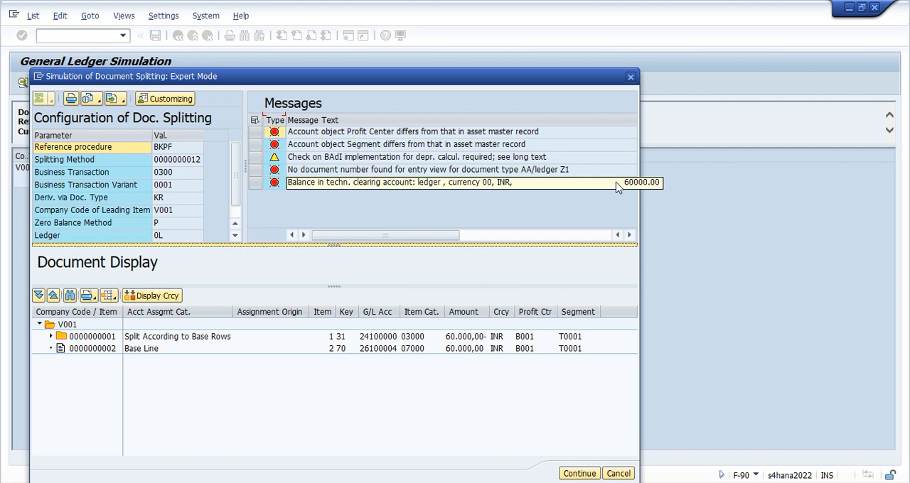
left_click(348, 172)
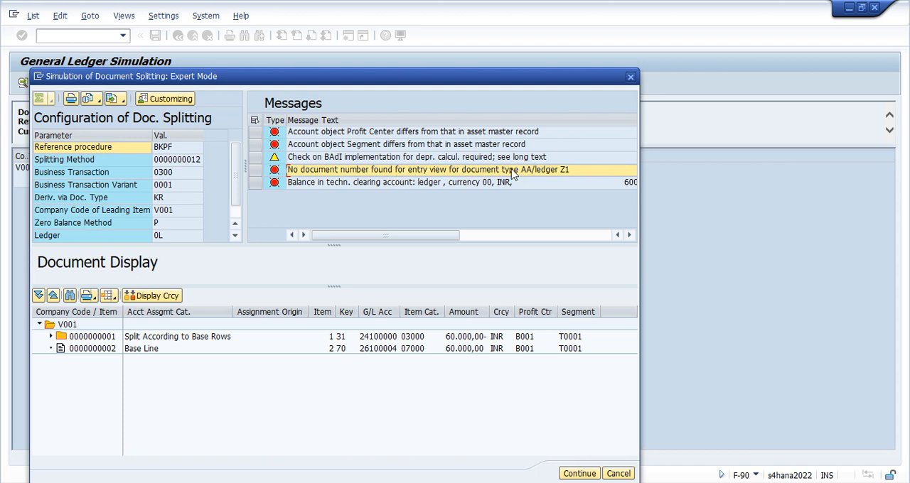
left_click(424, 160)
left_click(352, 145)
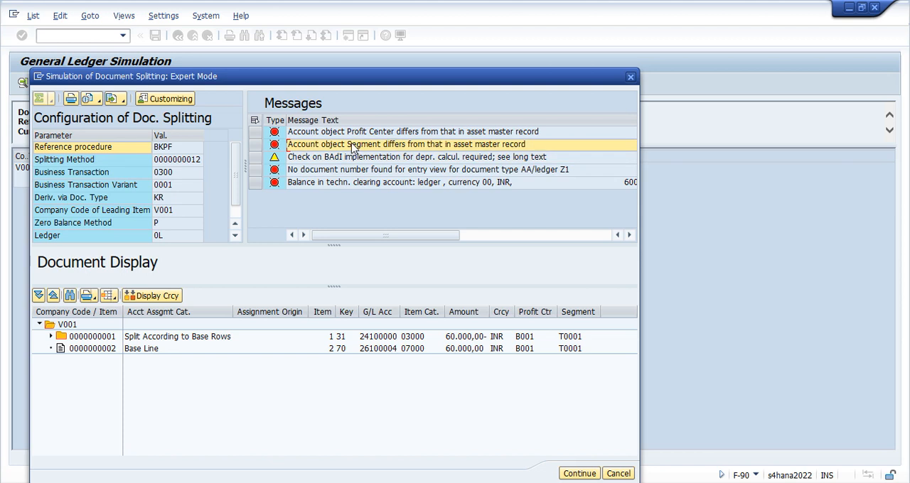
left_click(349, 132)
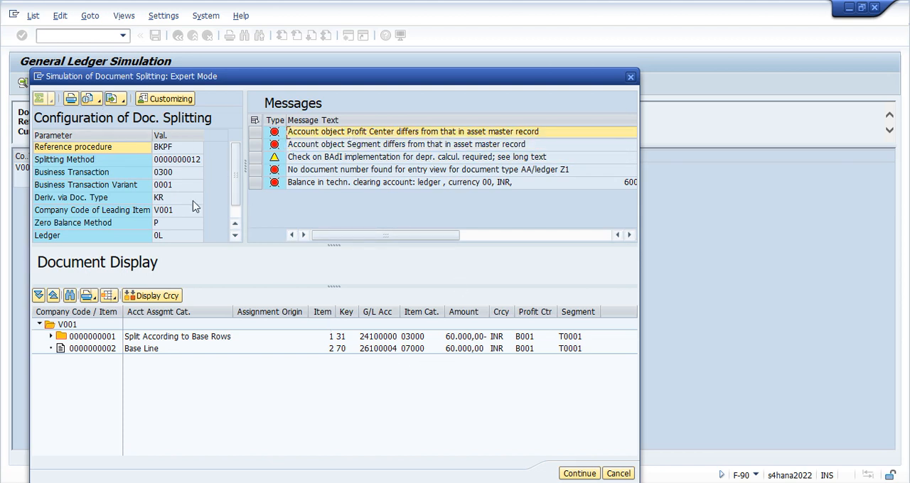
Open the long text of the message about document type AA and ledger Z1, and read its diagnosis and procedure
left_click(274, 170)
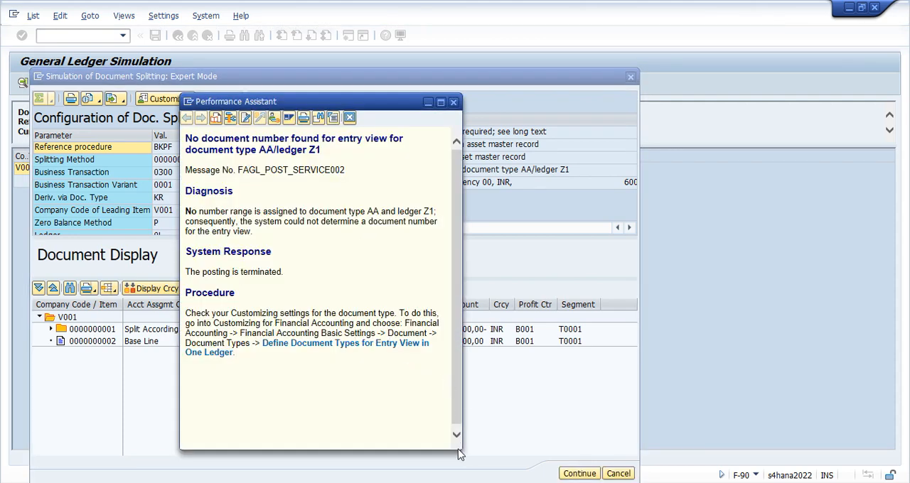
left_click_drag(462, 448, 568, 448)
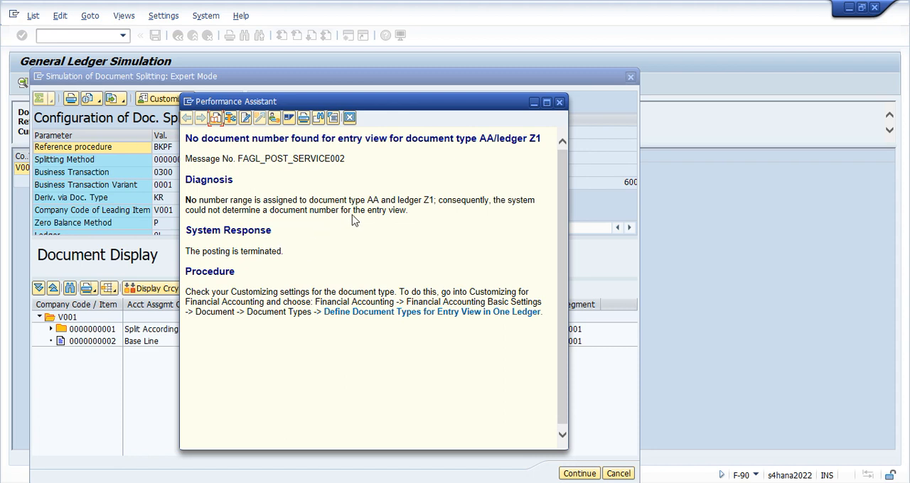
left_click_drag(367, 205, 384, 198)
left_click(446, 220)
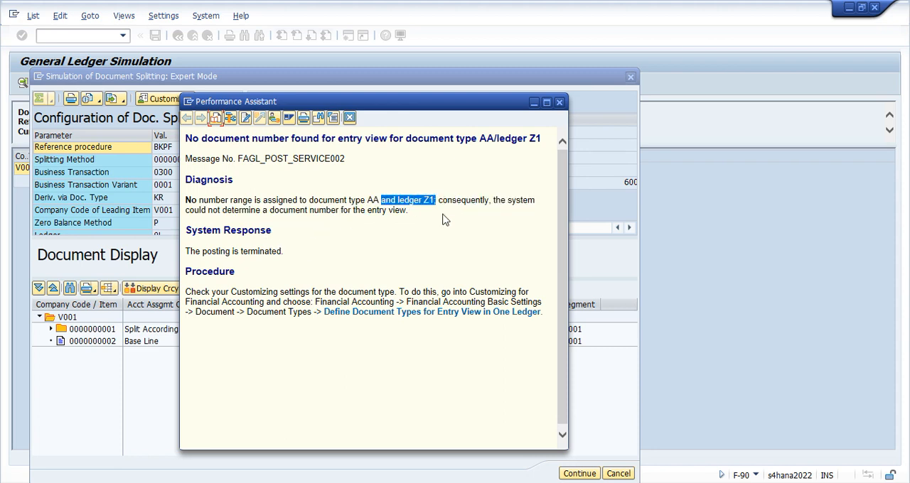
left_click_drag(222, 210, 427, 236)
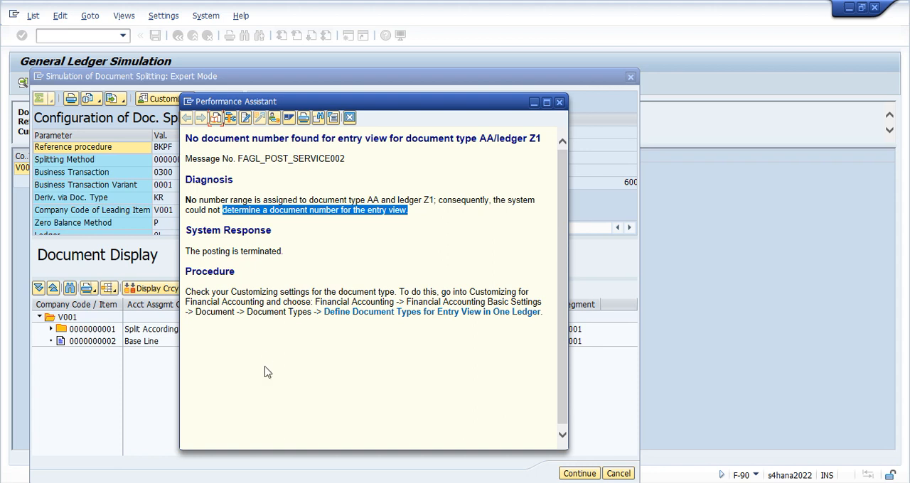
left_click_drag(314, 299, 542, 303)
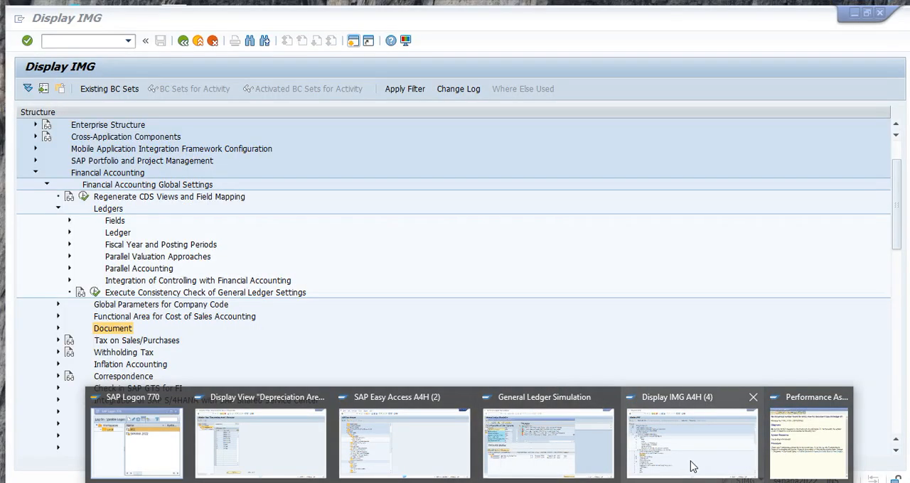
Switch to the Display IMG session and collapse the Ledgers and Financial Accounting Global Settings nodes
left_click(693, 467)
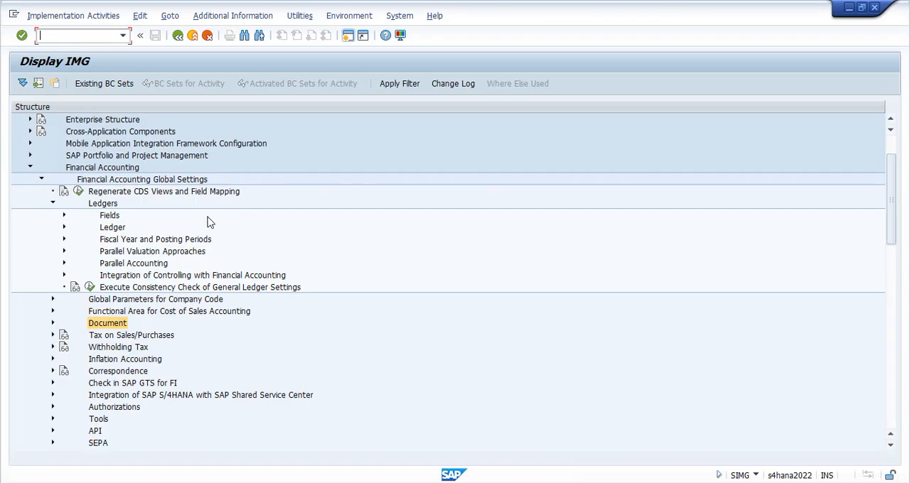
left_click(51, 204)
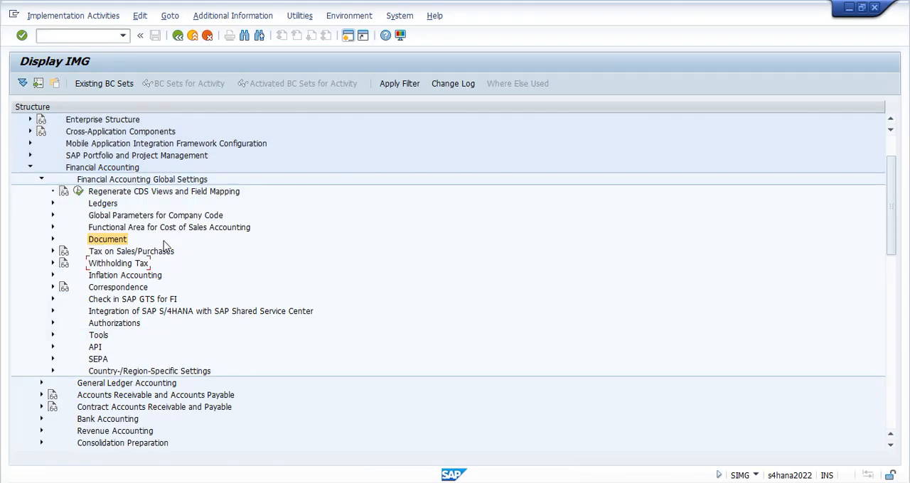
scroll(149, 241, "up", 1)
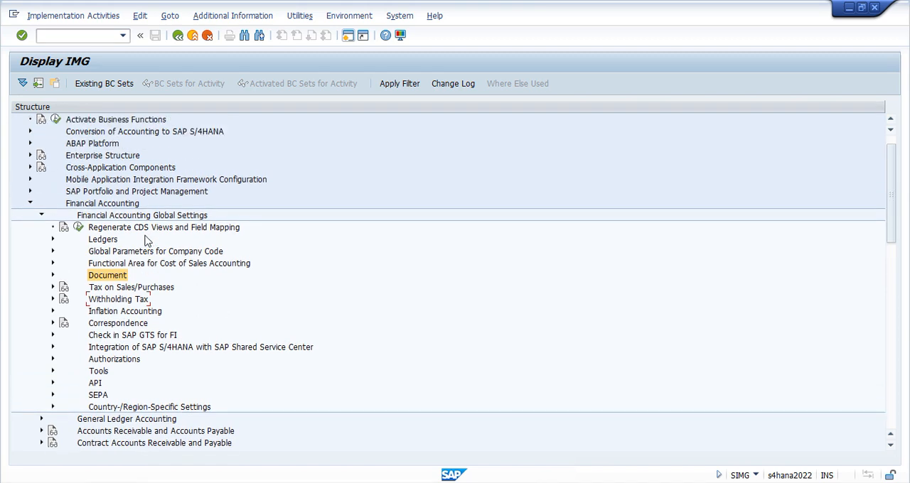
left_click(42, 215)
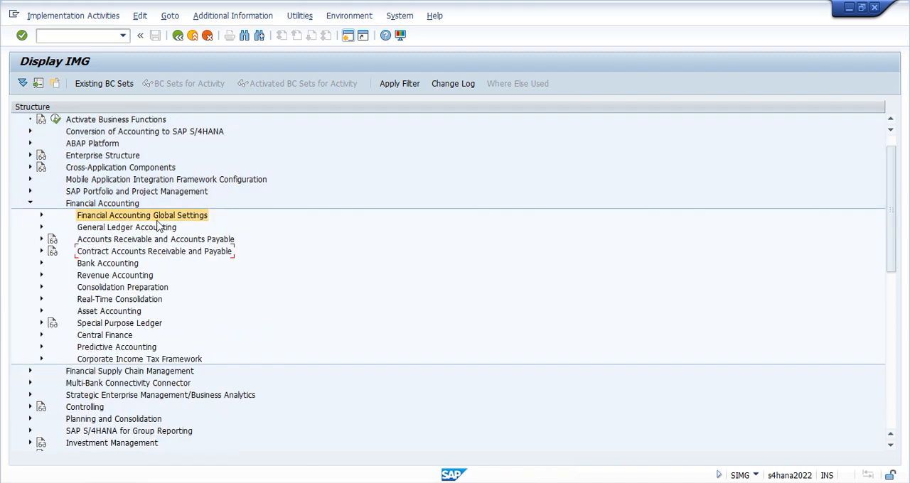
left_click(143, 243)
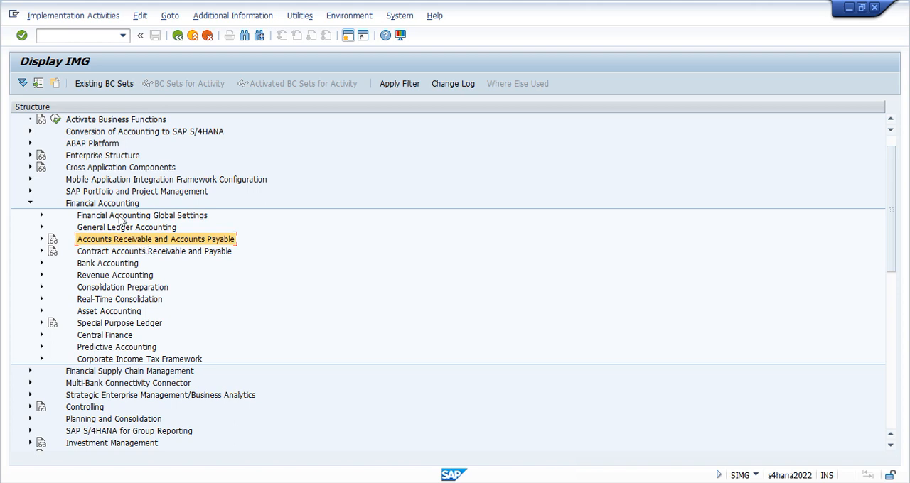
Open the Define Document Types in a Ledger activity under Financial Accounting Global Settings, Document, Document Types
left_click(121, 216)
left_click(42, 216)
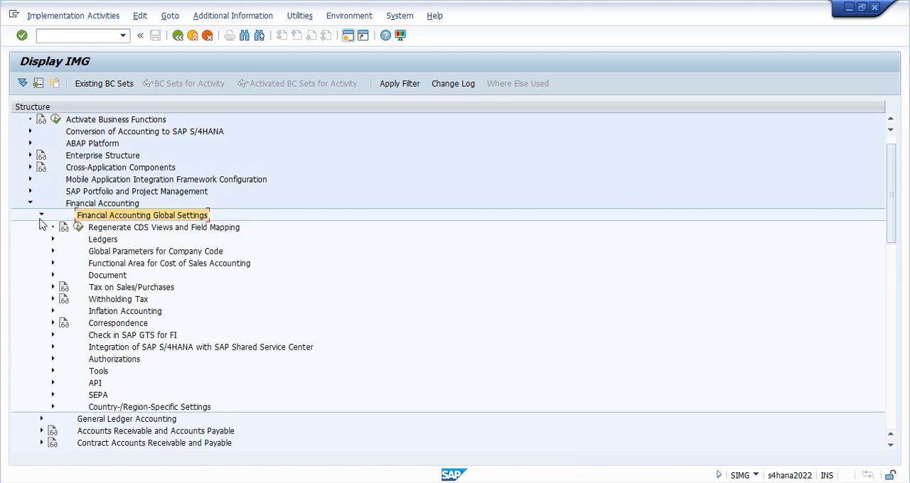
left_click(53, 275)
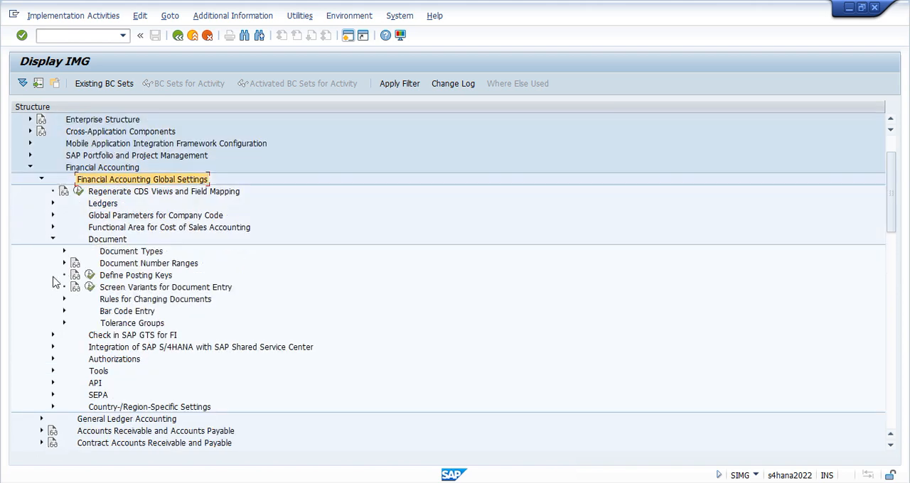
left_click(64, 251)
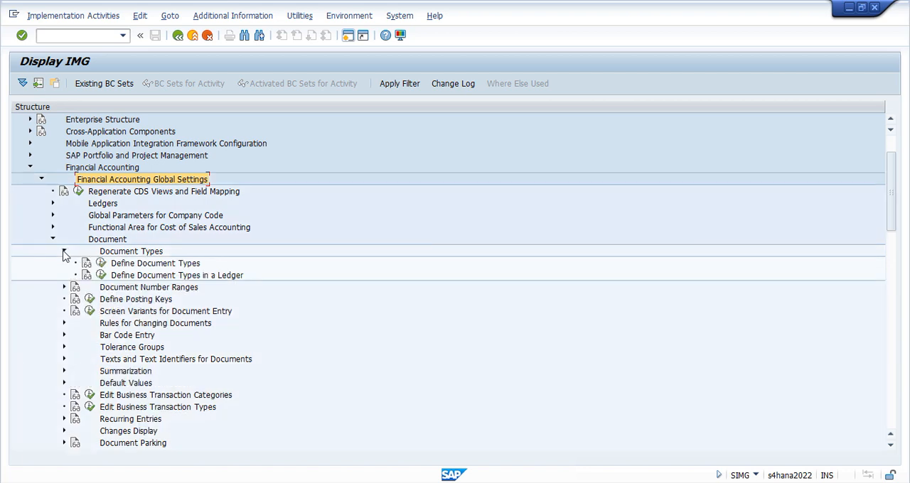
left_click(175, 276)
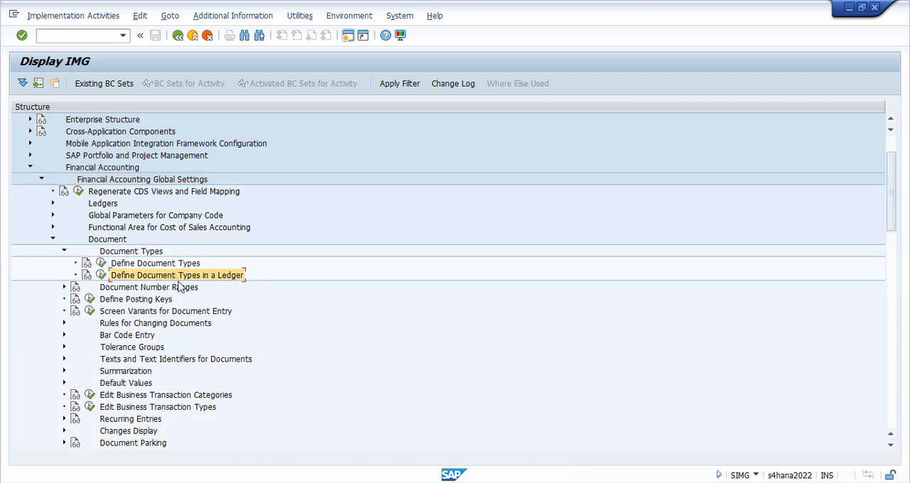
left_click(100, 275)
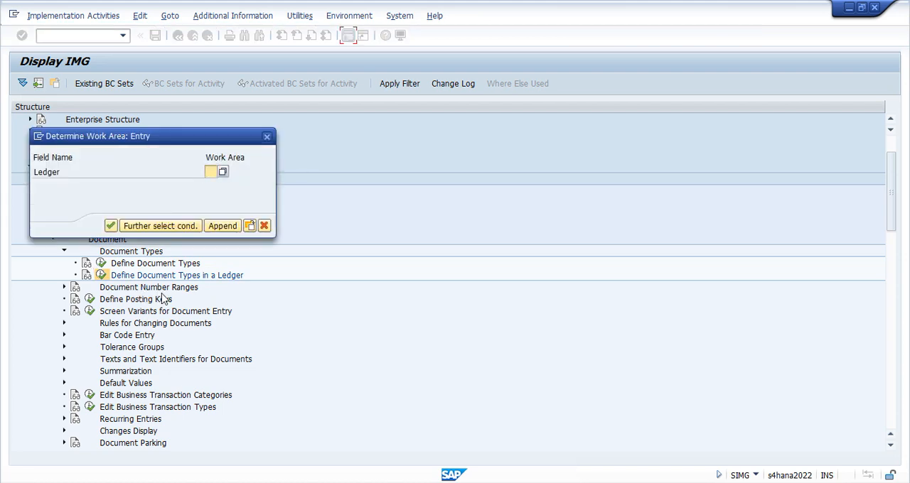
Check the ledger named in the error's long text and set the work area to ledger Z1
key("alt+Tab")
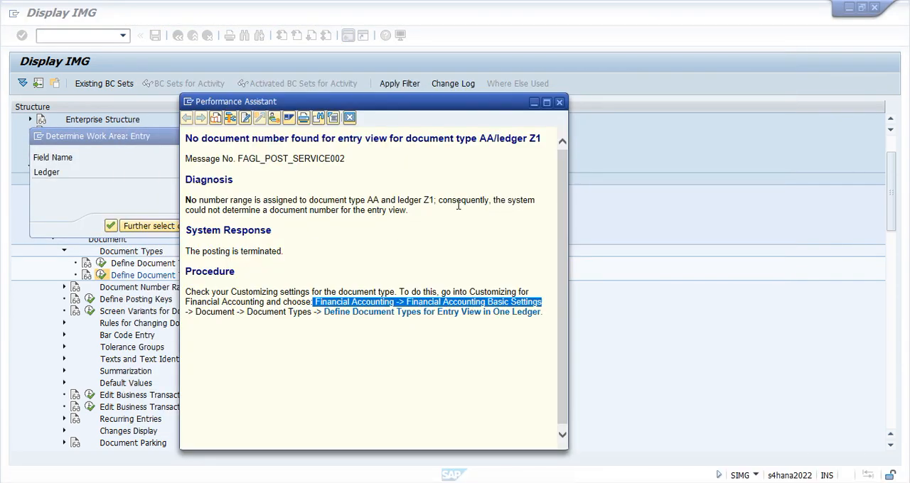
left_click_drag(437, 200, 397, 200)
key("alt+Tab")
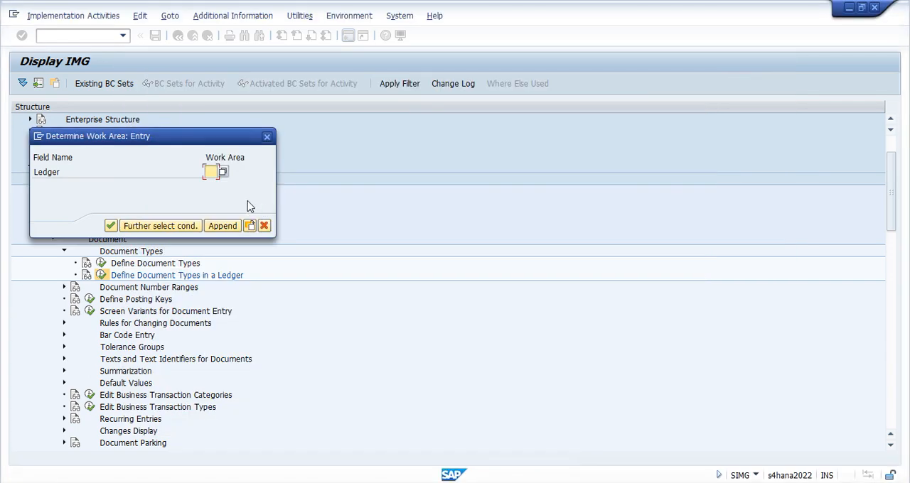
type("Z1")
key("Return")
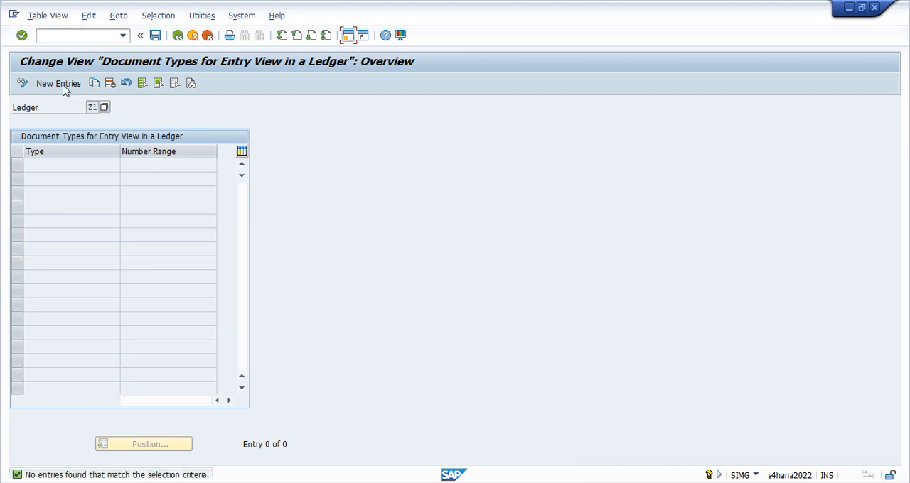
Add document type AA with number range A1 for ledger Z1, save the entry and return to the IMG structure
key("F5")
type("AA")
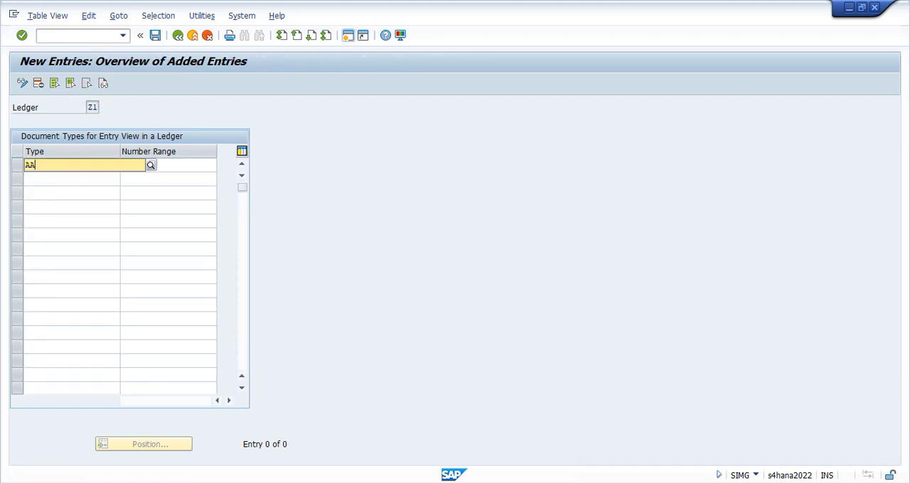
key("Tab")
type("A1")
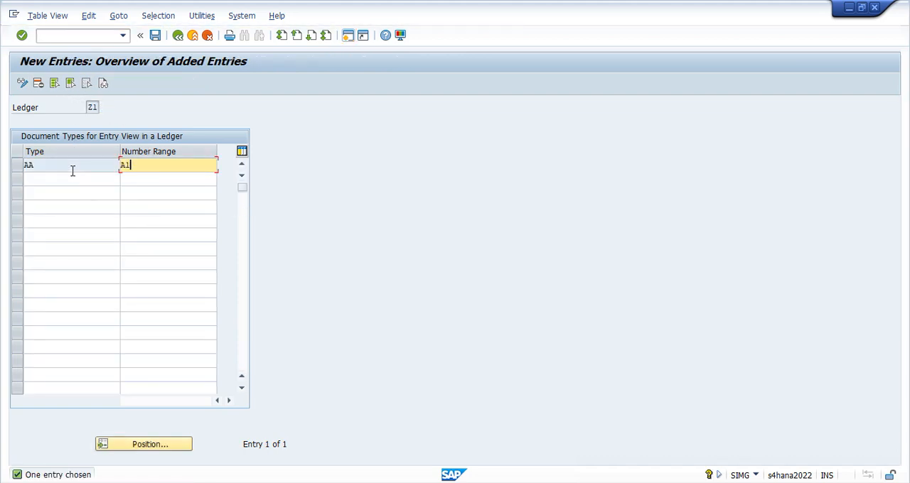
key("Return")
key("ctrl+s")
key("Return")
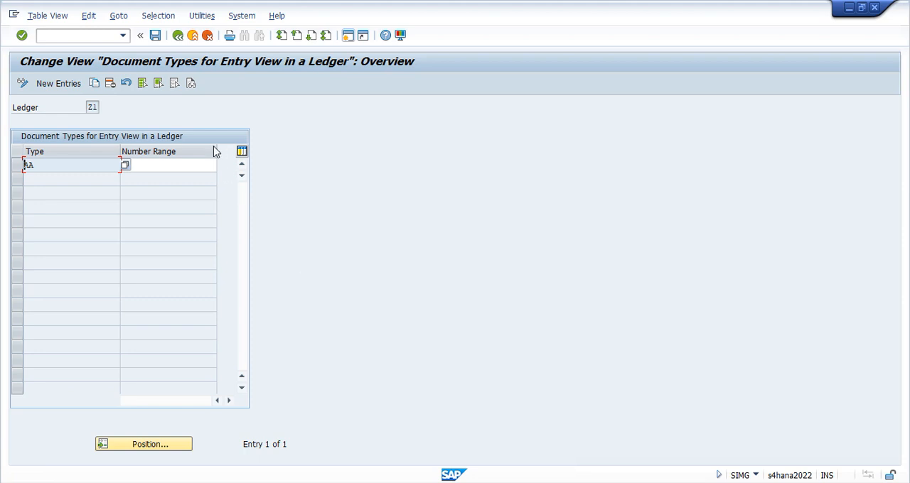
left_click(182, 38)
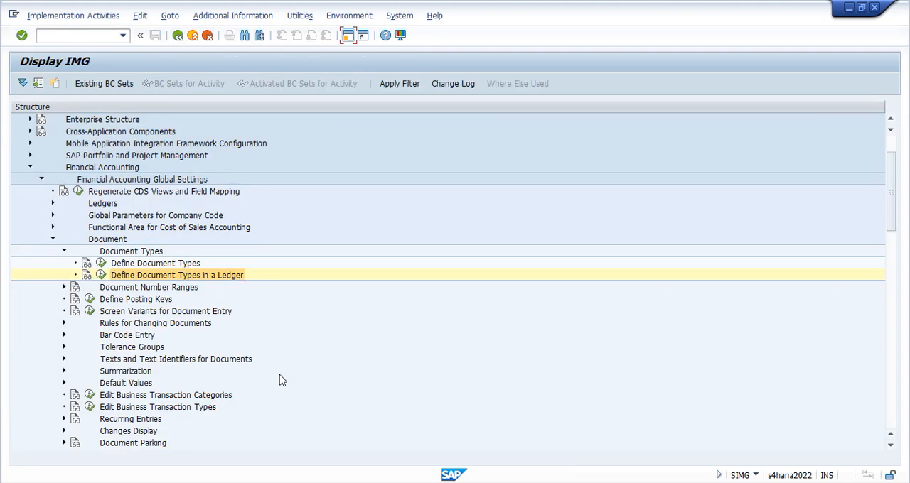
Open Define Document Number Ranges and display the intervals of company code V001 for editing
left_click(126, 288)
left_click(63, 288)
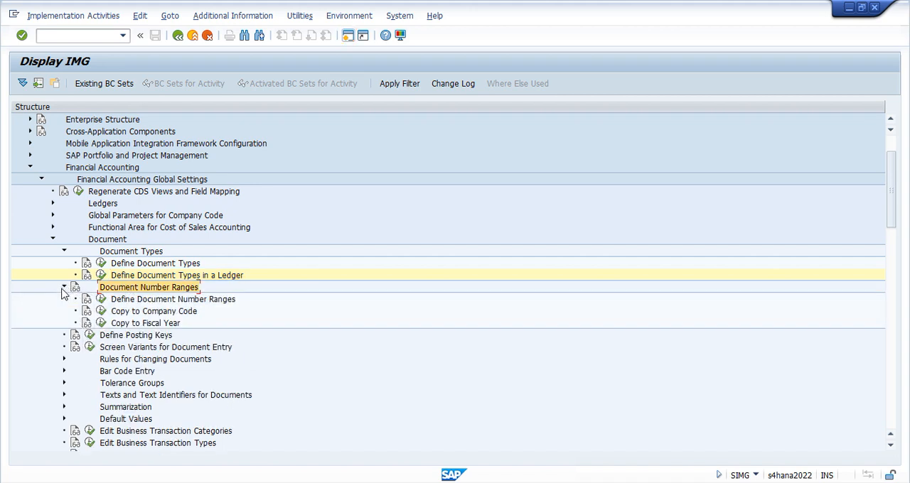
left_click(101, 300)
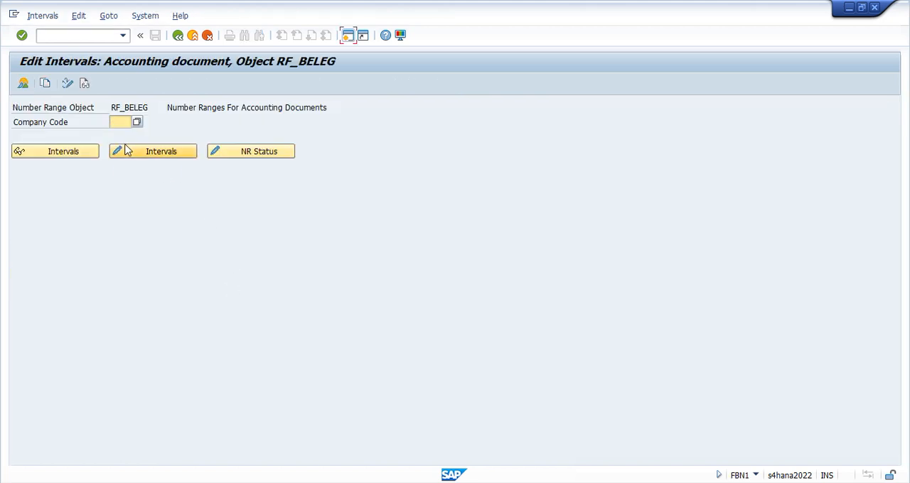
type("V")
key("Return")
left_click(162, 152)
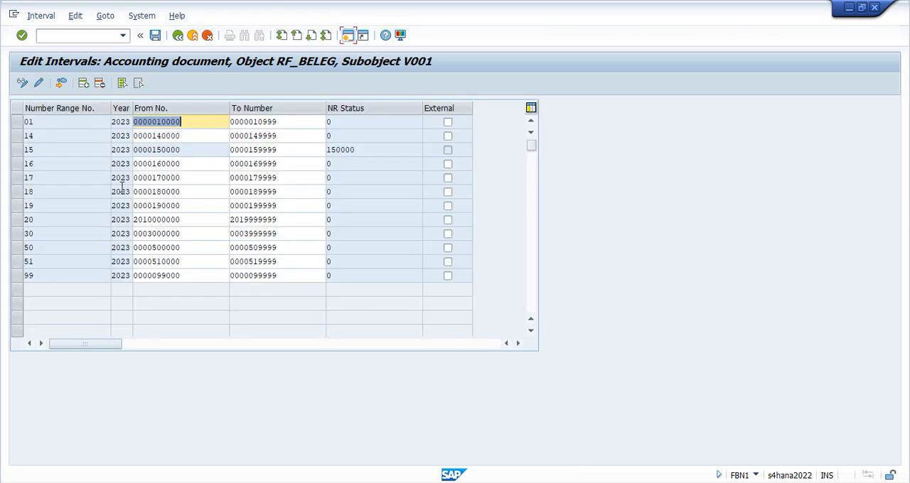
left_click(84, 84)
type("A")
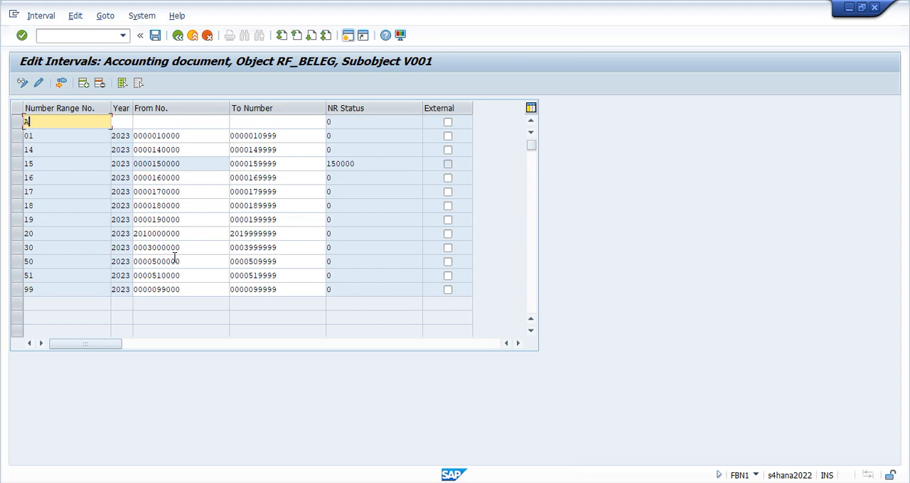
type("1")
key("Tab")
type("2023")
key("Tab")
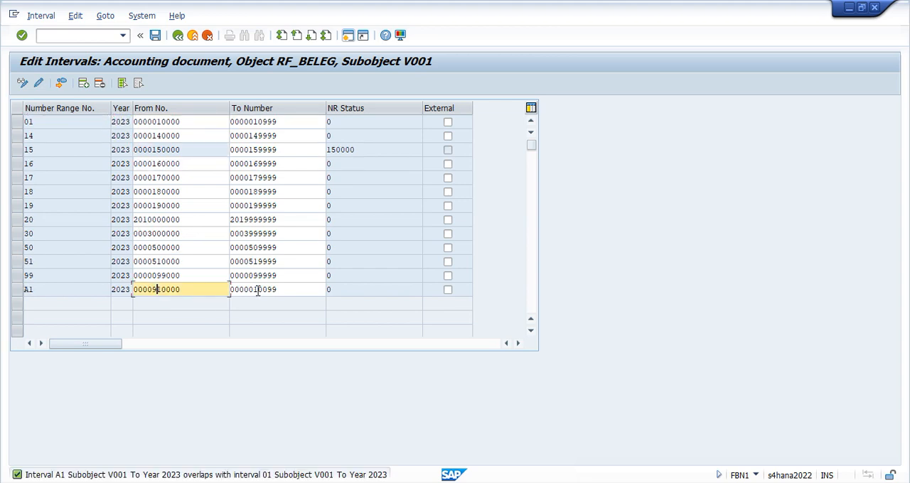
left_click(257, 290)
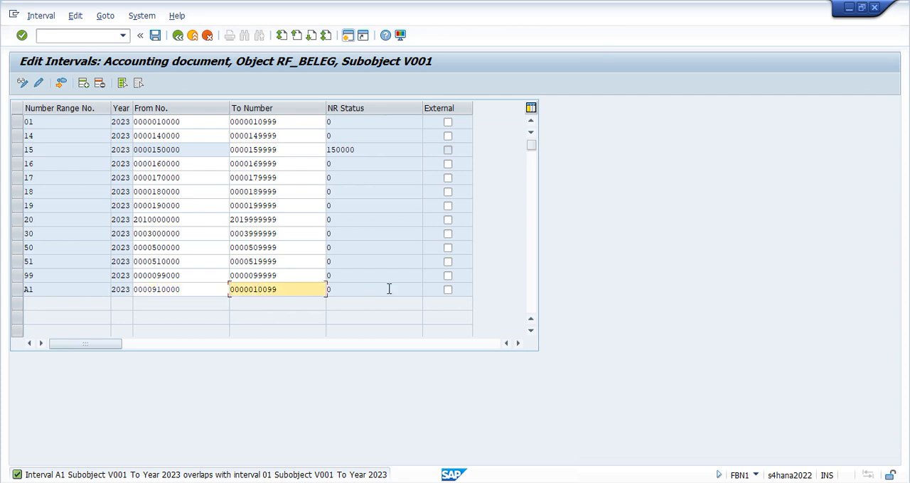
key("Return")
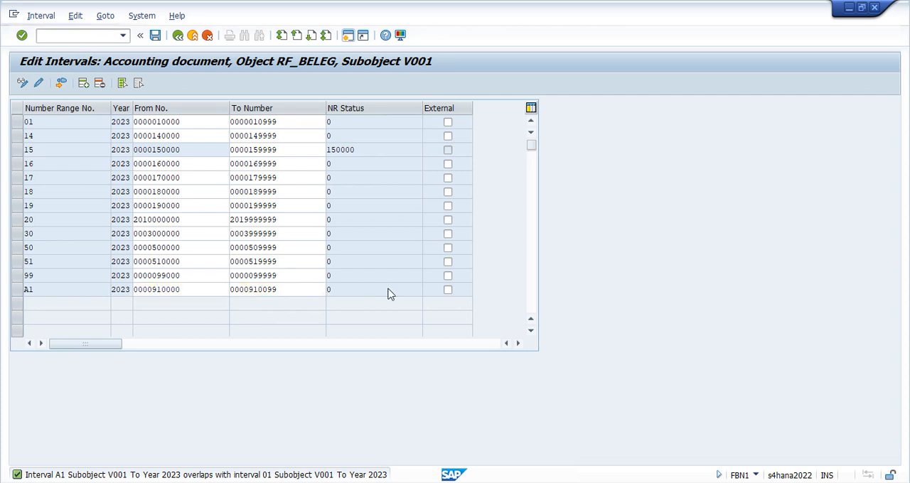
key("ctrl+s")
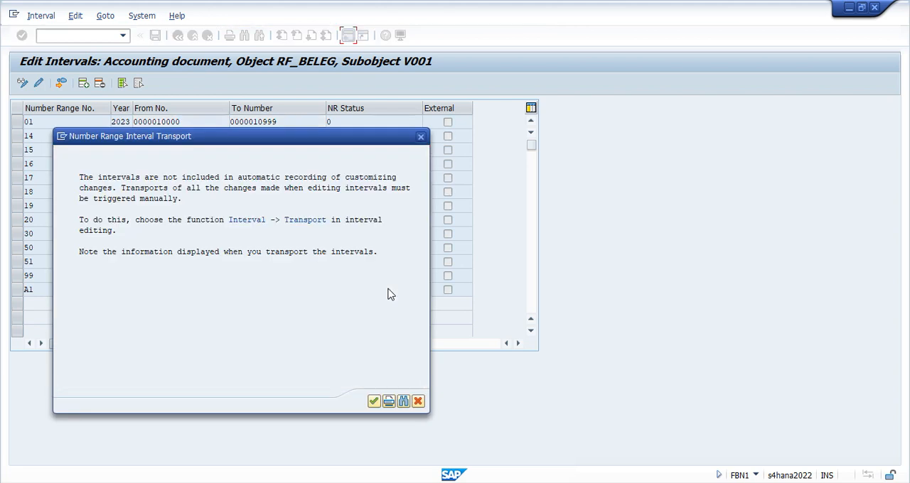
left_click(373, 401)
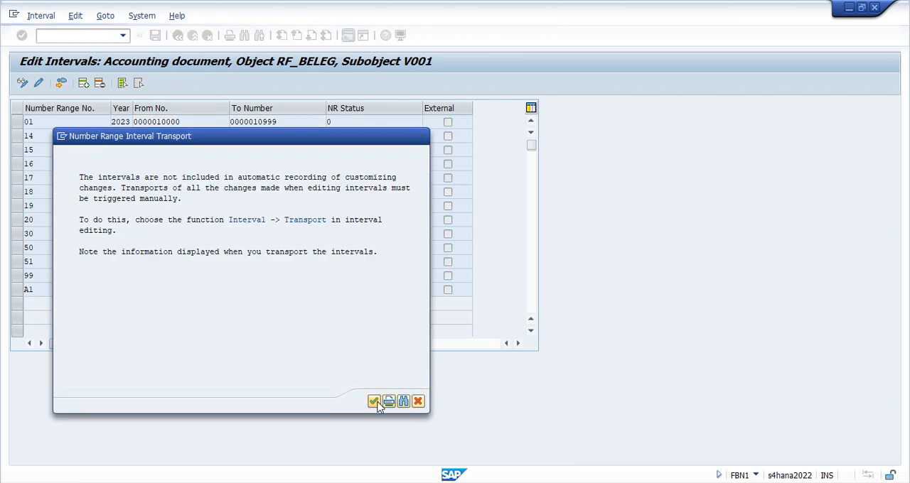
left_click(178, 35)
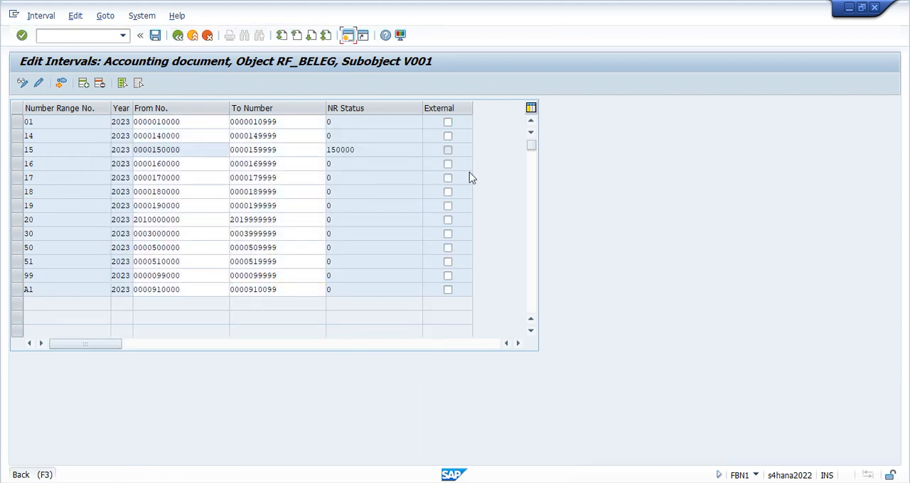
Close the error's long text and the document splitting simulation, and return to the vendor invoice overview
key("alt+Tab")
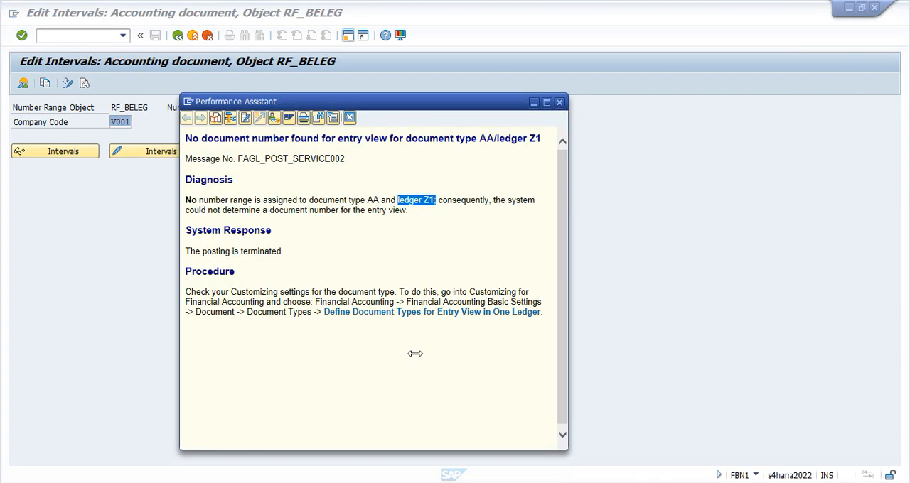
key("Escape")
key("alt+Tab")
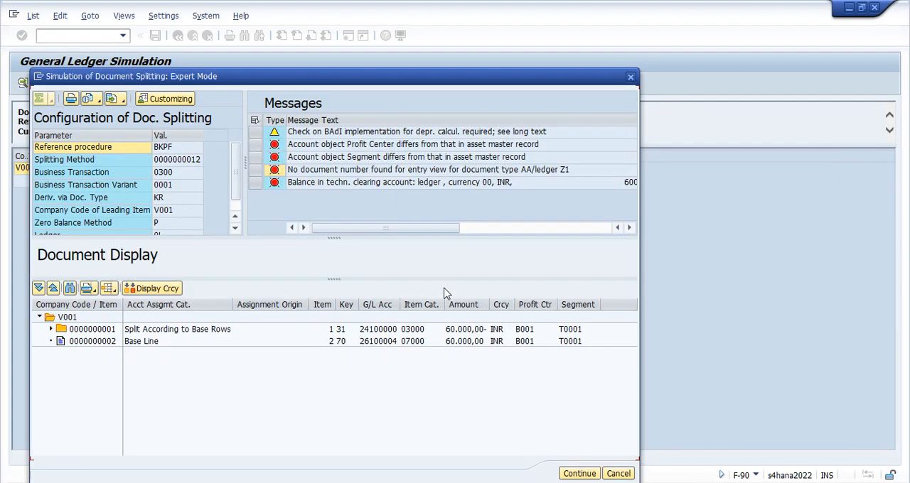
left_click(632, 78)
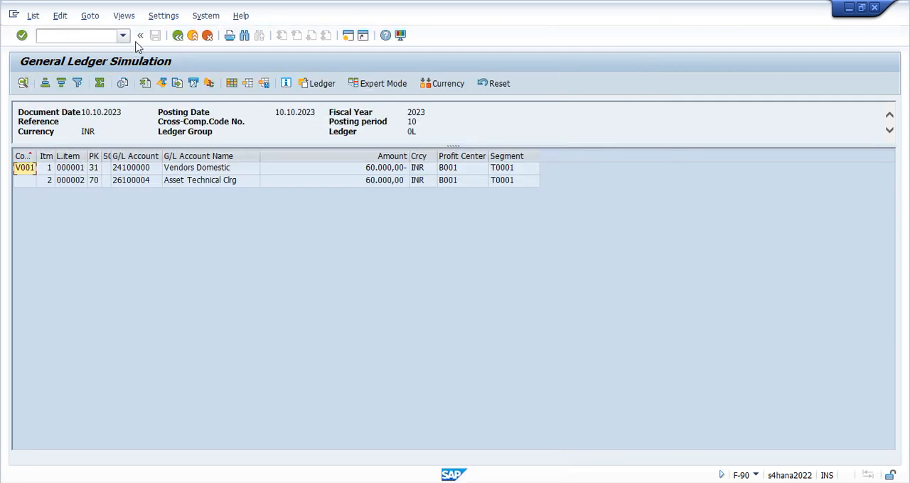
left_click(179, 35)
Simulate the general ledger again and examine the expert mode messages against the line items' profit center and segment
left_click(46, 15)
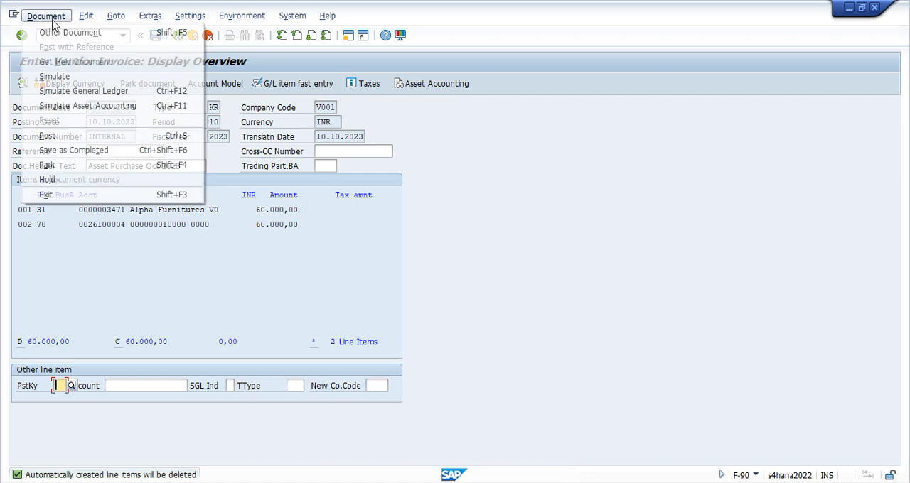
left_click(67, 90)
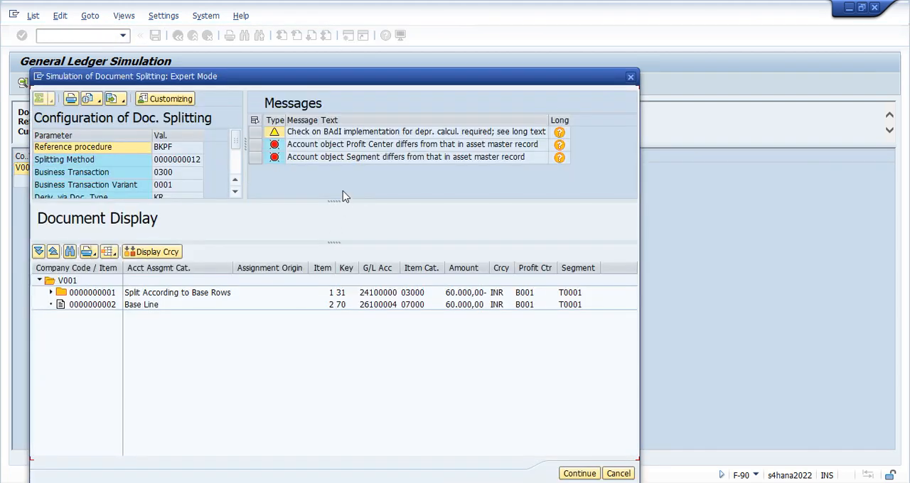
left_click_drag(336, 202, 333, 259)
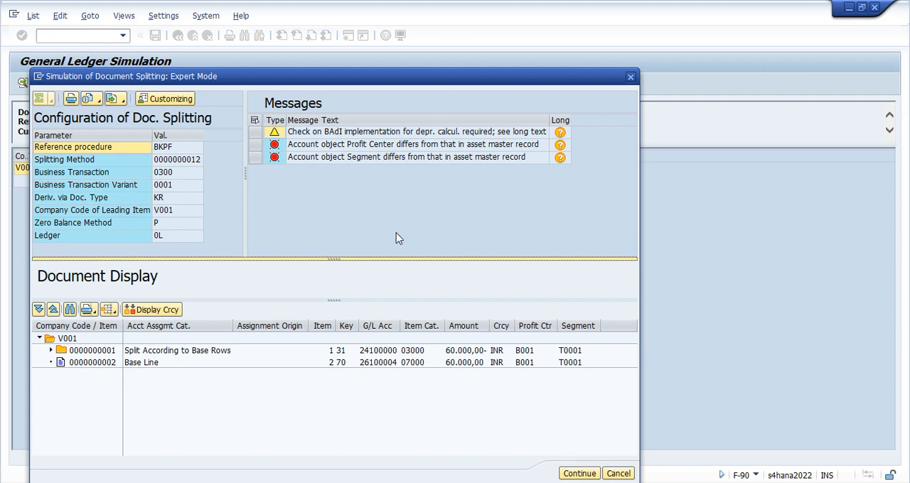
left_click(321, 145)
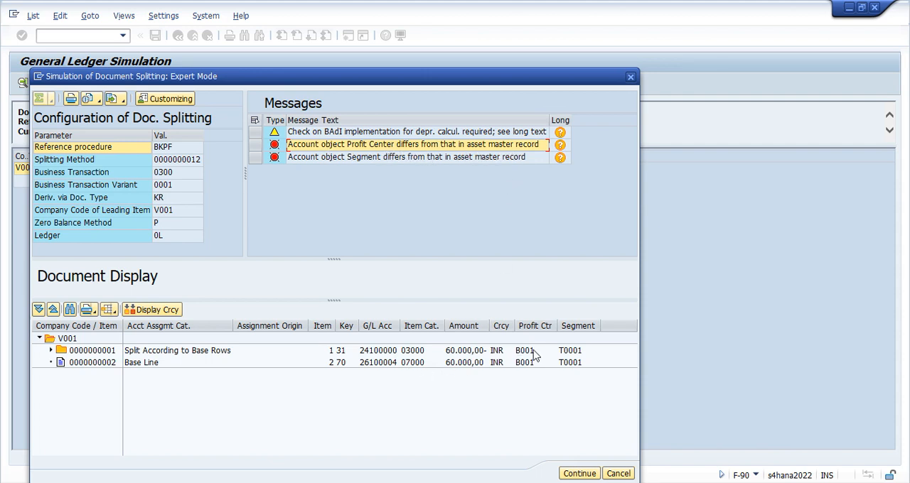
left_click(535, 327)
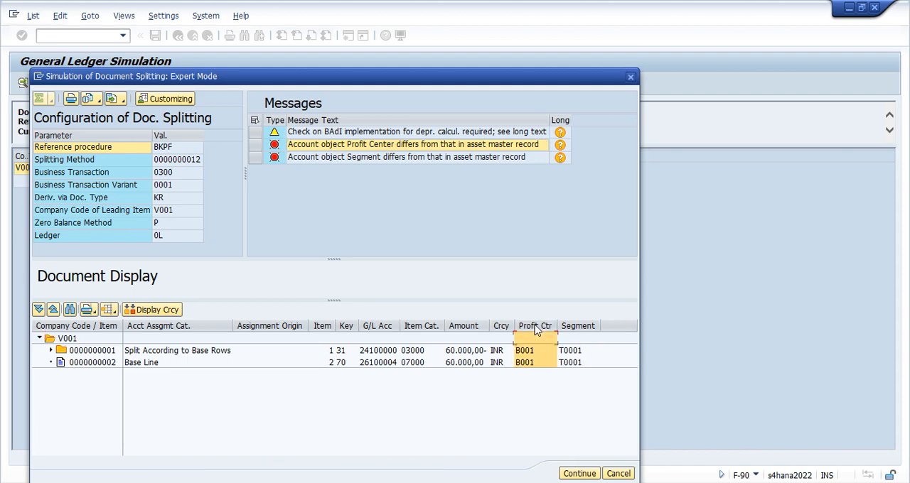
left_click(578, 327)
left_click(530, 331)
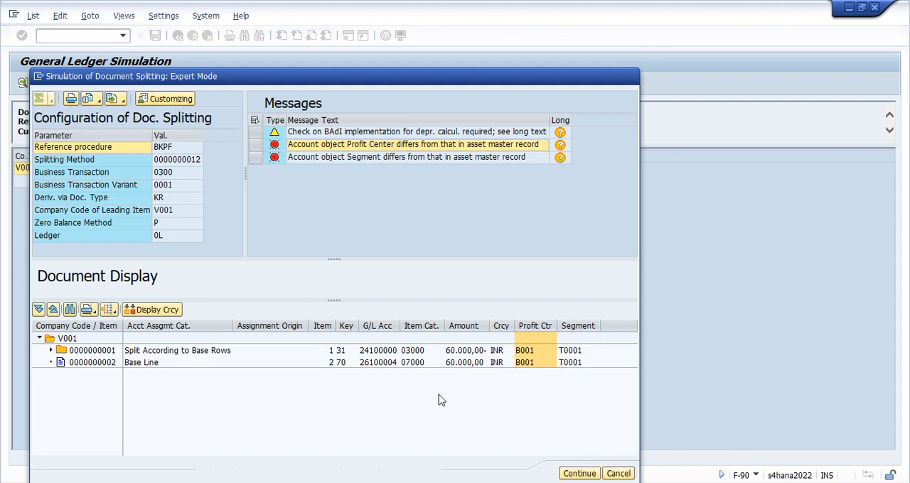
Open a new GUI window and start transaction AS03 to display an asset
left_click(40, 78)
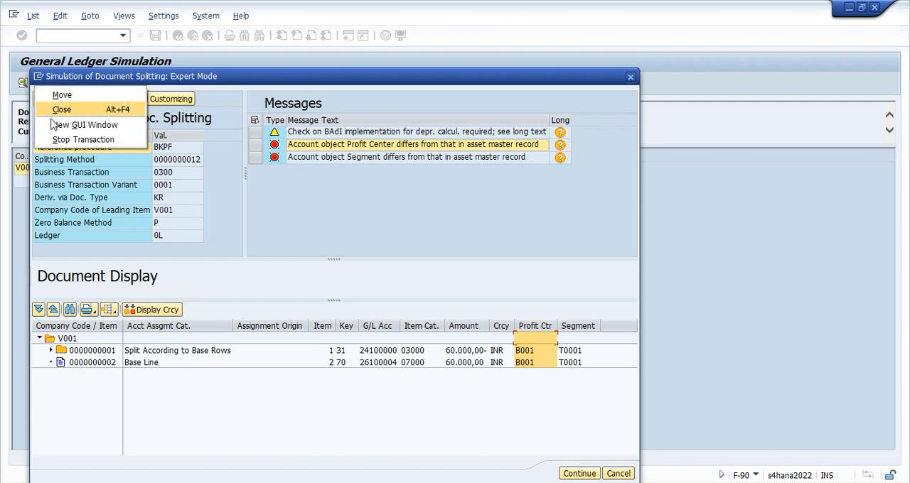
left_click(92, 128)
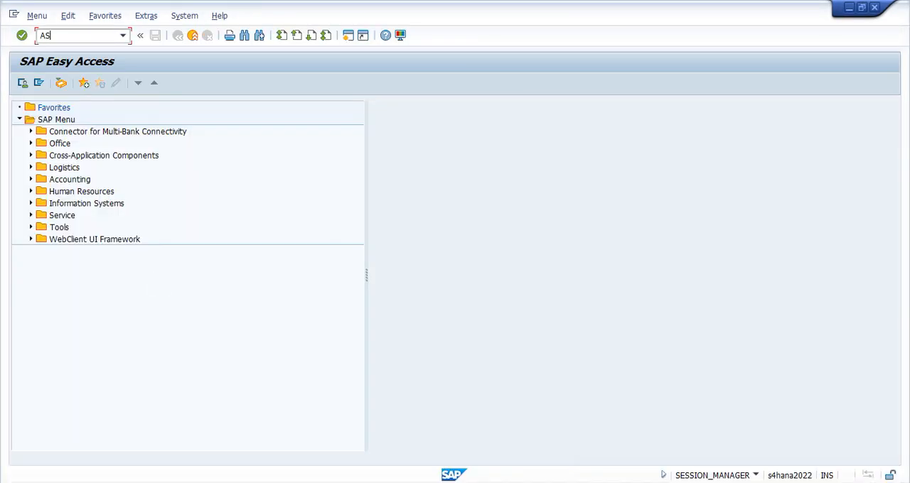
type("AS03")
key("Return")
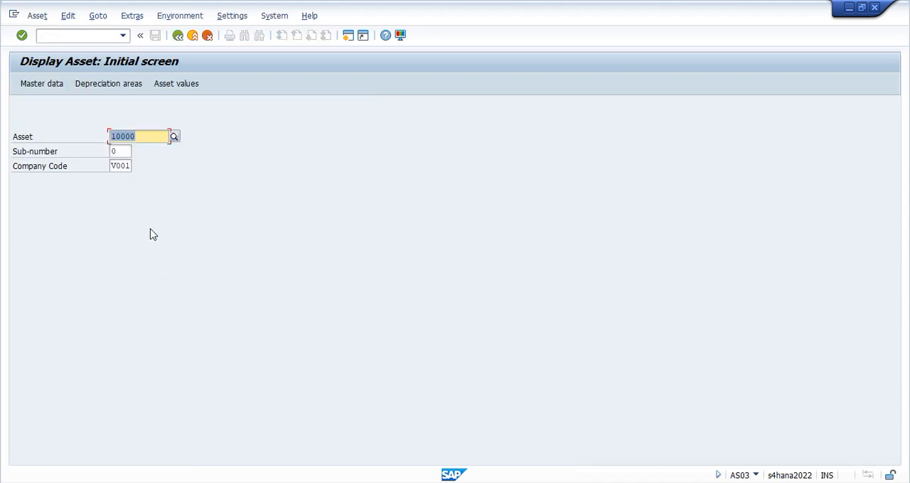
Display asset 10000 in company code V001, examine its time-dependent cost center, profit center and segment, and close the asset window
key("Return")
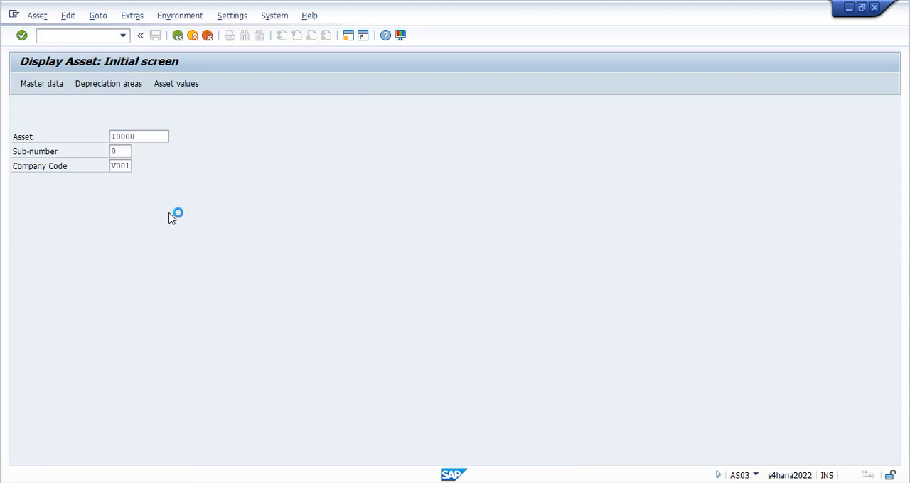
left_click(107, 151)
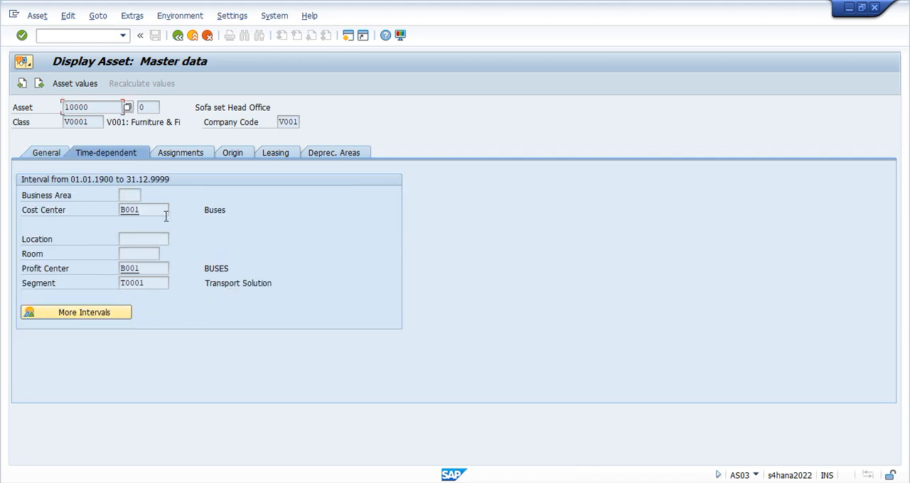
double_click(288, 122)
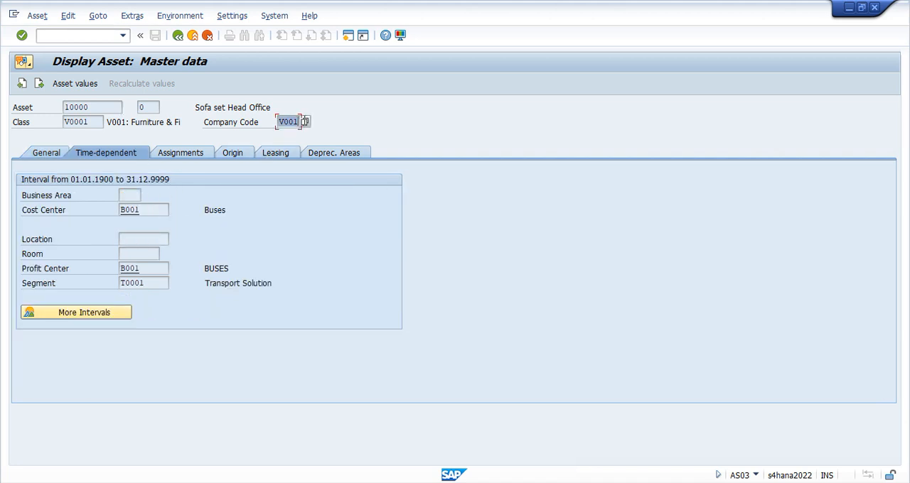
left_click_drag(105, 112, 55, 111)
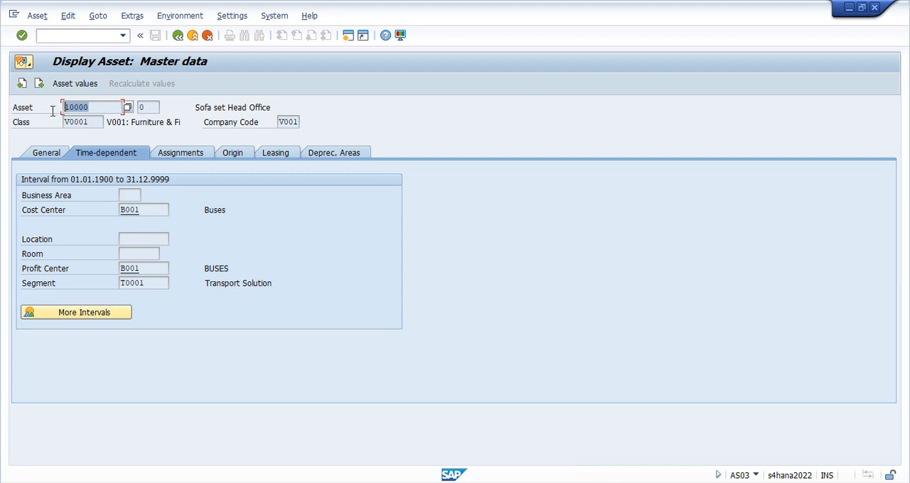
left_click_drag(146, 212, 113, 212)
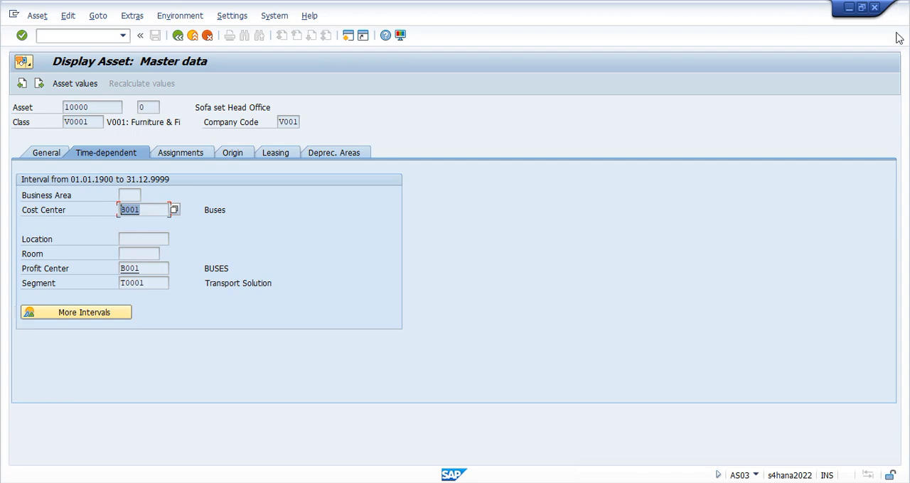
left_click(874, 7)
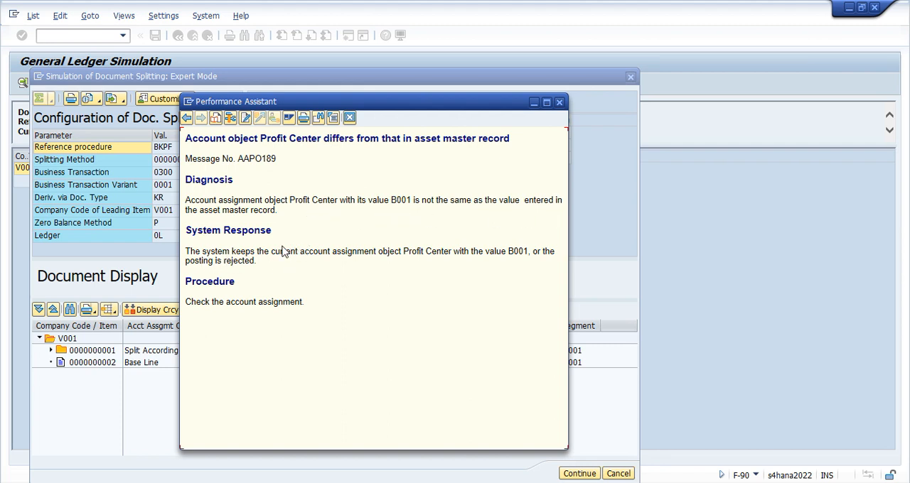
Read the long text of the profit center error, close it, and check the vendor line's G/L account in the document display
left_click_drag(283, 250, 400, 248)
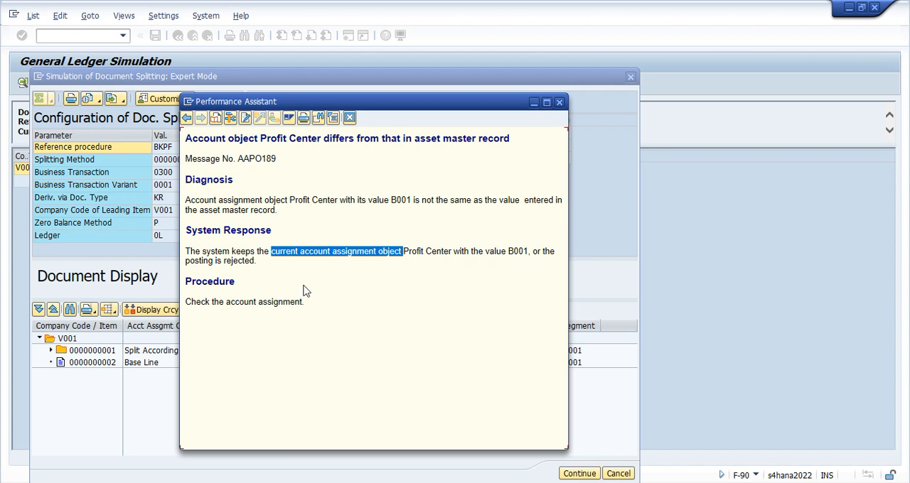
left_click(269, 287)
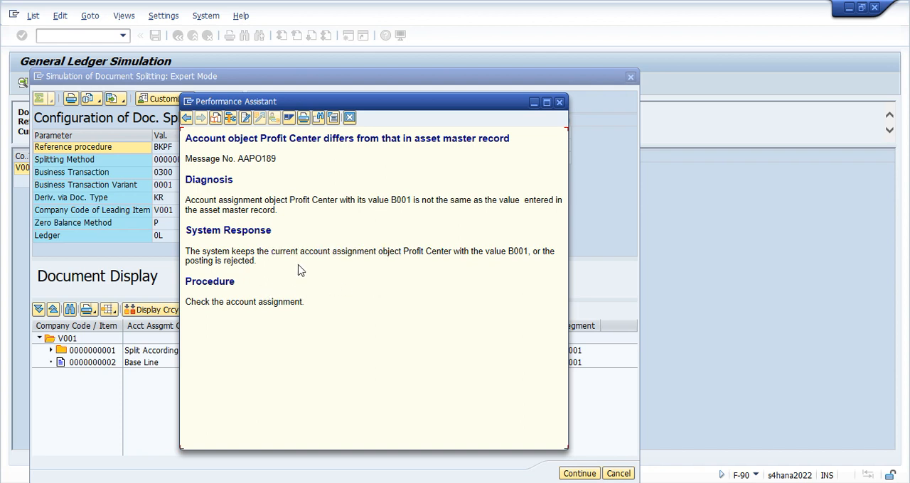
left_click(559, 103)
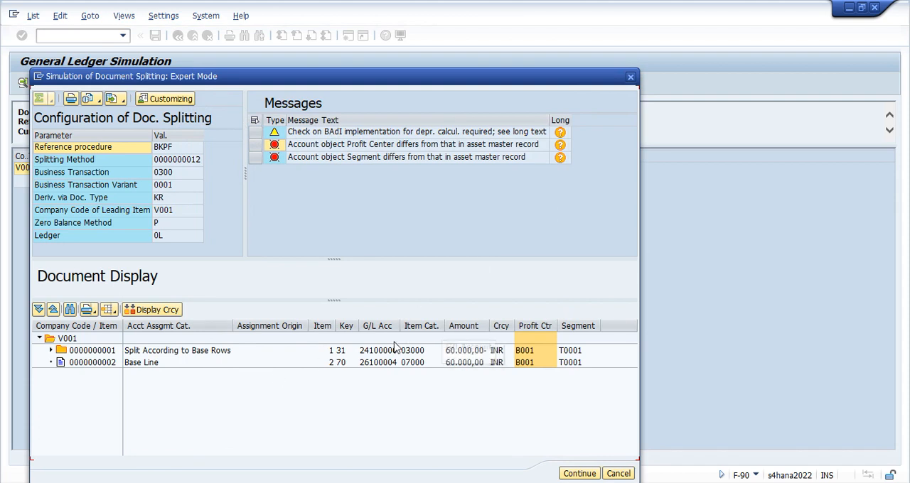
left_click(378, 352)
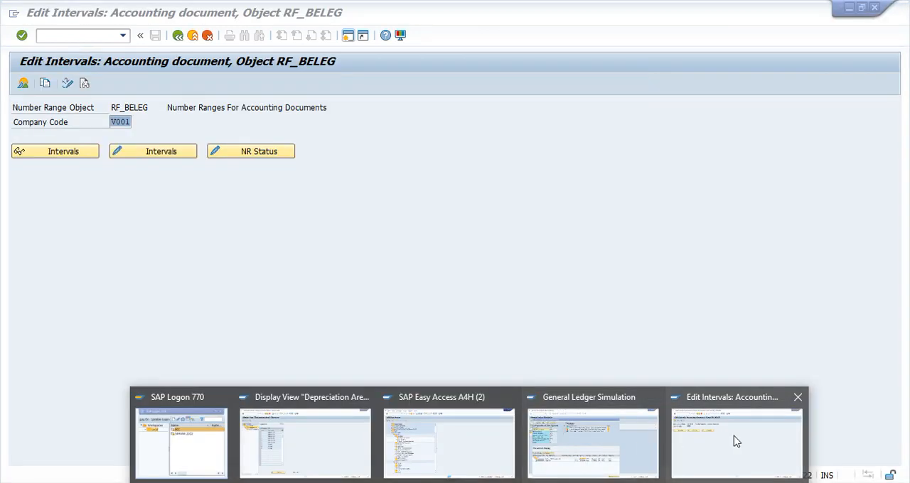
Leave the number range window, start transaction FS00, and find and display G/L account 24100000
left_click(734, 435)
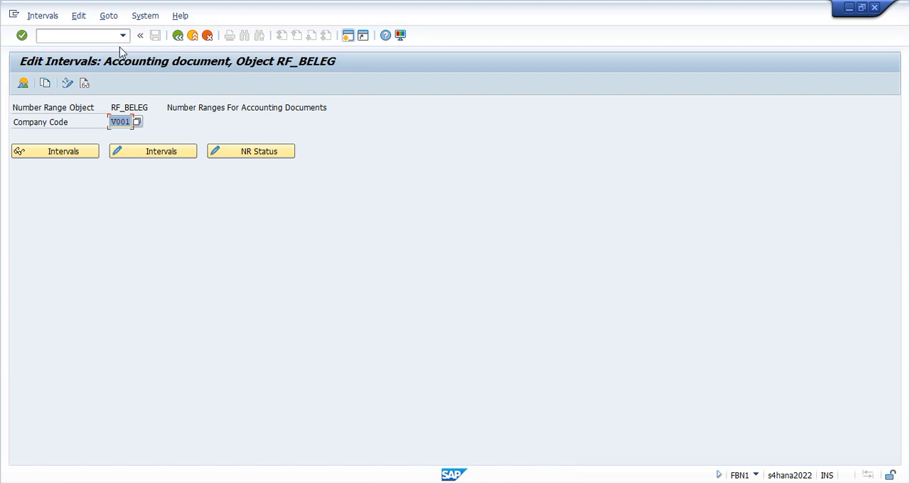
left_click(178, 34)
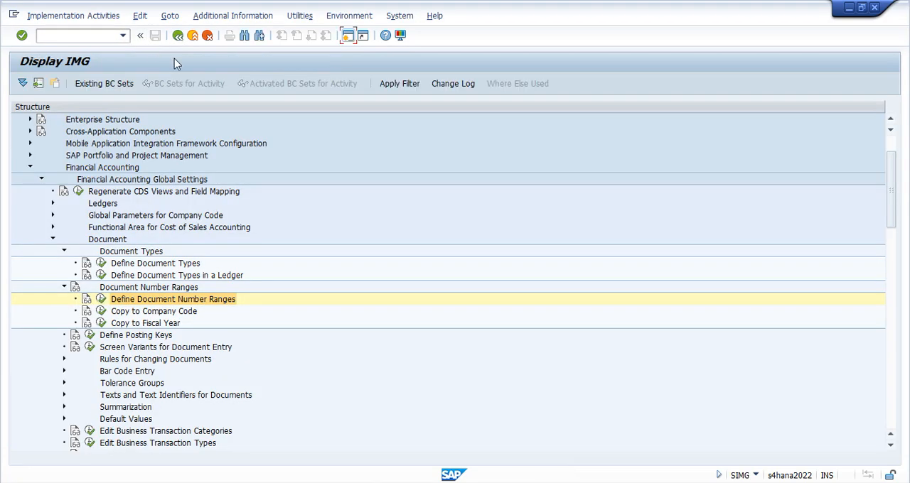
left_click(100, 36)
key("Return")
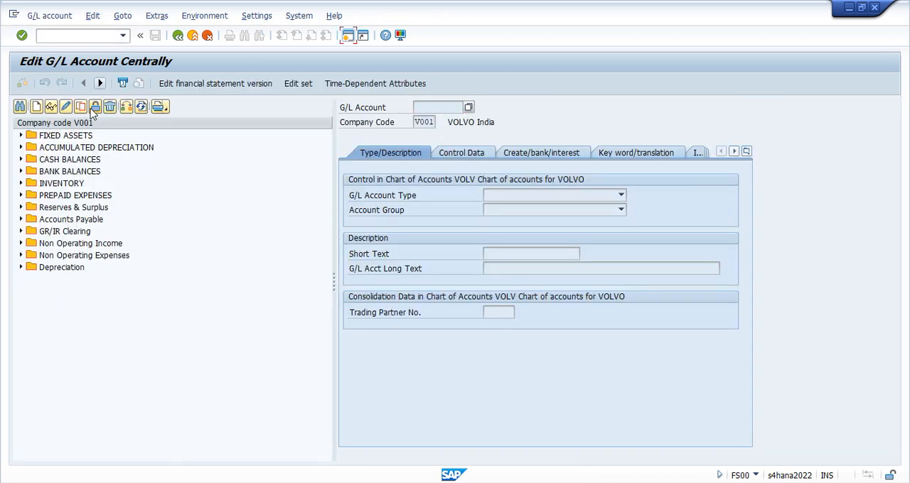
left_click(24, 108)
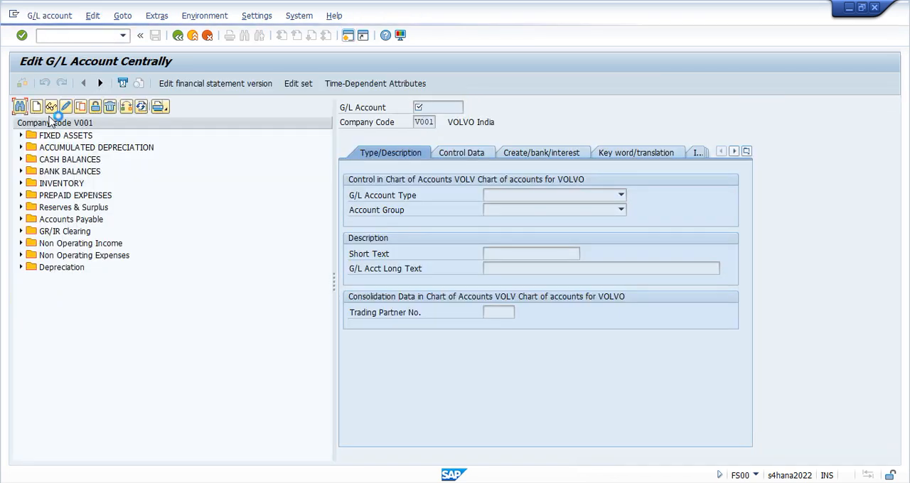
type("24100000")
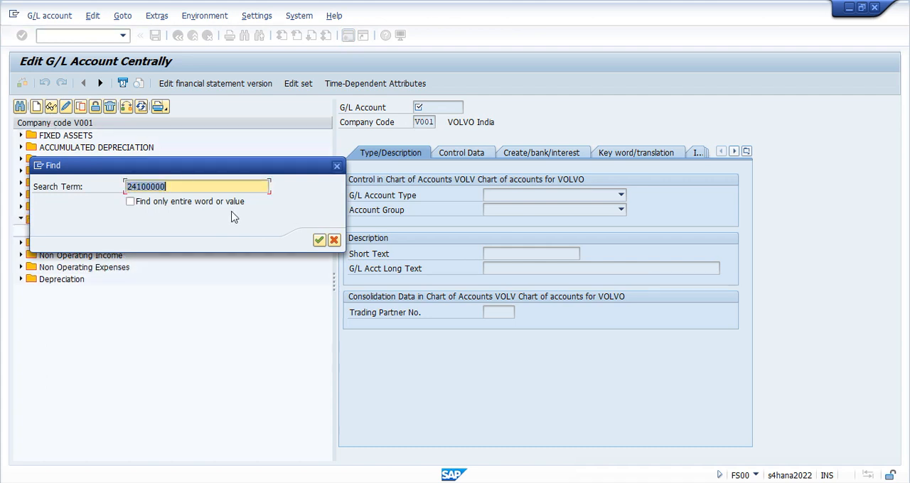
key("Return")
left_click(52, 107)
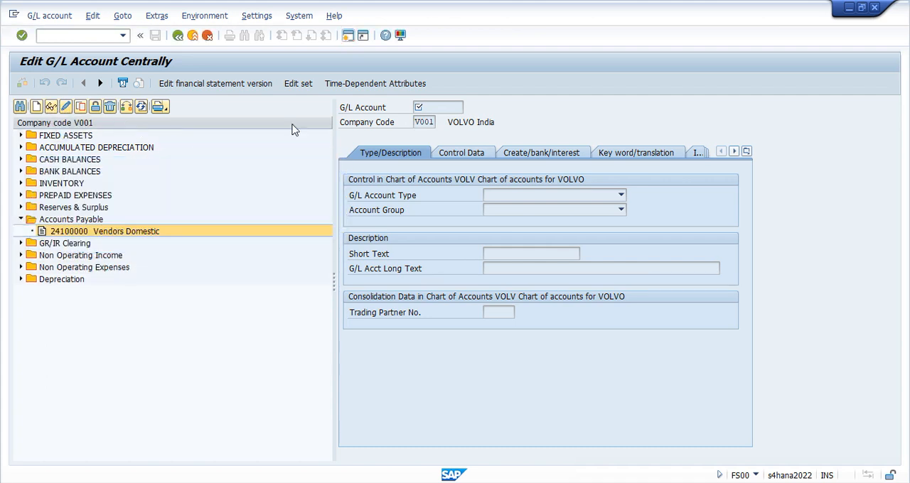
Open the account's field status group and check the Profit Center setting under Additional account assignments
left_click(525, 160)
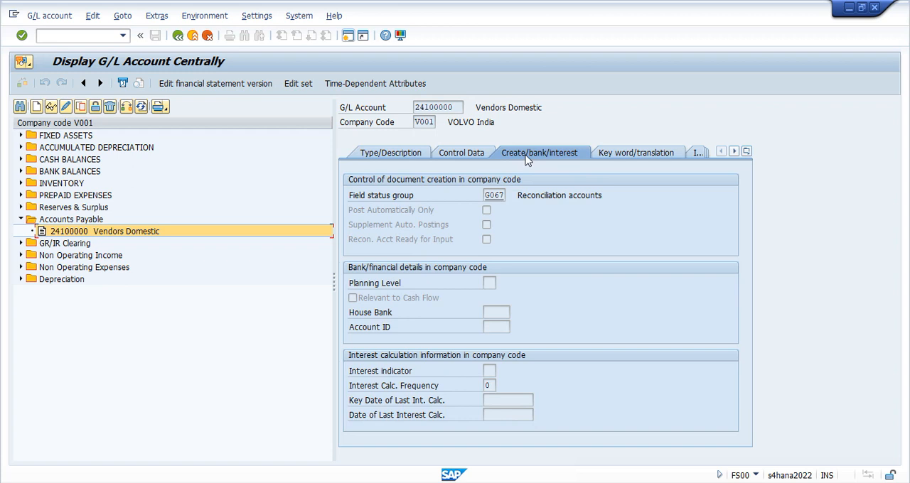
double_click(494, 195)
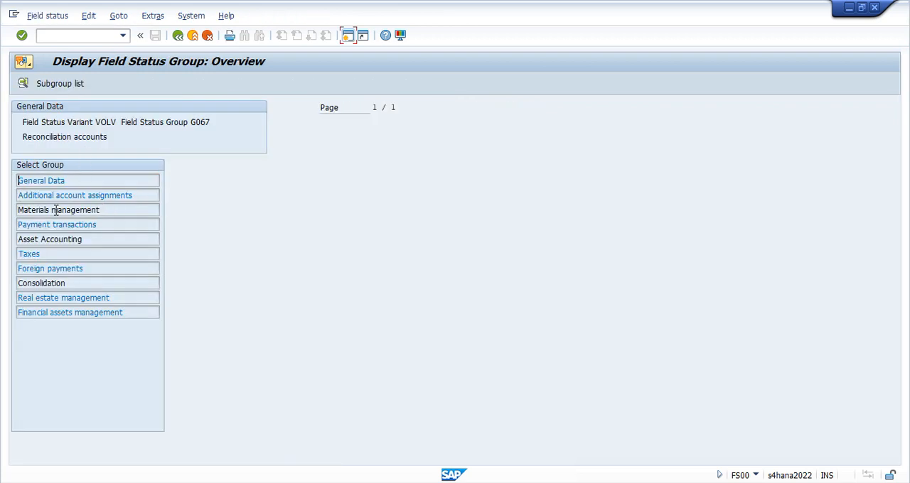
double_click(107, 197)
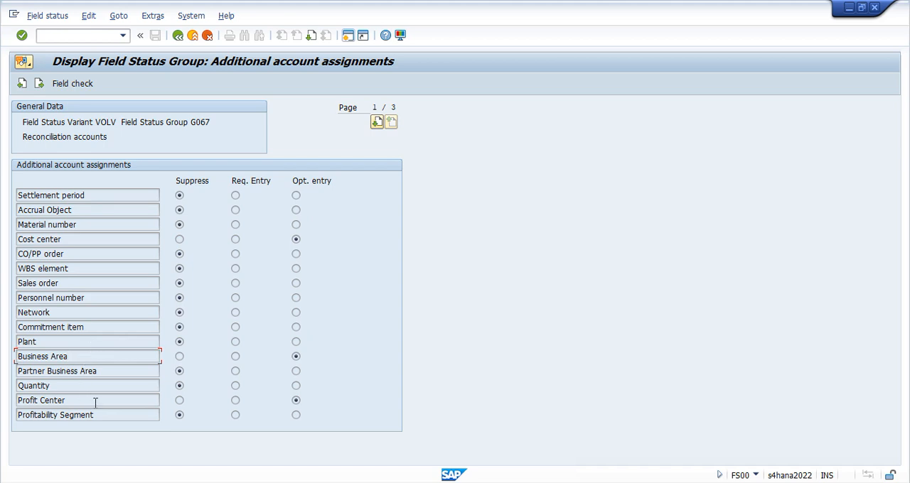
left_click(296, 401)
Return to the general ledger simulation, close the expert mode, and select the asset technical clearing line's G/L account
key("alt+Tab")
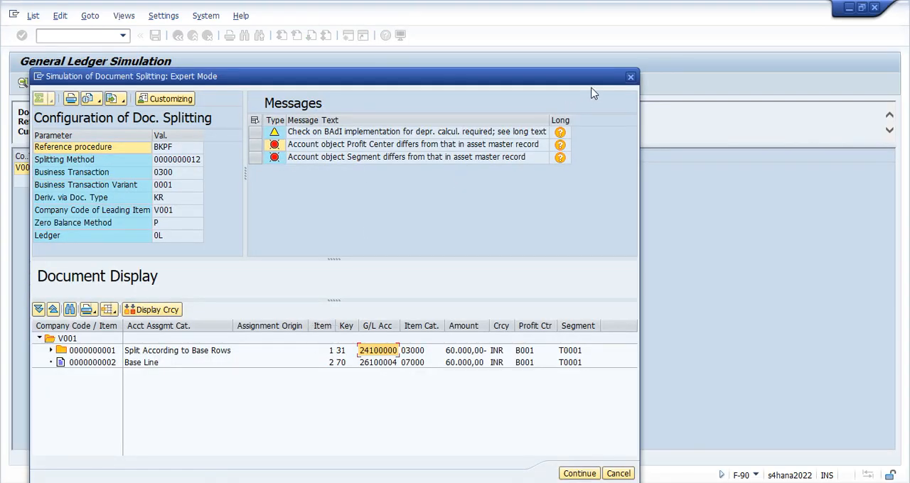
left_click(629, 80)
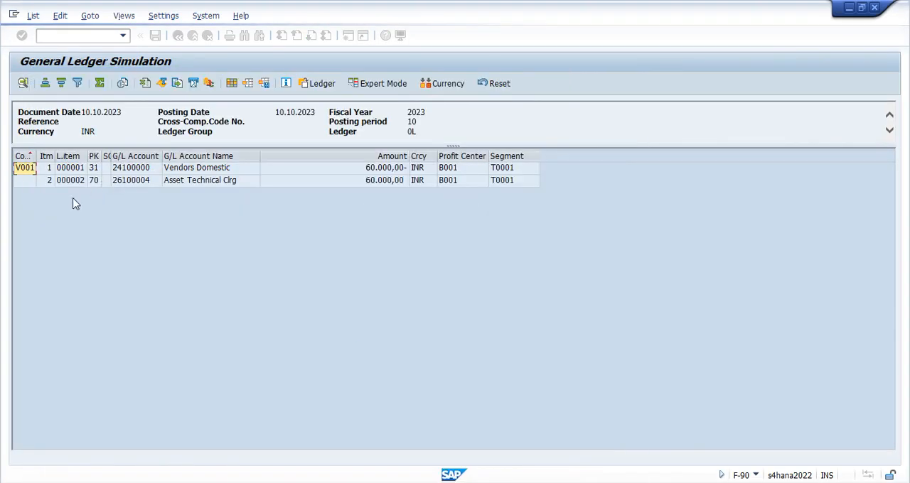
left_click(134, 181)
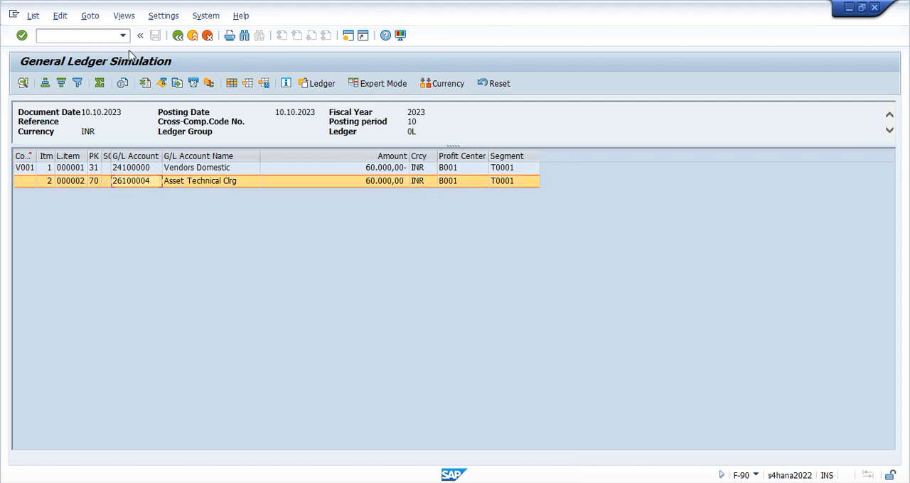
Leave the G/L account display, start transaction FBKP and open the list of posting keys
key("alt+Tab")
type("/n")
key("Return")
type("o")
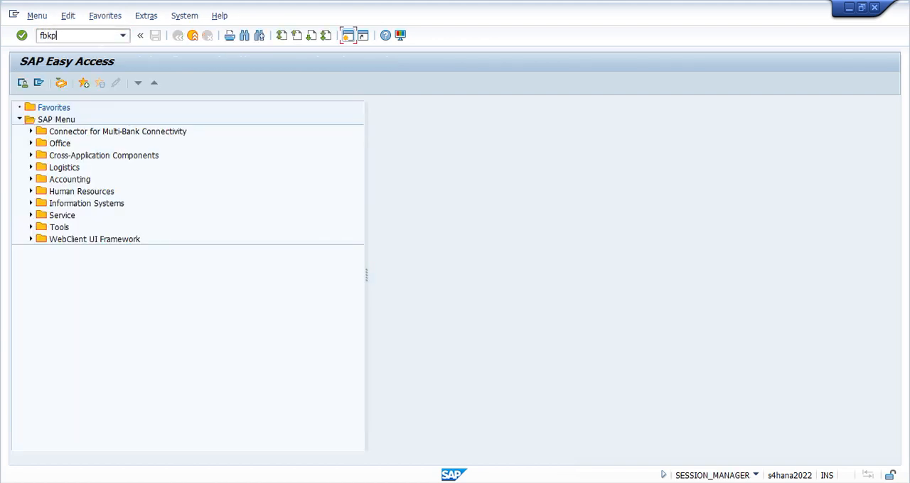
key("Return")
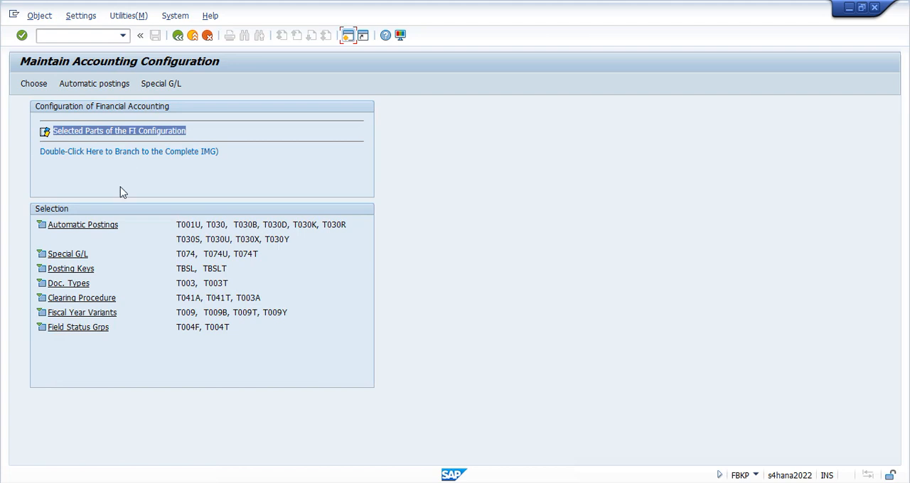
left_click(69, 272)
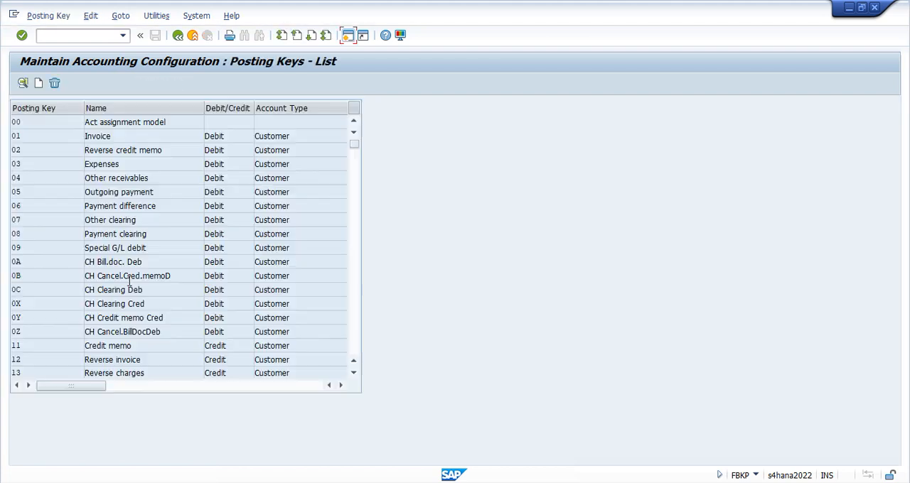
Check the field status of posting key 70 for Additional account assignments, and go back to the posting key's details
scroll(55, 294, "down", 5)
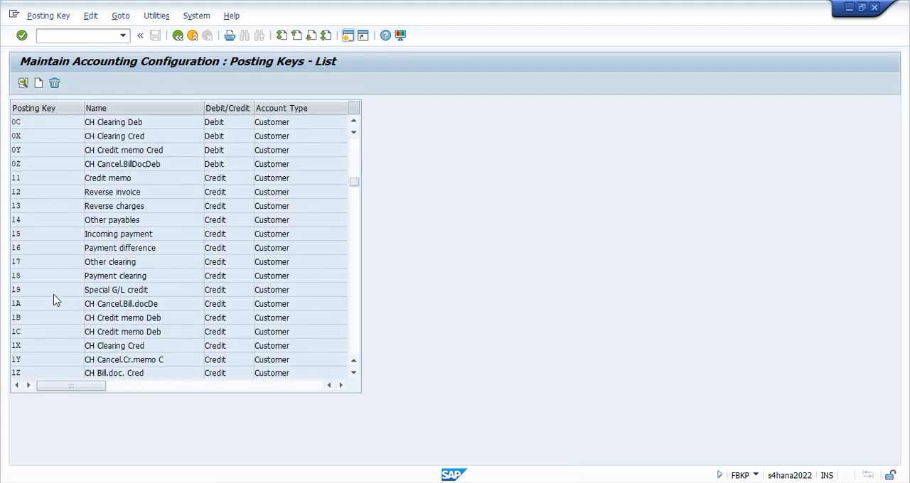
scroll(42, 344, "down", 4)
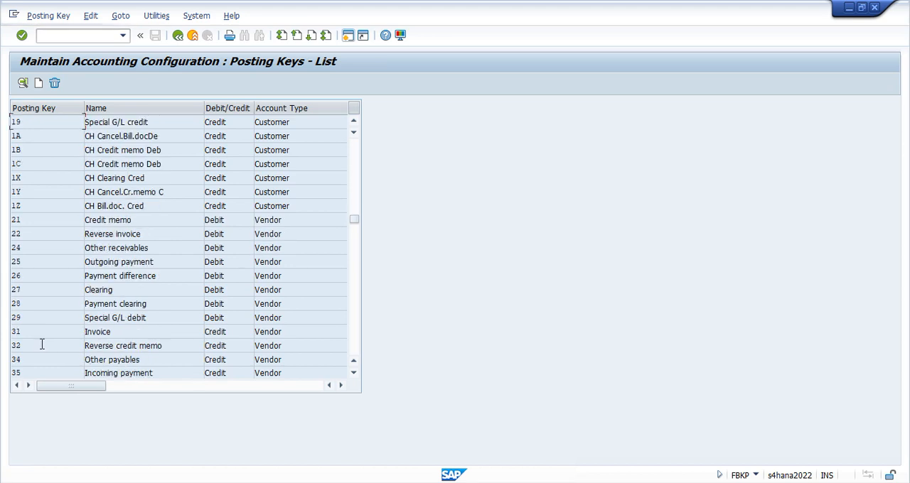
scroll(41, 347, "down", 3)
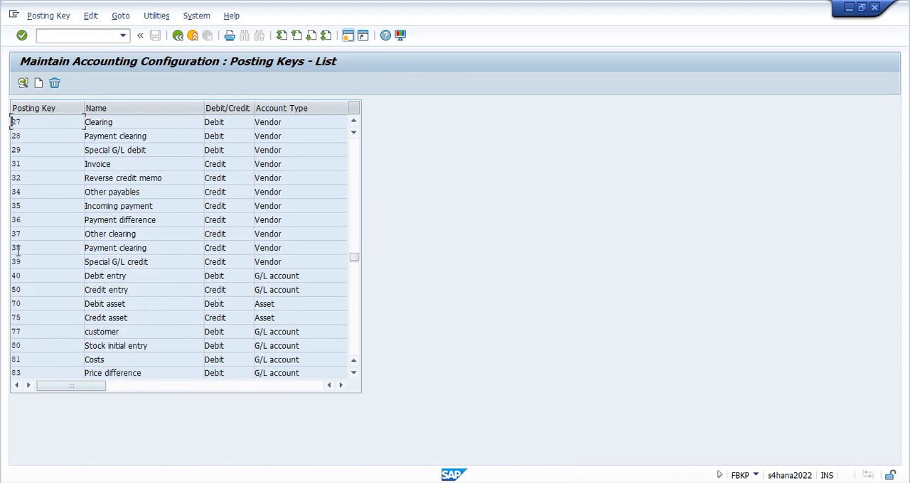
double_click(51, 303)
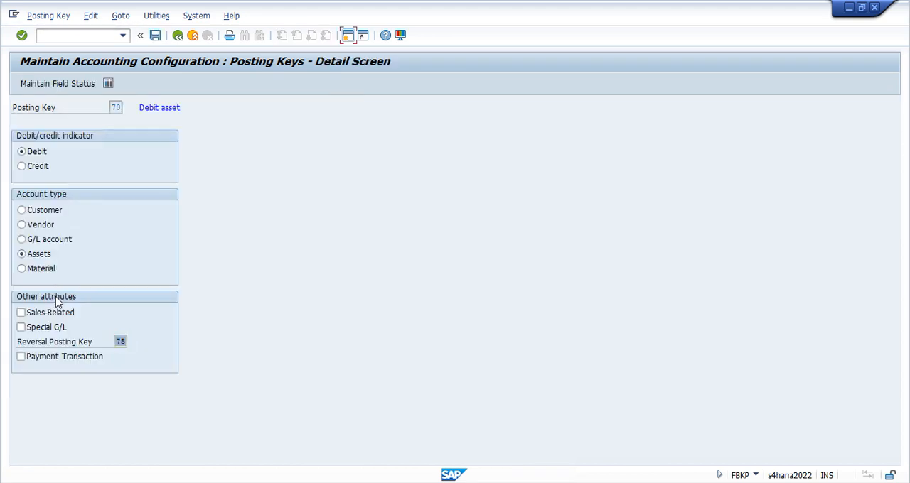
left_click(81, 85)
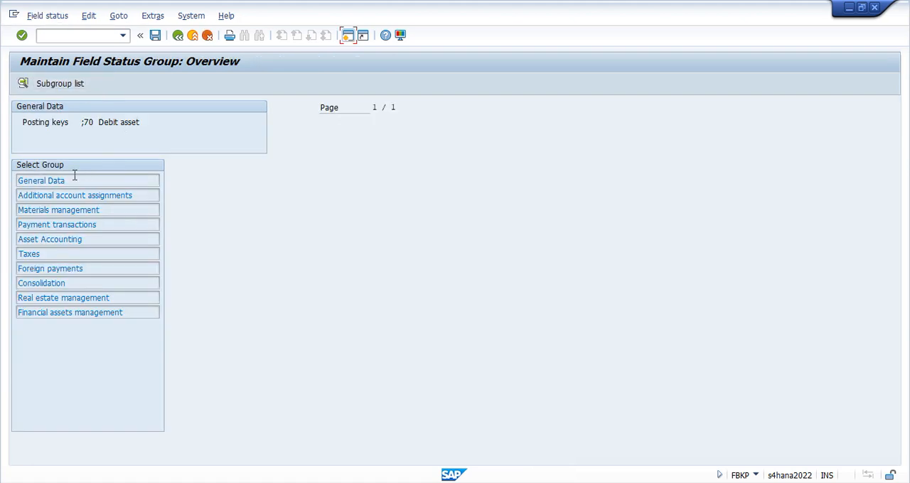
double_click(78, 196)
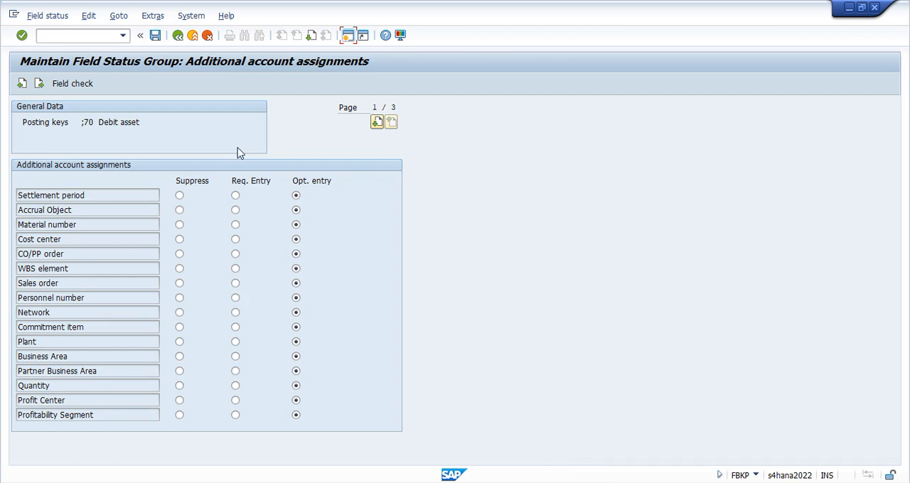
left_click(178, 34)
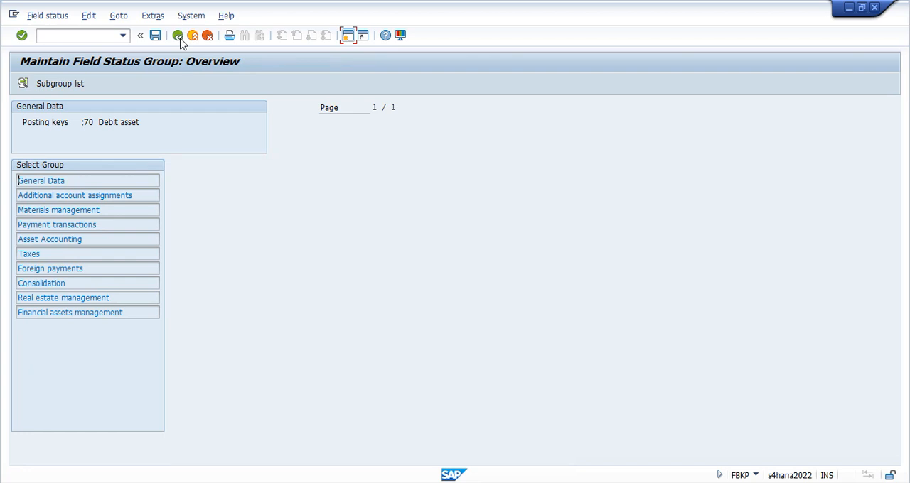
left_click(178, 35)
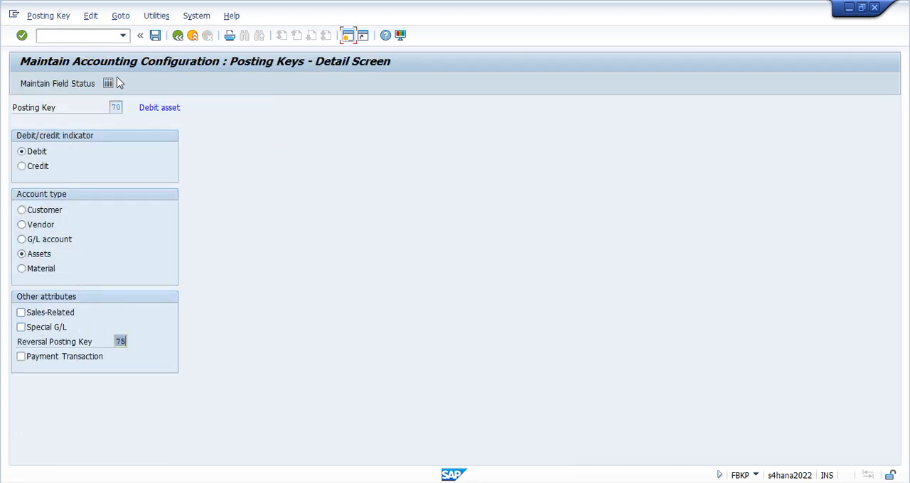
Check the Additional account assignments field status of posting key 31, and go back out of its field status and detail screens
left_click(178, 35)
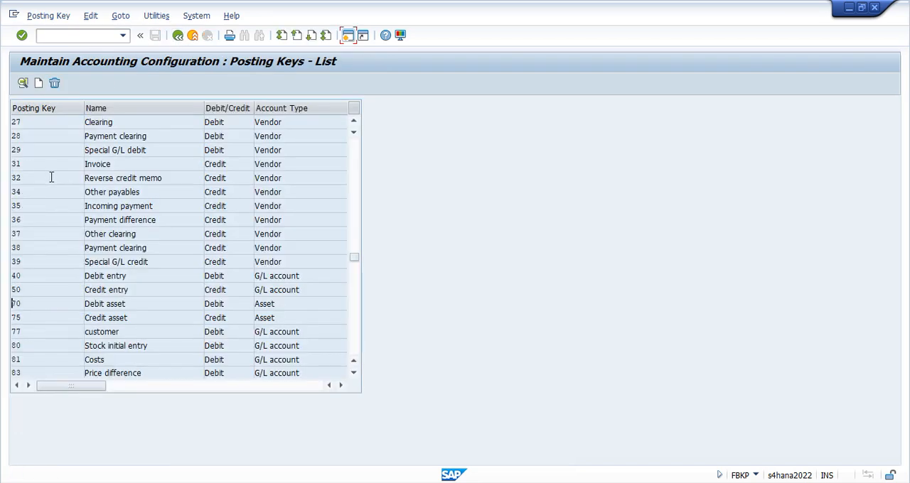
double_click(50, 165)
left_click(68, 84)
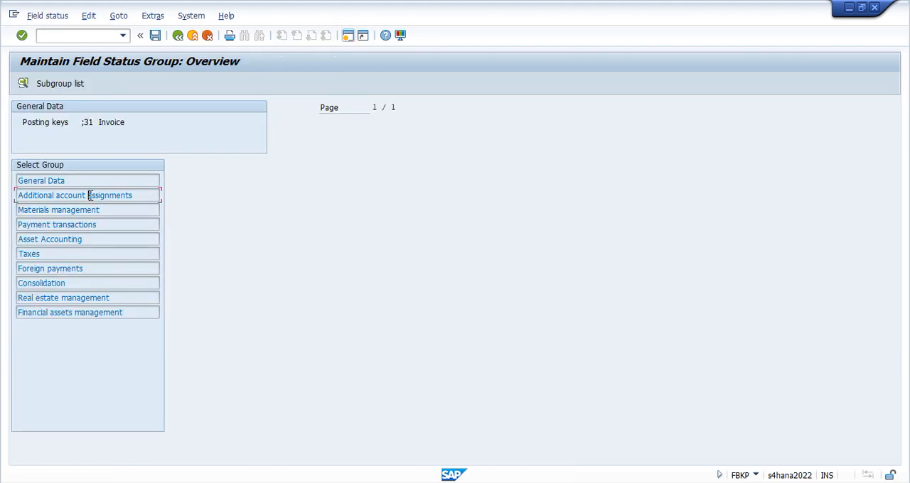
double_click(151, 199)
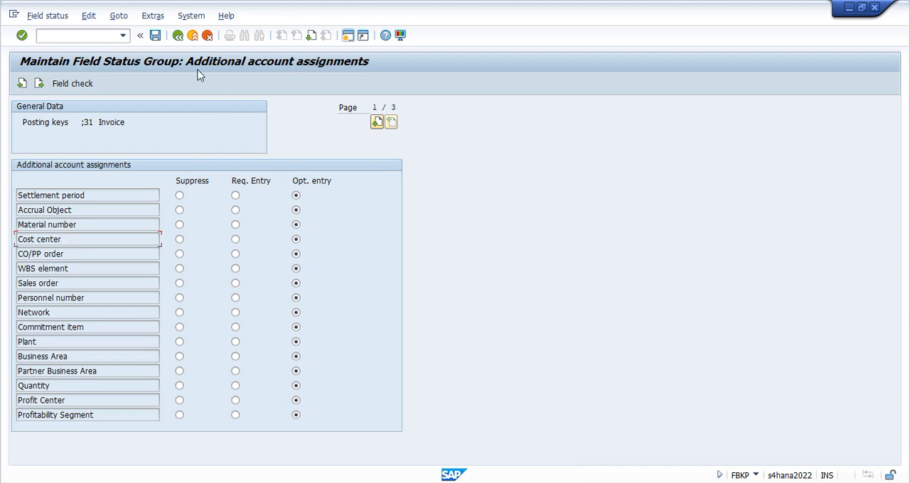
left_click(178, 35)
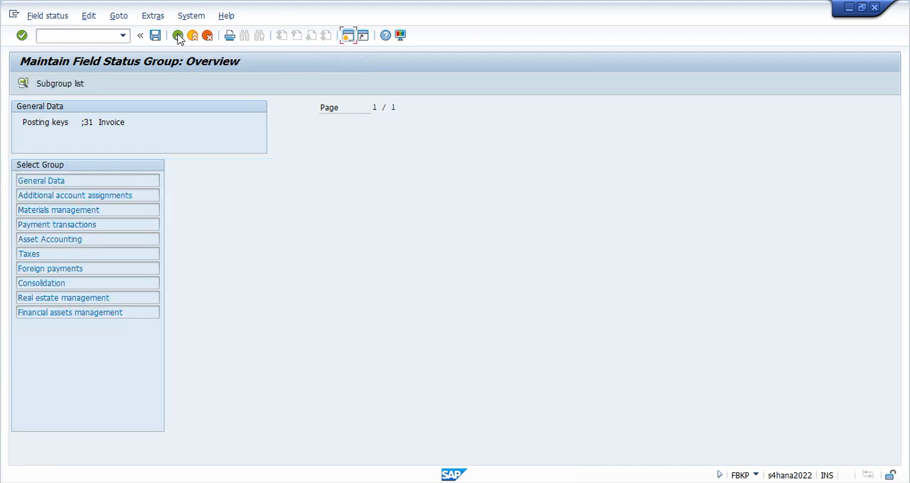
left_click(178, 35)
left_click(178, 36)
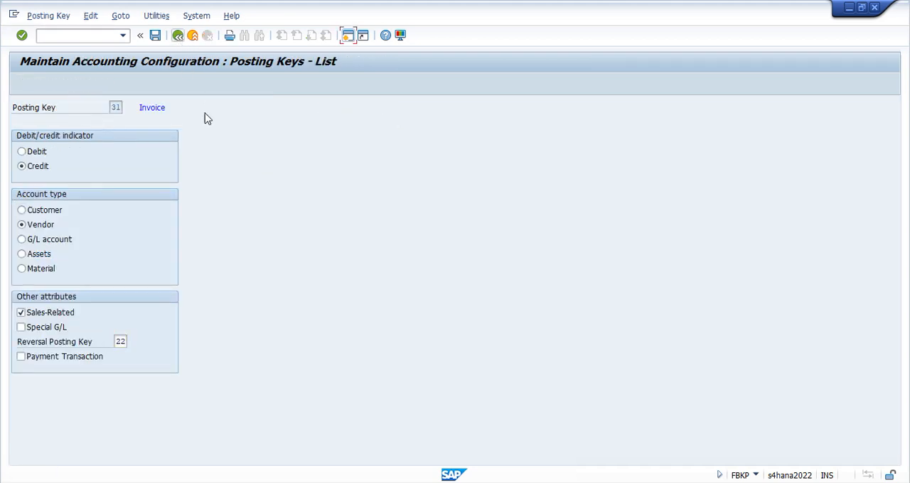
Switch back to the vendor invoice, leave the general ledger simulation, and inspect the vendor line item and the asset line item
key("alt+Tab")
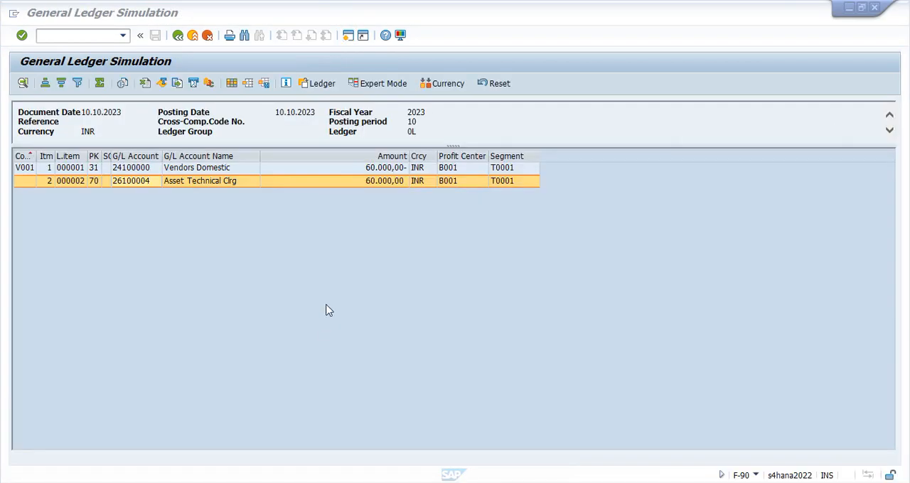
left_click(225, 169)
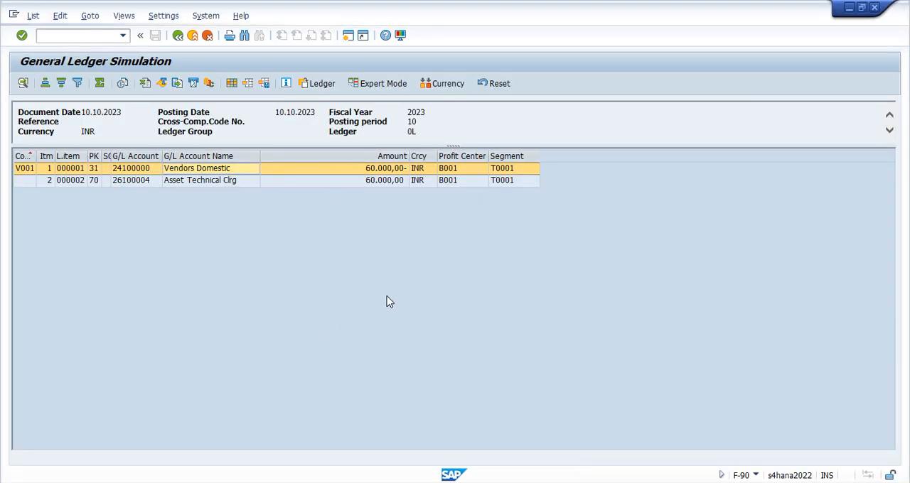
left_click(182, 40)
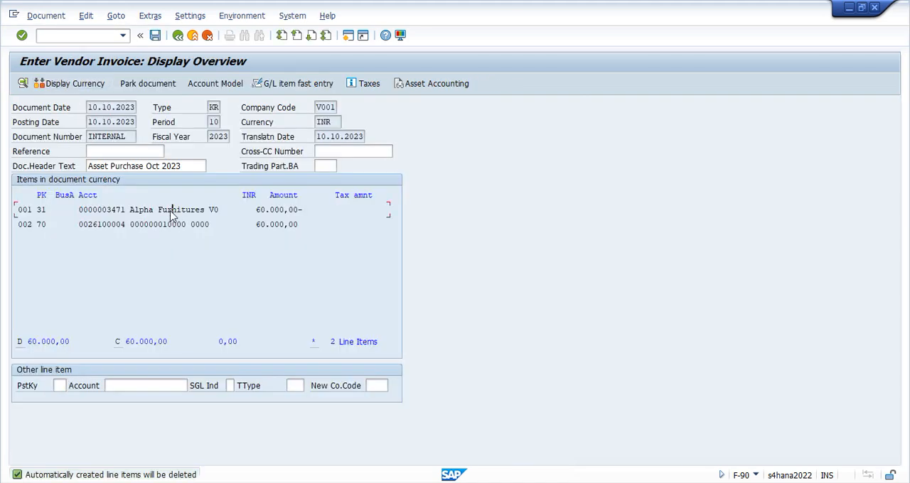
double_click(293, 210)
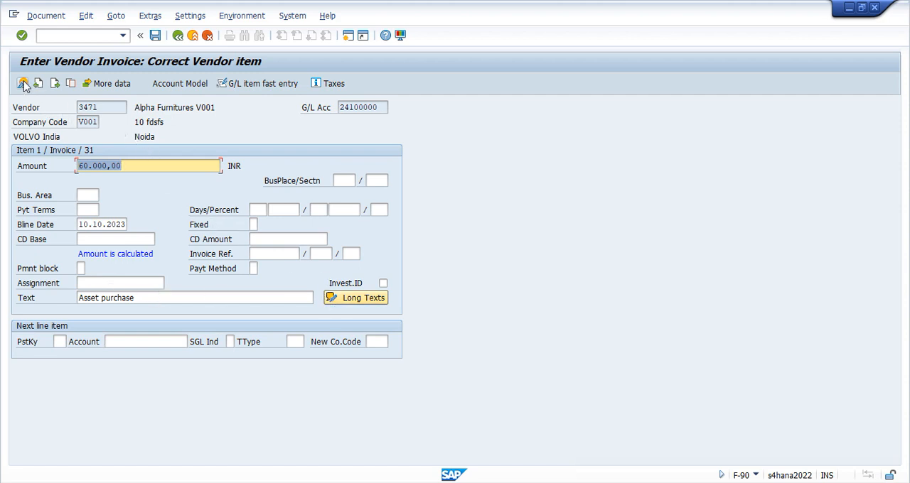
left_click(55, 83)
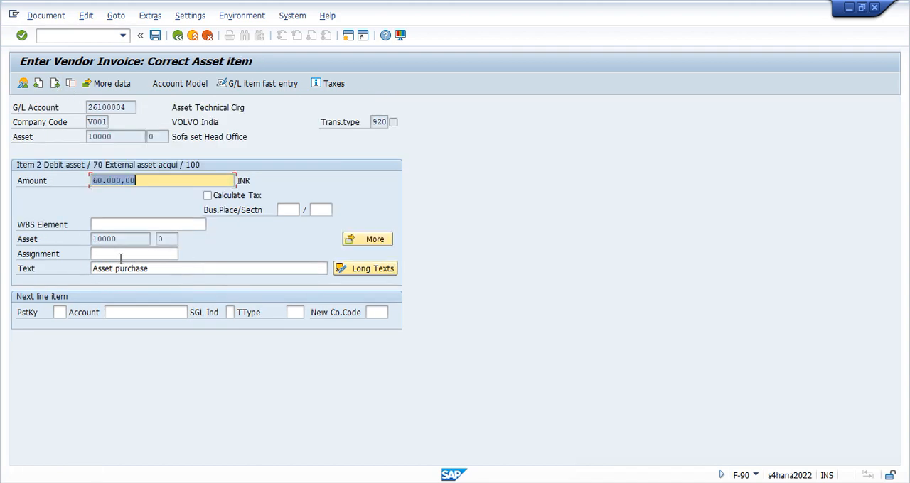
left_click(104, 224)
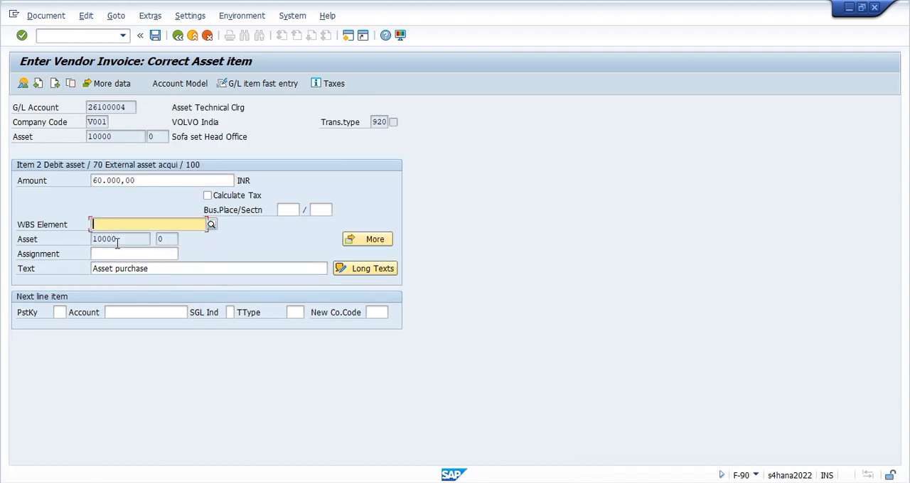
left_click(117, 239)
left_click(118, 254)
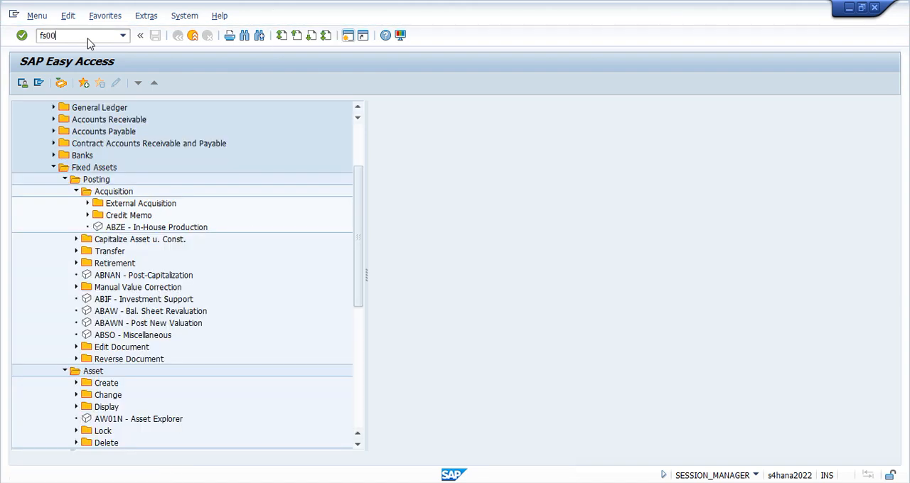
Start transaction FS00, find the Asset Technical Clrg account, display it and check its field status group
key("Return")
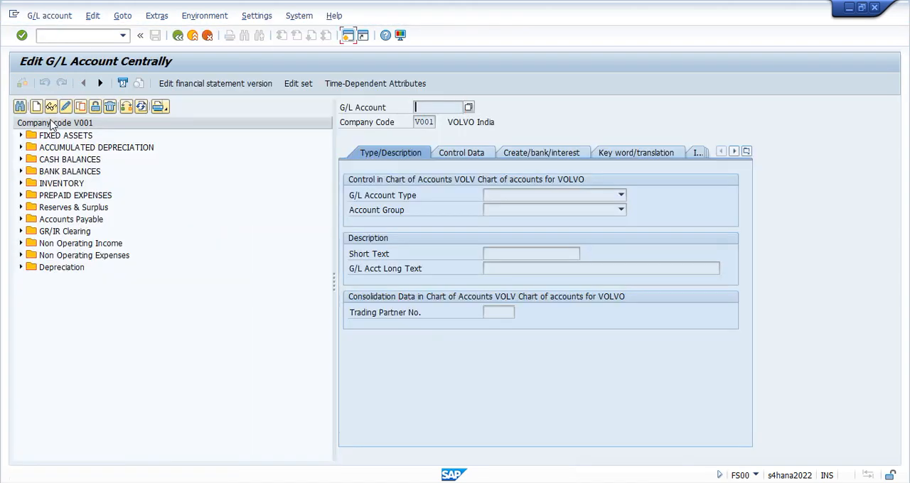
left_click(23, 109)
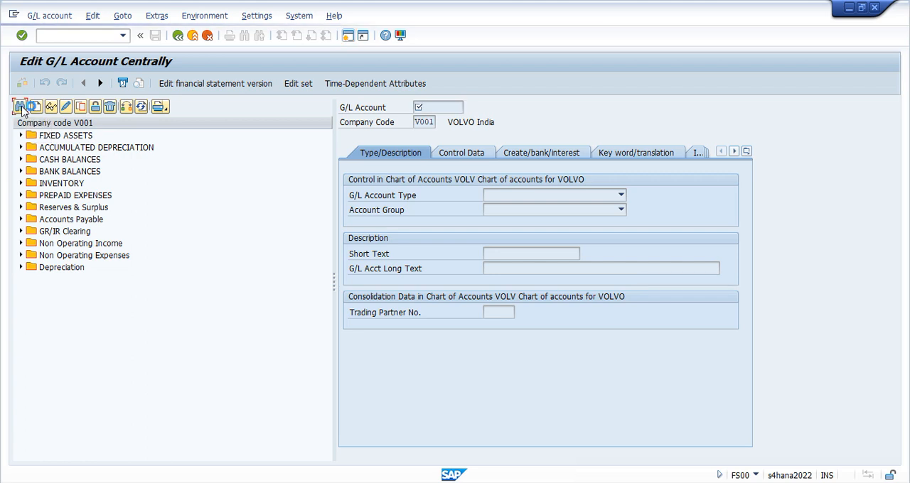
type("26100004")
key("Return")
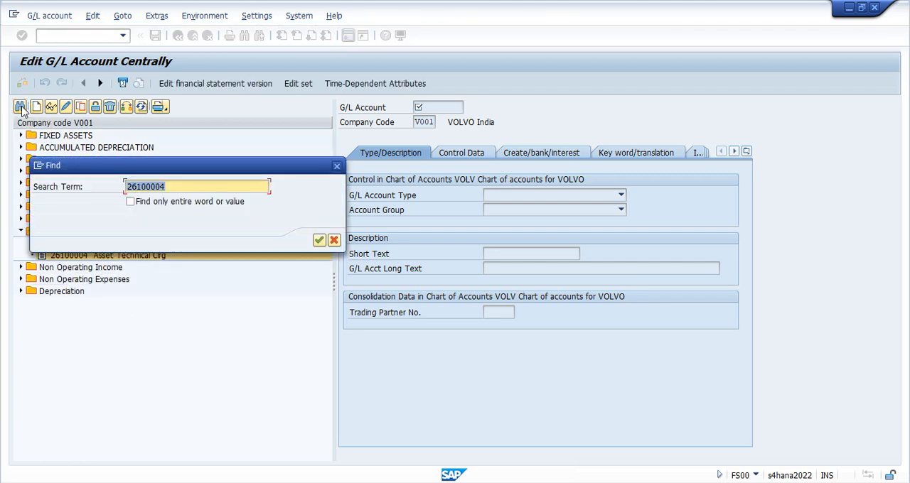
left_click(53, 108)
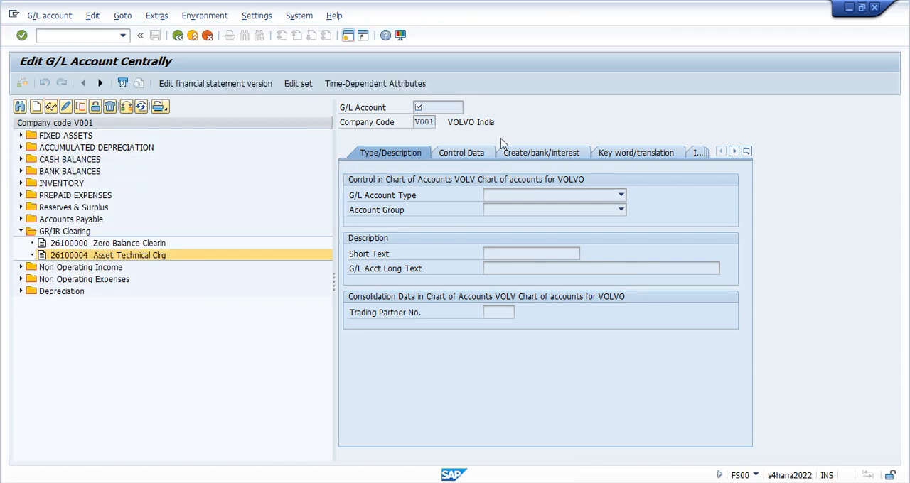
left_click(566, 157)
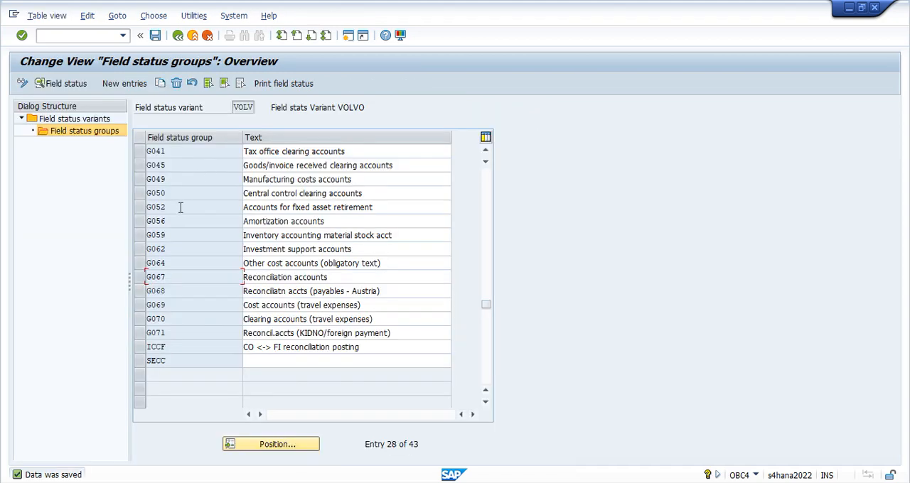
In field status variant VOLV, set Profit Center to optional entry for group G007's Additional account assignments, save and go back
scroll(185, 203, "up", 2)
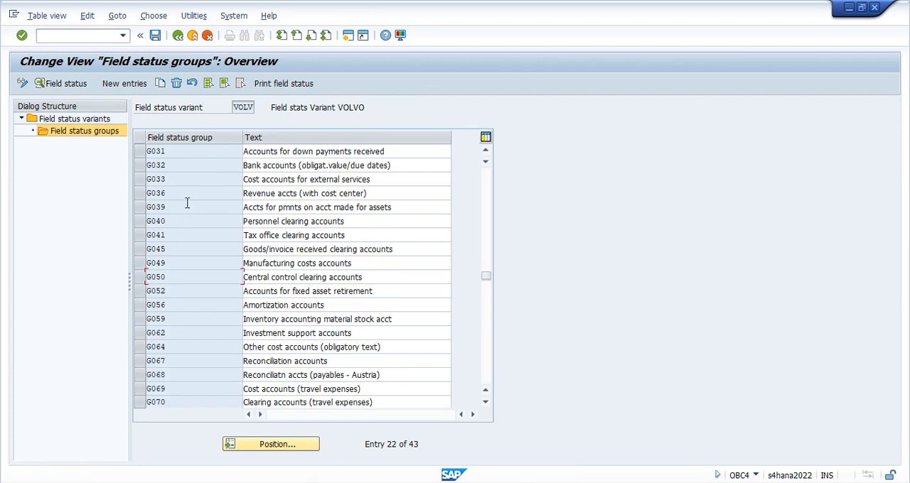
scroll(189, 199, "up", 1)
scroll(189, 186, "up", 1)
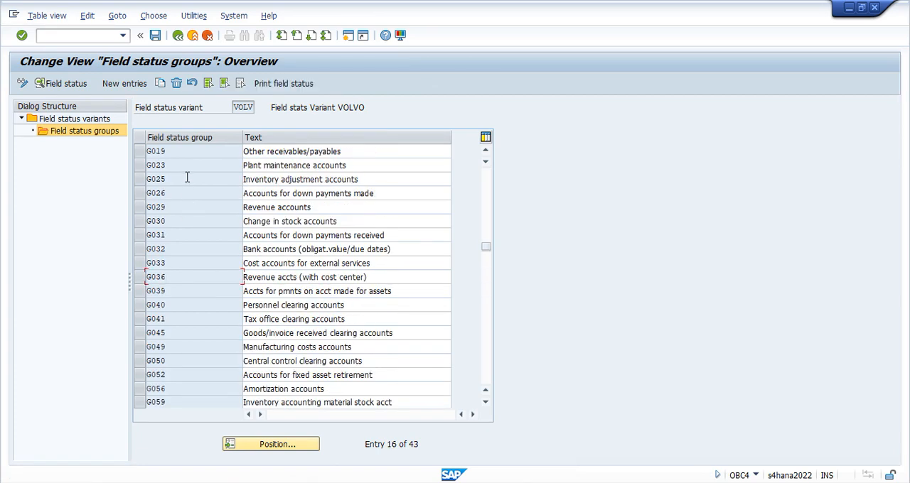
scroll(187, 175, "up", 5)
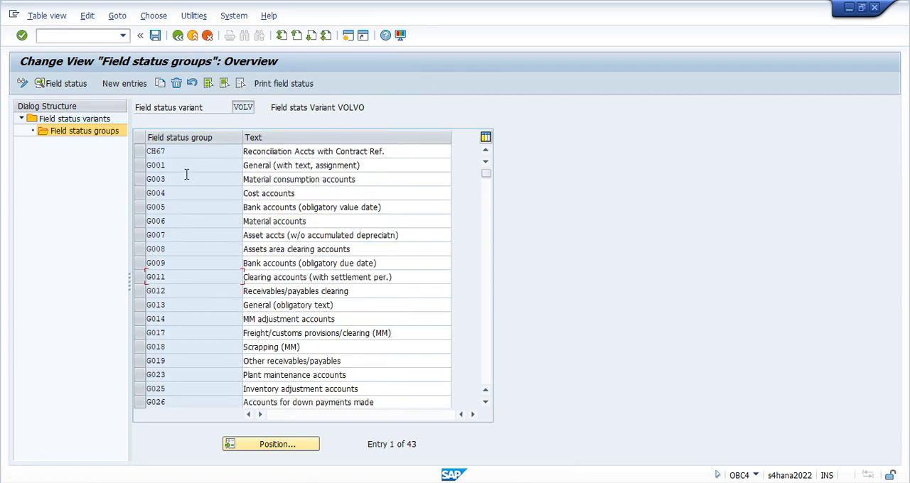
double_click(177, 233)
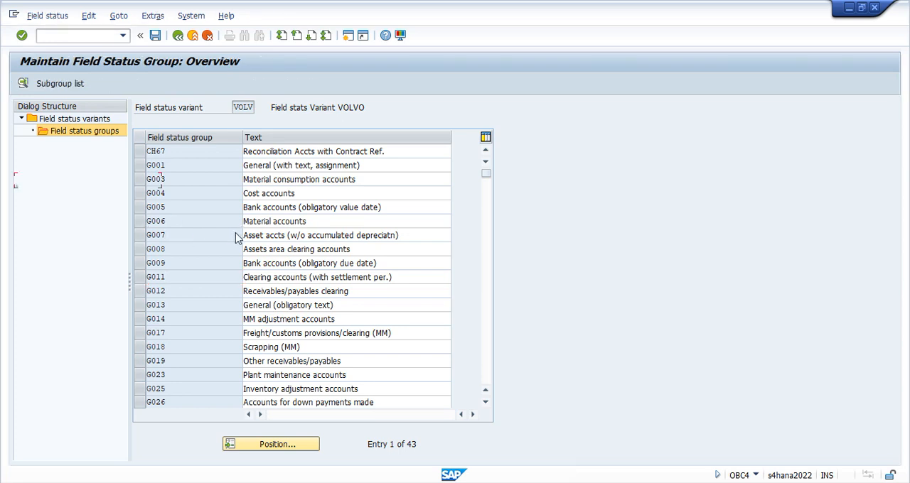
double_click(83, 201)
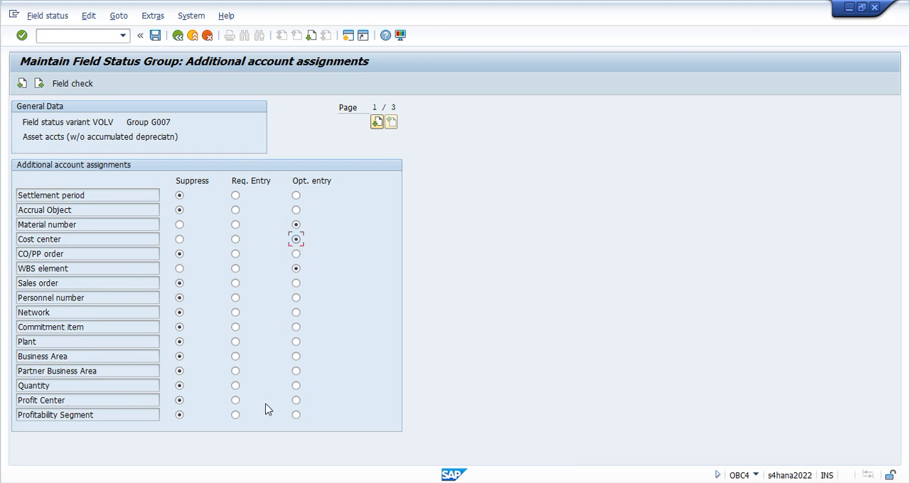
left_click(296, 401)
key("ctrl+s")
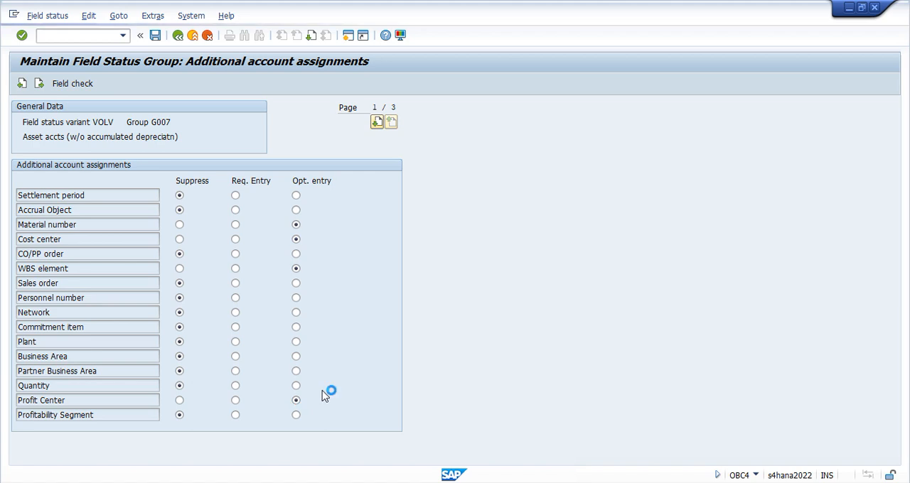
left_click(177, 35)
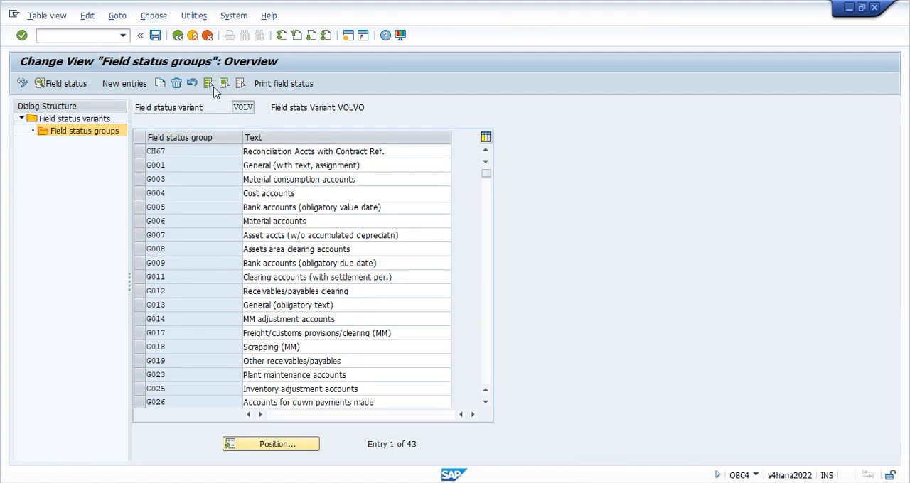
left_click(178, 40)
Simulate the vendor invoice document and run its general ledger simulation
left_click(46, 15)
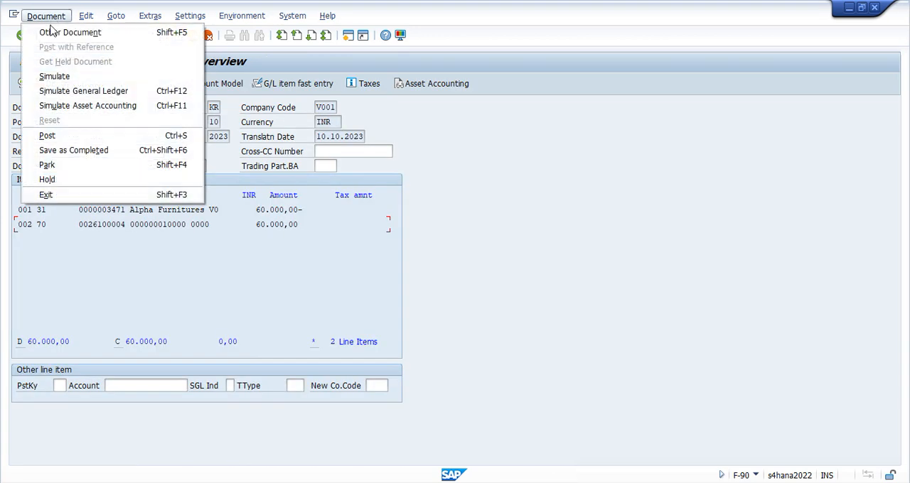
left_click(62, 76)
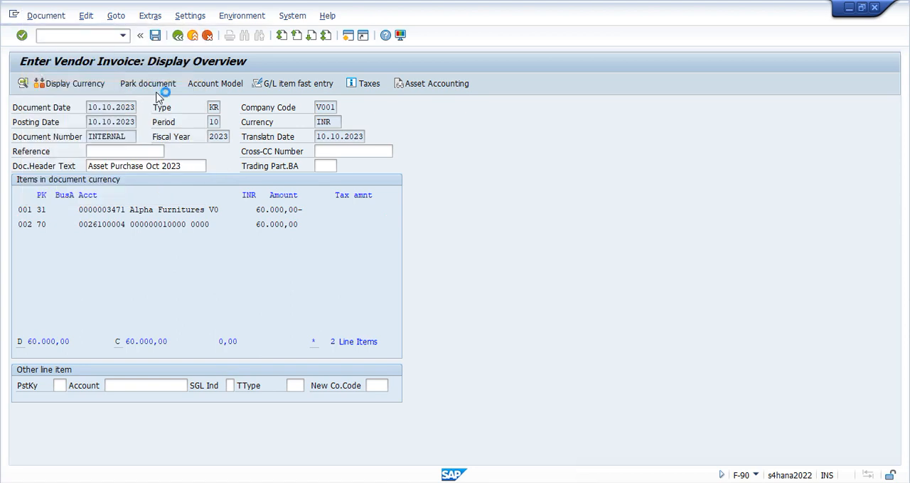
left_click(46, 16)
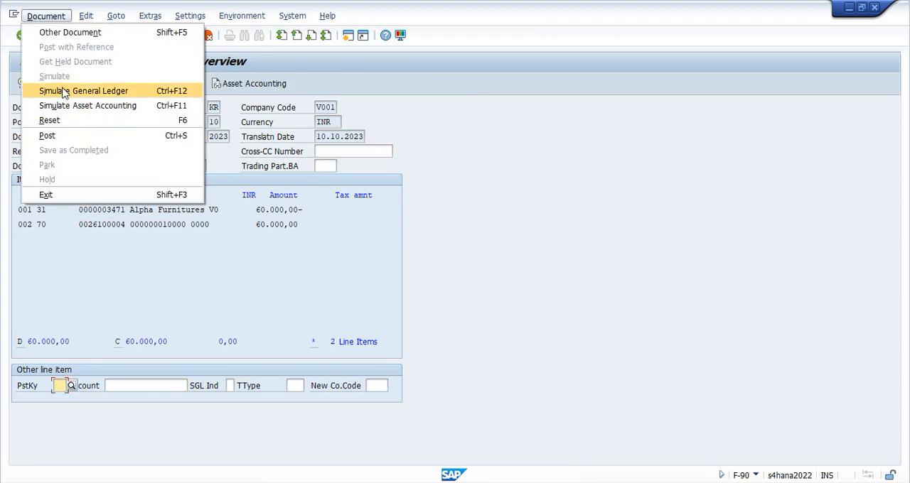
left_click(105, 92)
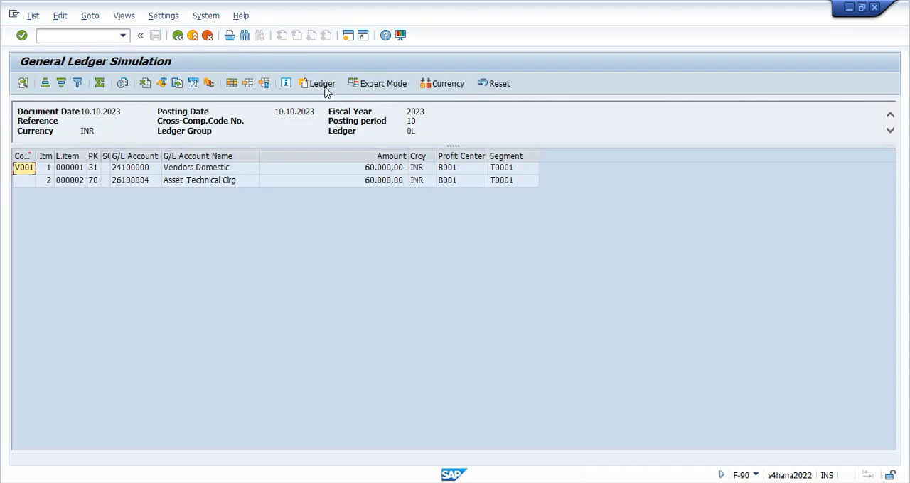
Examine the document splitting messages in the simulation's expert mode, enlarge the message and configuration area, and close the expert mode
left_click(362, 84)
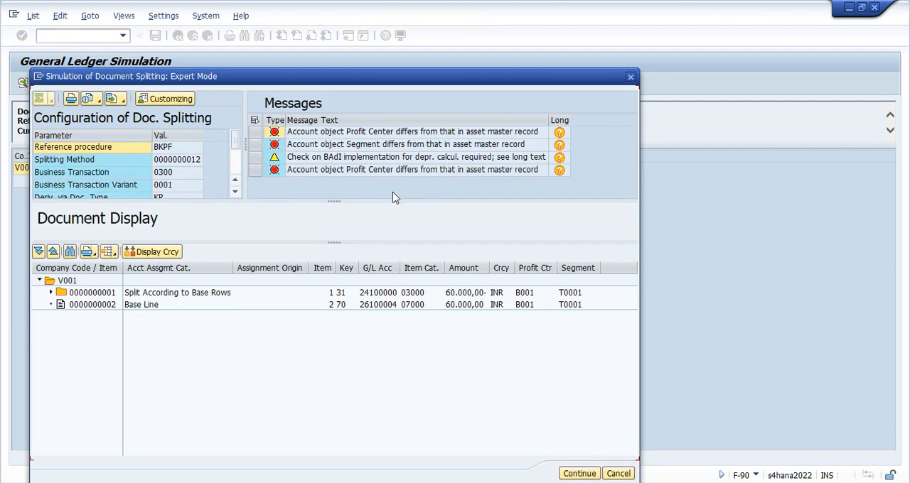
left_click(630, 81)
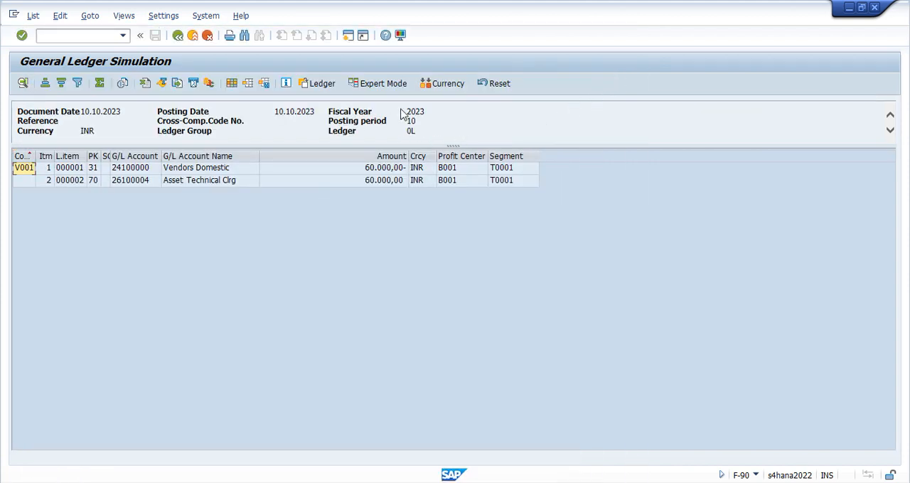
left_click(379, 84)
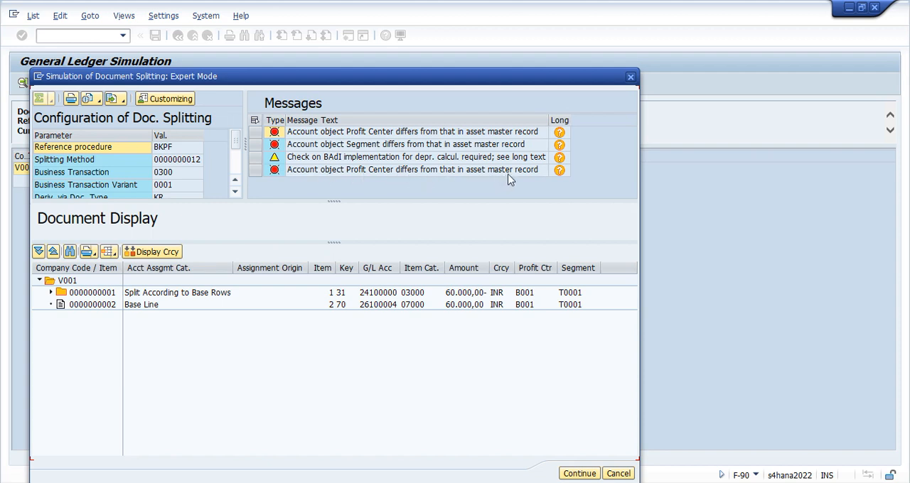
left_click_drag(346, 202, 401, 276)
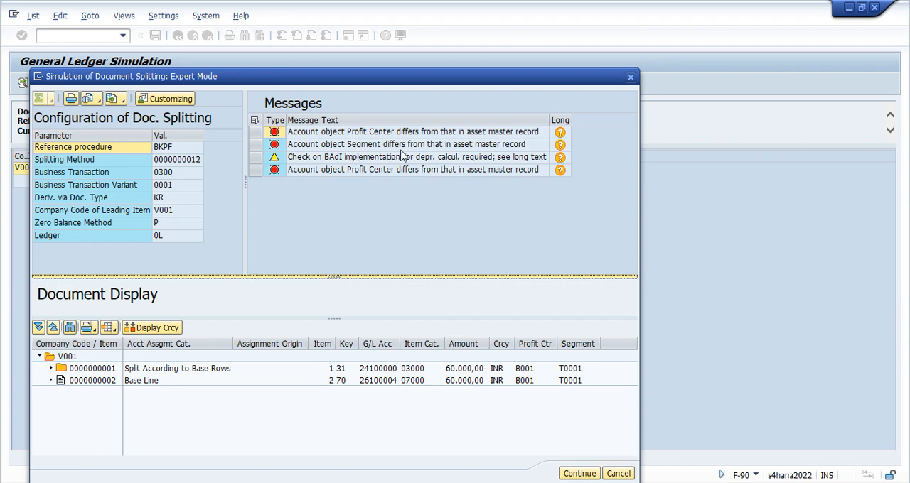
left_click(629, 83)
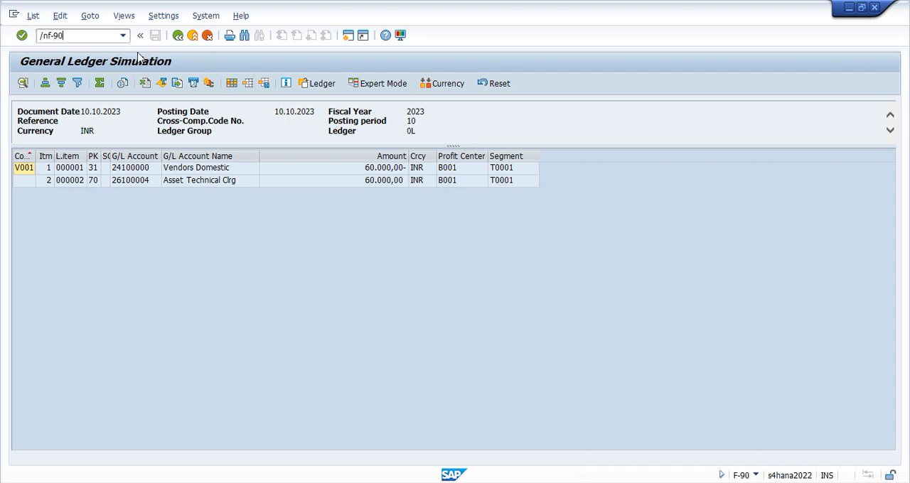
Restart transaction F-90 and set both the document date and posting date to 10.10.2023
key("Return")
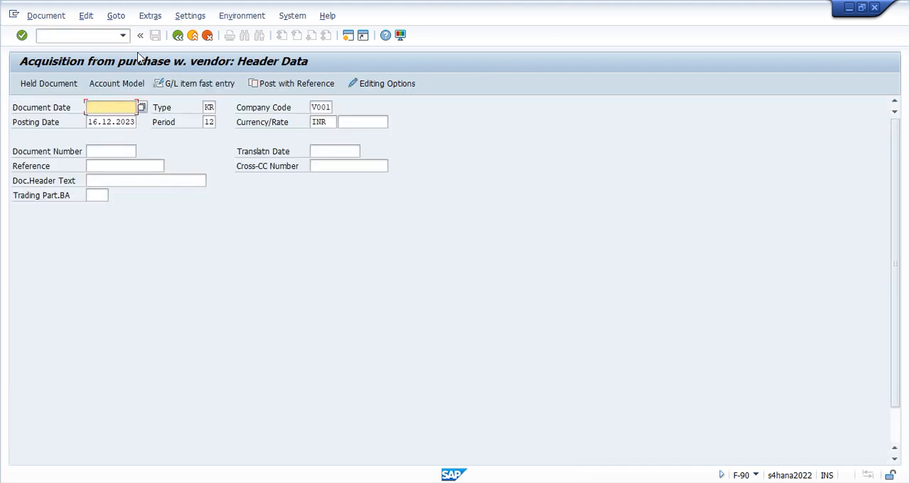
type("10.10.2023")
key("Tab")
key("Tab")
key("Tab")
type("10.10.2023")
key("Tab")
Set the document header text to "Asset Purchase Oct 2023", reusing the earlier entry
key("Tab")
key("Tab")
key("Tab")
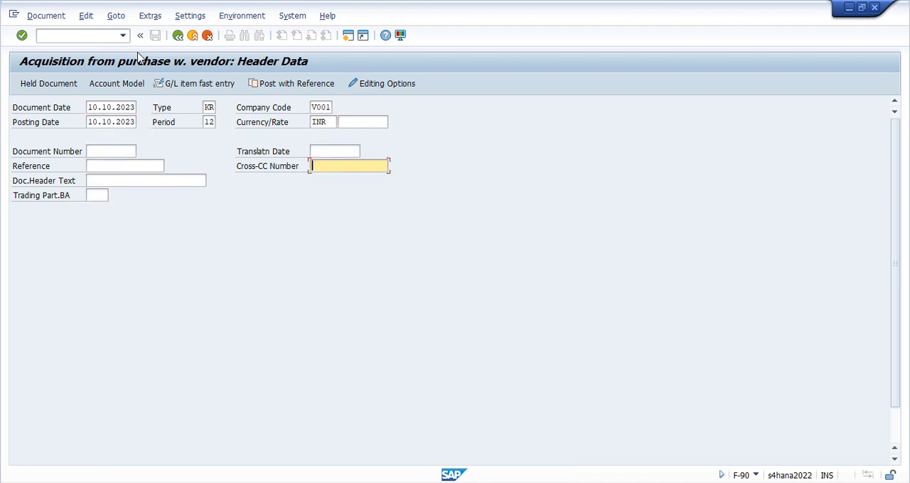
key("Tab")
key("Tab")
key("space")
key("Down")
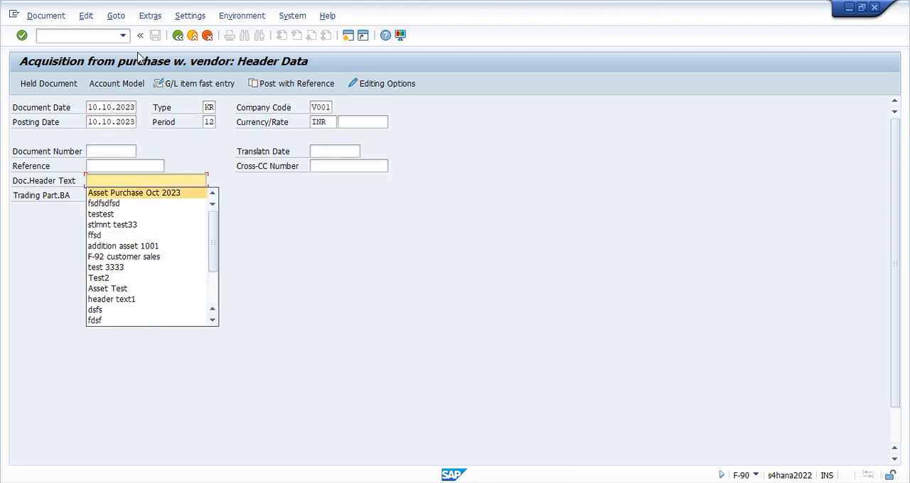
Enter the first line item with posting key 31 and the Alpha Furnitures V001 vendor account, and proceed to the vendor item
key("Tab")
key("Tab")
type("31")
key("Tab")
key("space")
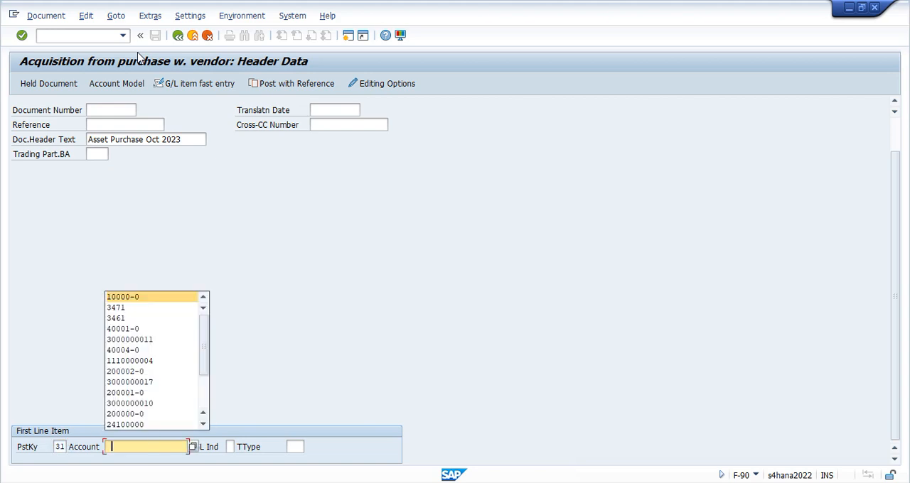
key("Down")
key("Tab")
key("Tab")
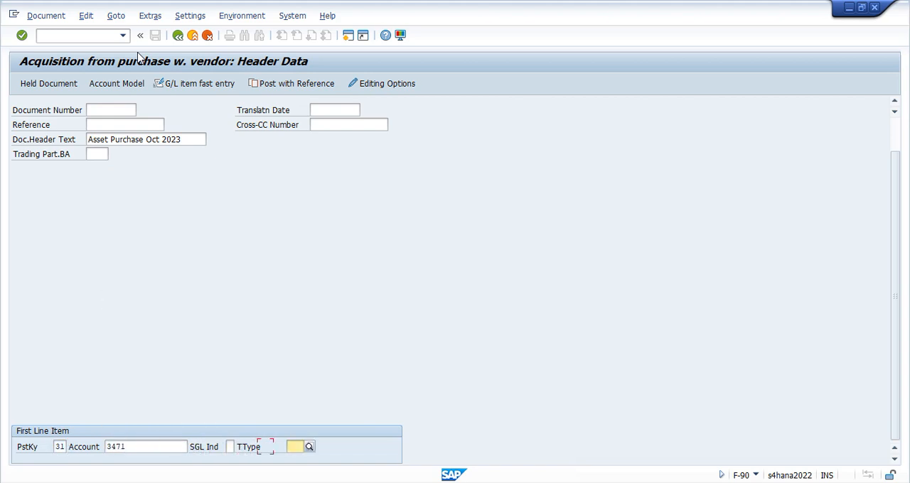
key("Return")
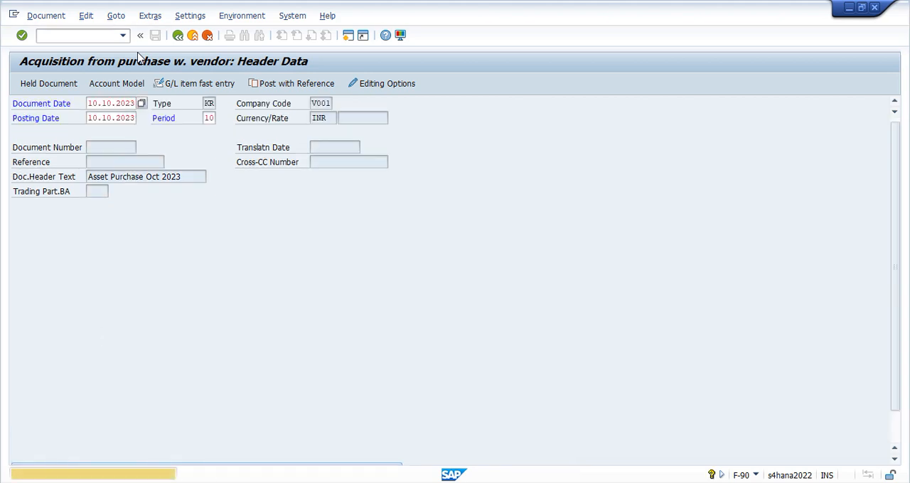
Fill in the vendor item with amount 60000 and the text "Asset purchase"
key("space")
key("Down")
key("Tab")
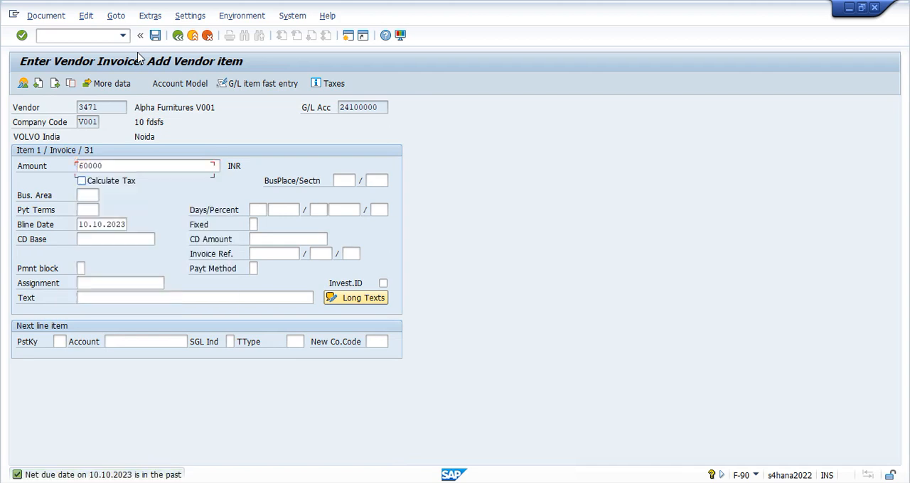
key("Tab")
key("Tab")
key("Tab")
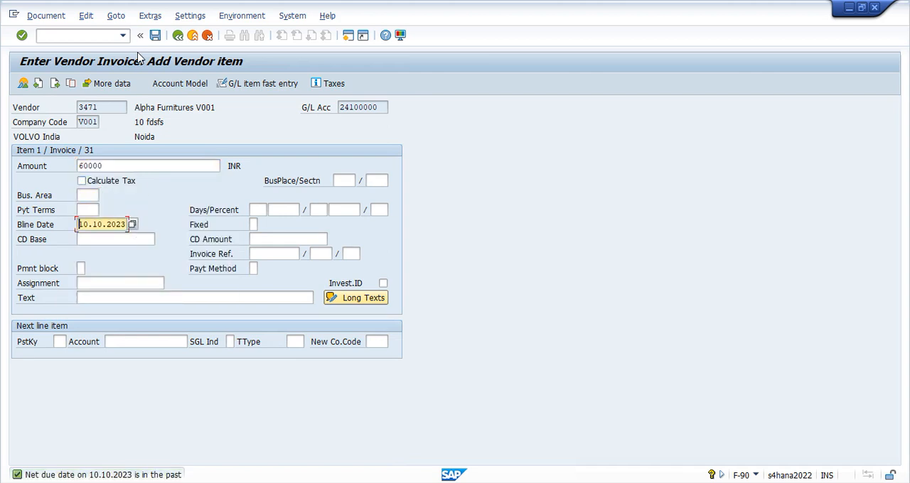
key("Tab")
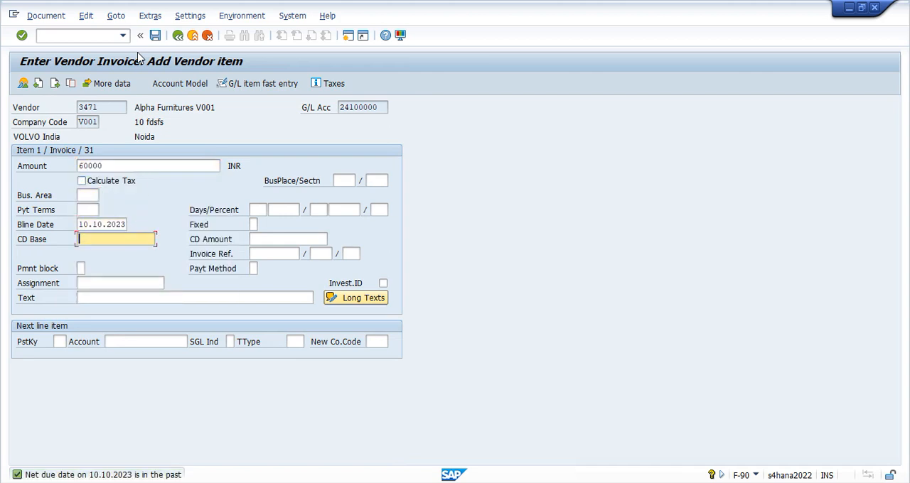
key("Tab")
key("Tab")
Set up the next line item with posting key 70 and asset account 10000-0
key("Tab")
key("space")
key("Down")
key("Return")
key("Tab")
key("space")
key("Down")
key("Down")
key("Return")
key("Tab")
key("space")
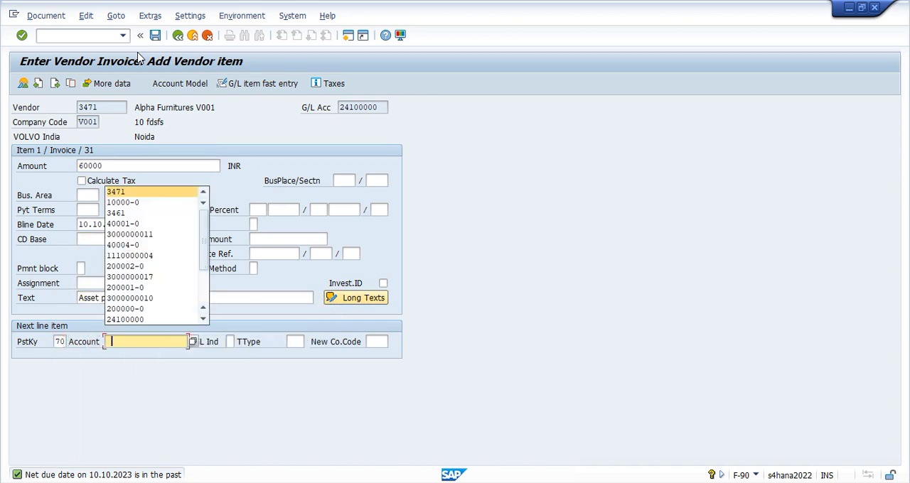
key("Down")
key("Return")
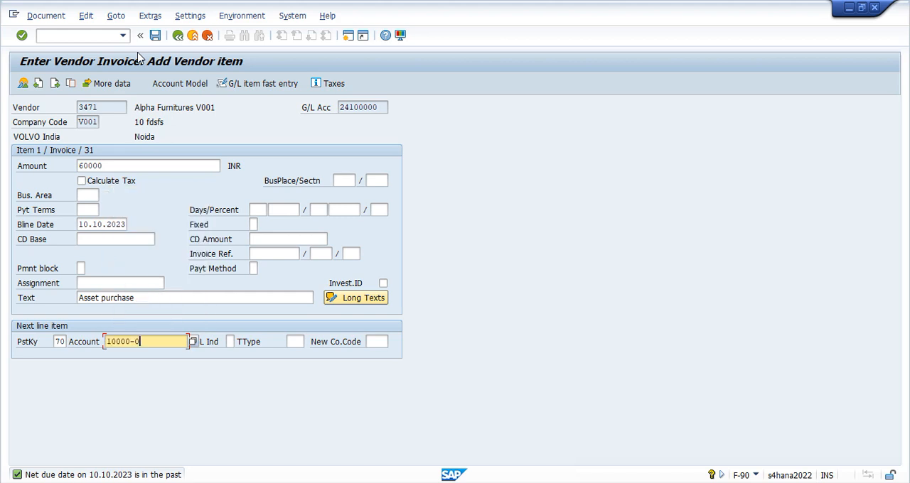
Choose transaction type 100 for the asset line and enter * as the asset item's amount
key("Tab")
key("Tab")
key("space")
key("Down")
key("Return")
key("Return")
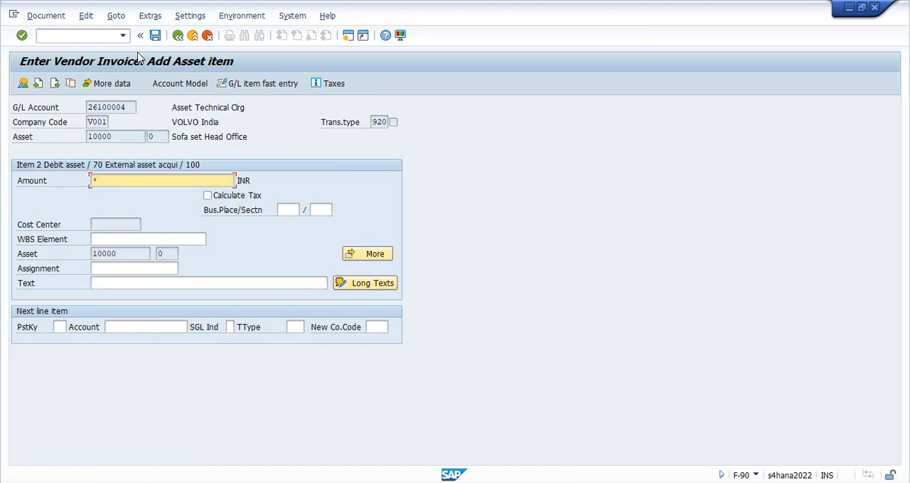
key("Return")
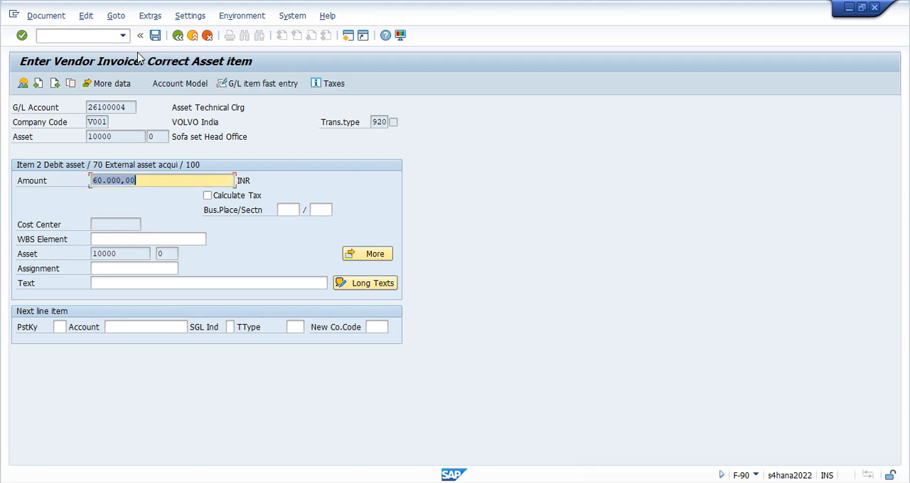
Check the profit center in the asset item's coding block
left_click(373, 258)
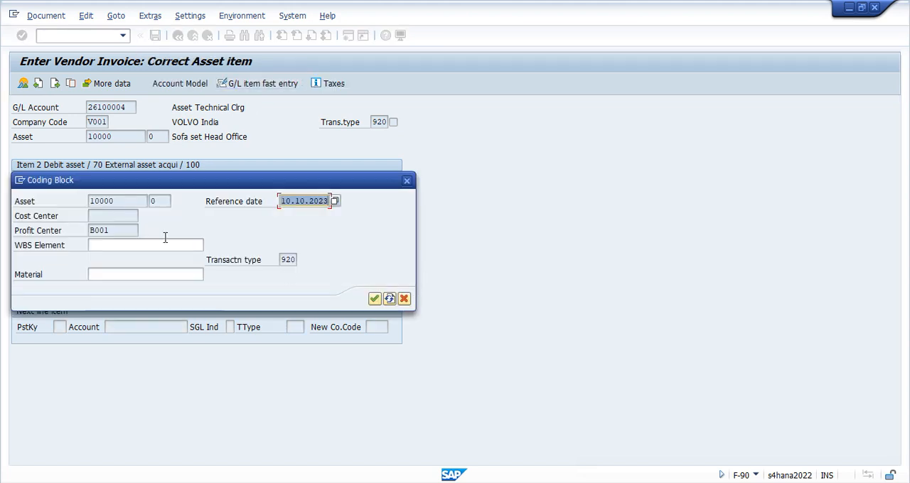
double_click(118, 230)
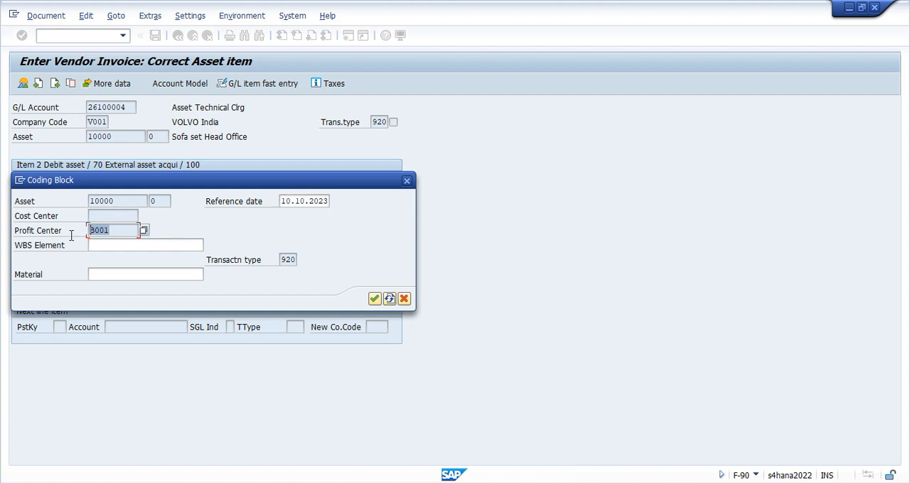
left_click(374, 299)
Set the asset item's text to "Asset purchase" and recheck the account assignments in its coding block
left_click(139, 283)
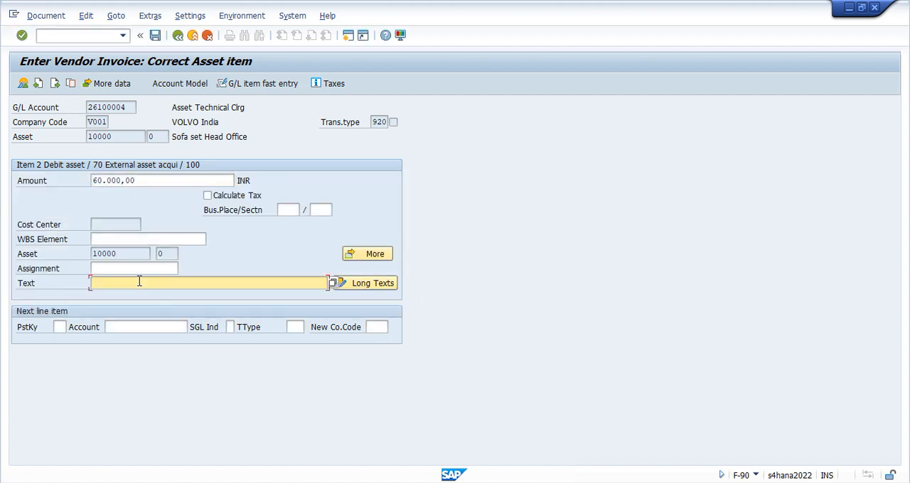
key("Return")
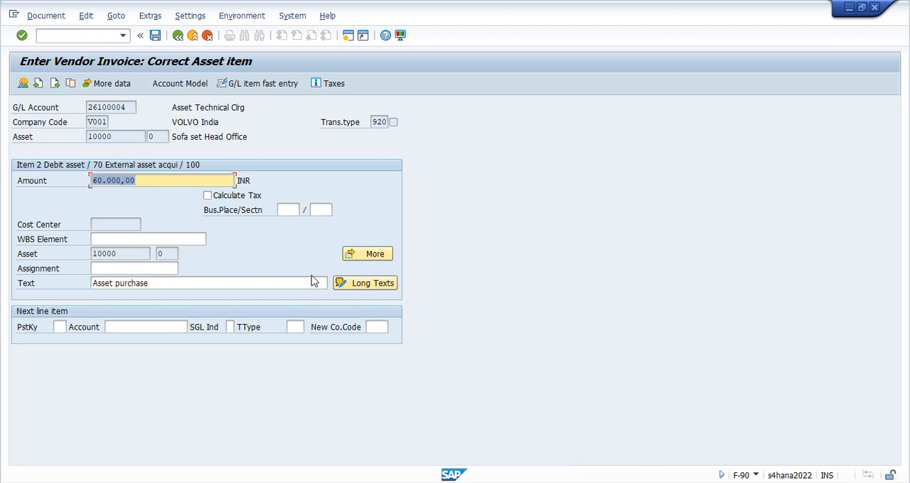
left_click(365, 254)
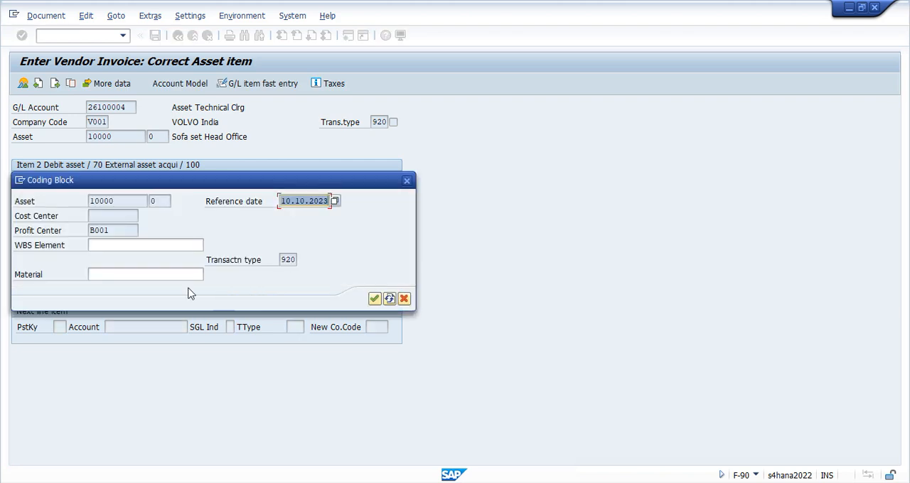
left_click(110, 233)
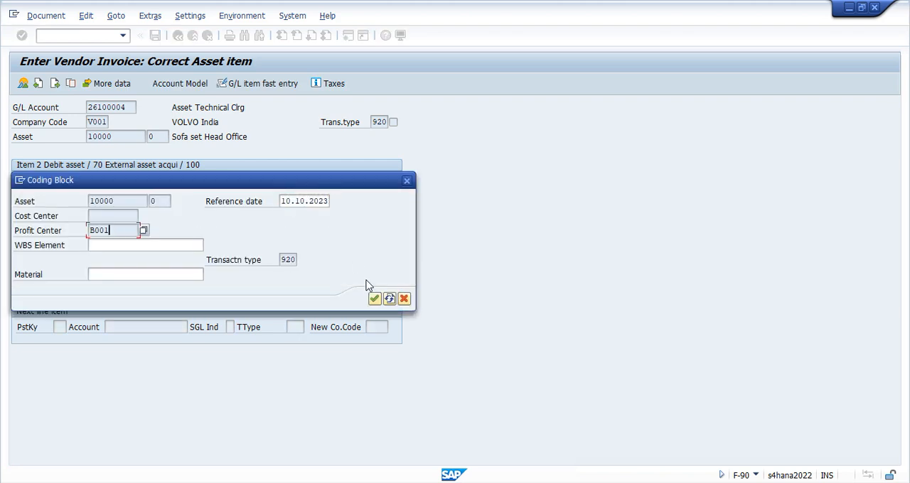
left_click(374, 300)
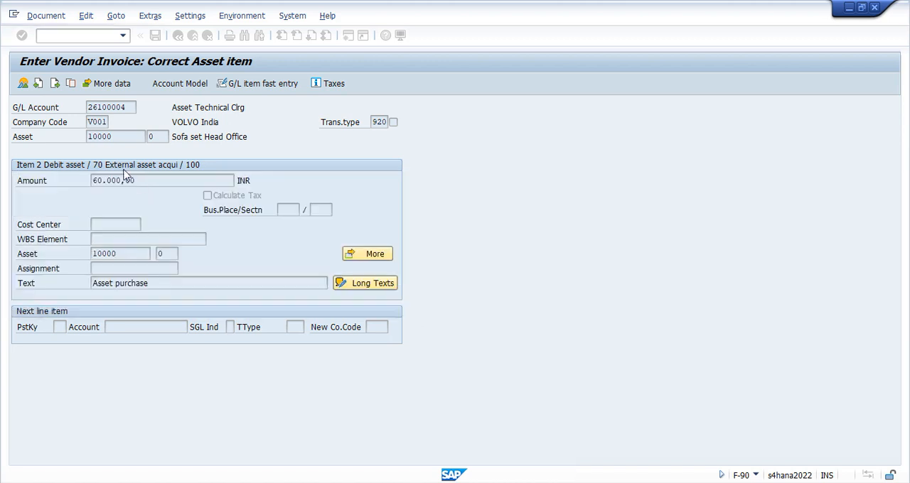
Simulate the vendor invoice in the general ledger and examine the Segment message in the document splitting expert mode
left_click(47, 15)
left_click(62, 77)
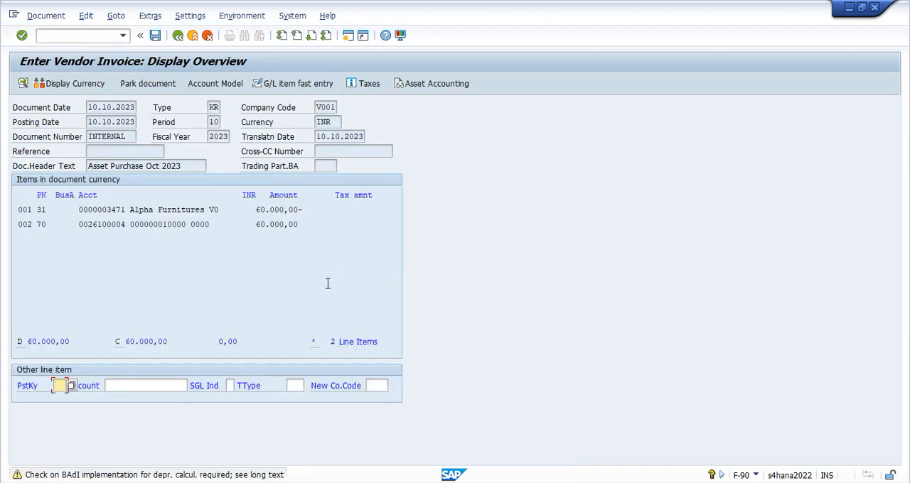
key("Return")
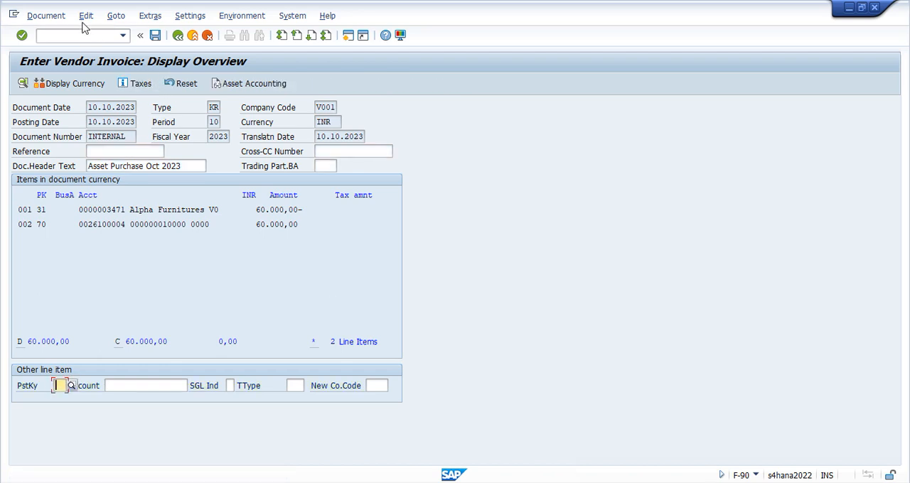
left_click(45, 16)
left_click(63, 91)
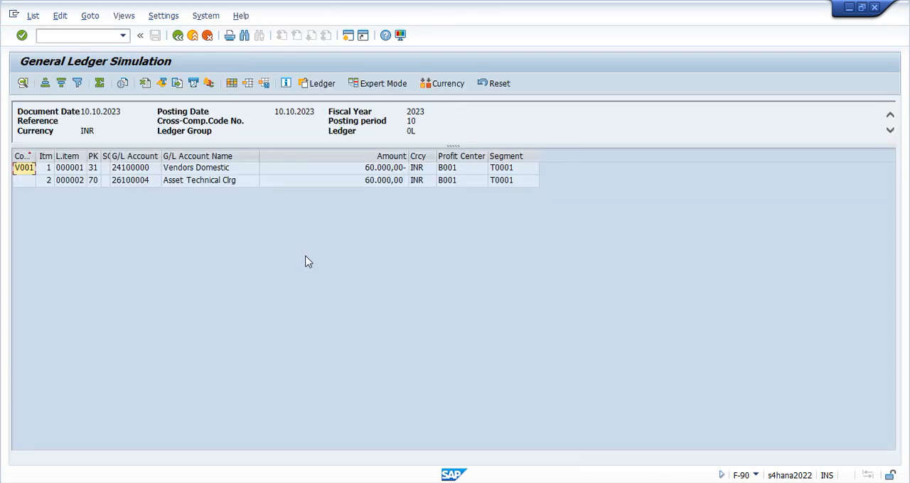
left_click(396, 89)
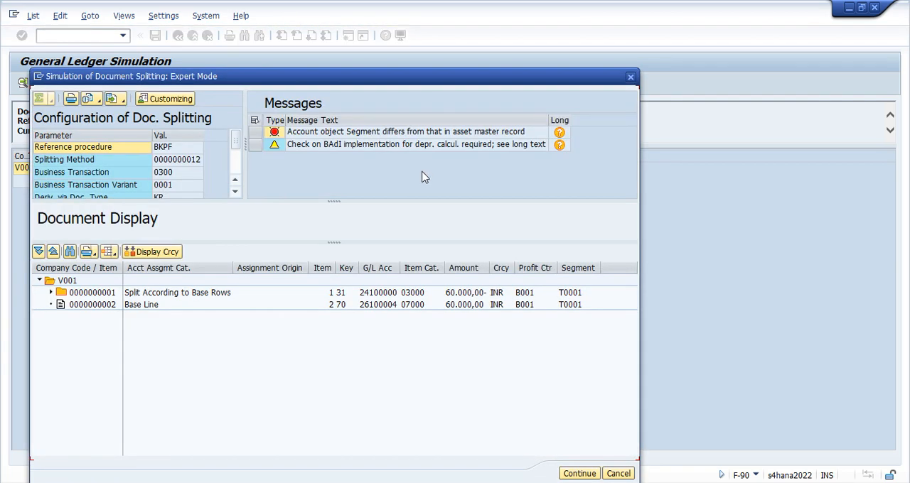
left_click(384, 134)
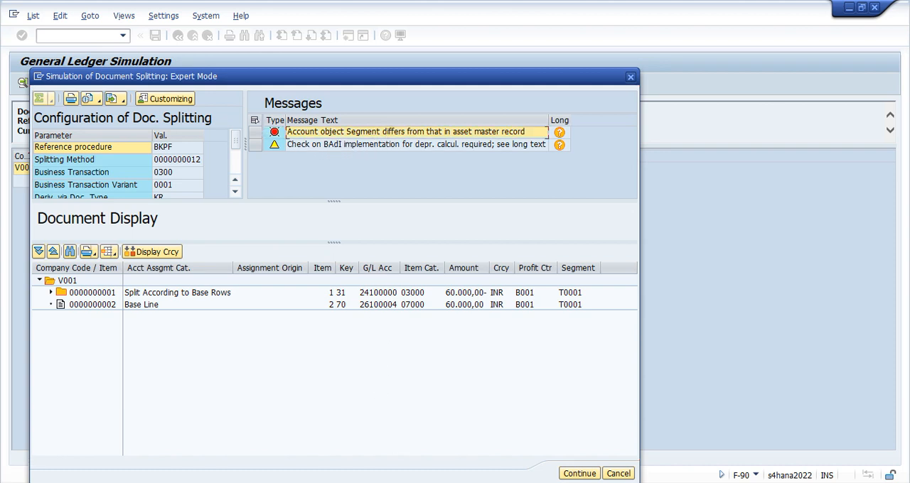
Switch to the other SAP session, start transaction OBC4 and open the field status groups of variant VOLV
left_click(475, 482)
left_click(504, 460)
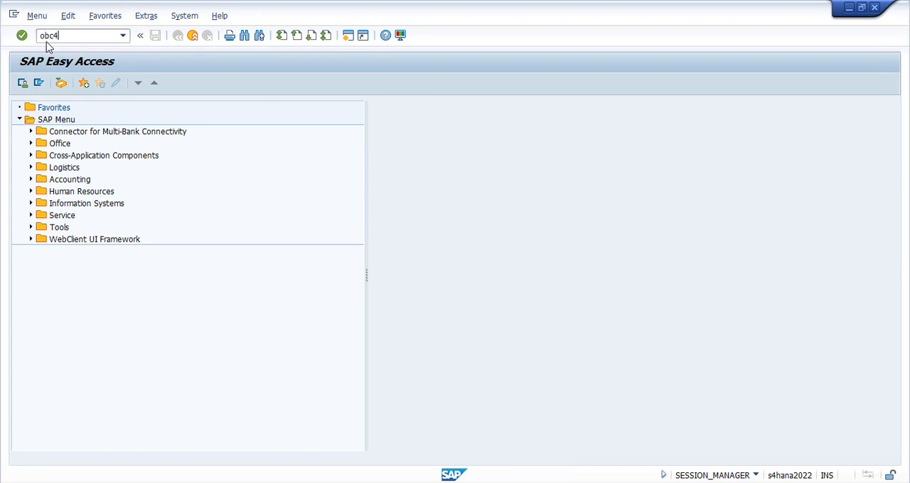
key("Return")
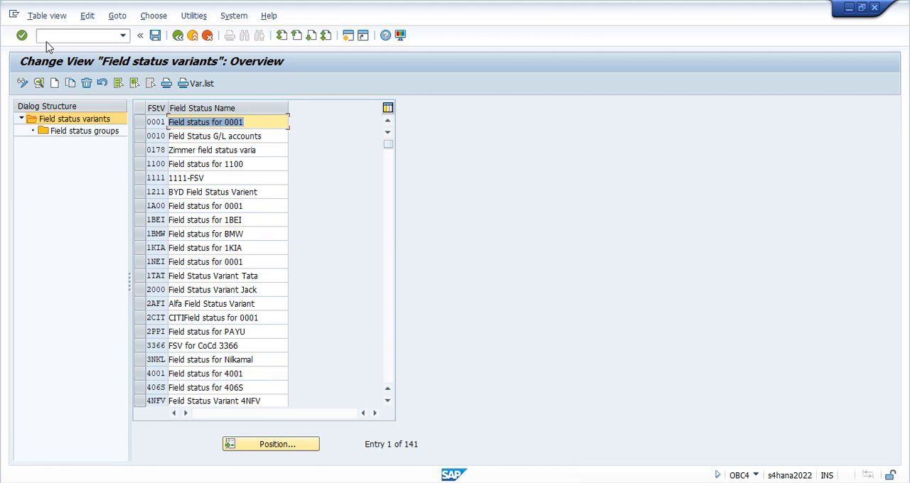
left_click(311, 447)
type("volv")
key("Return")
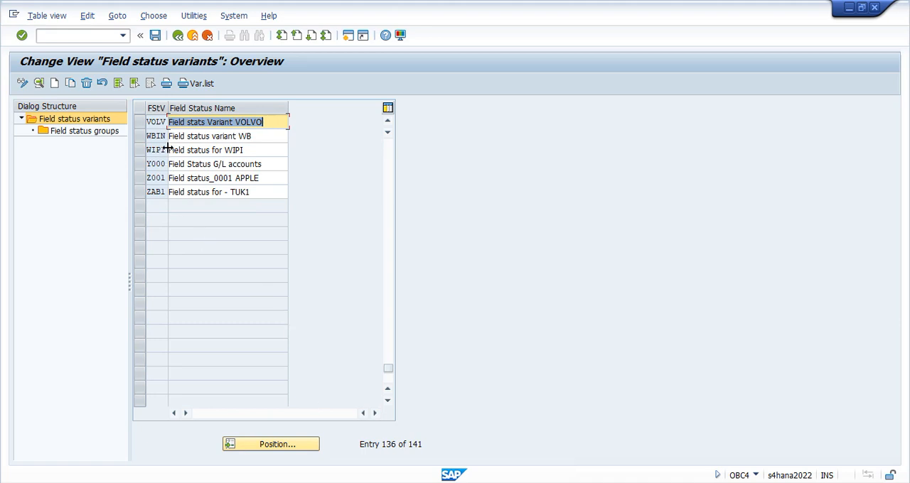
left_click(139, 122)
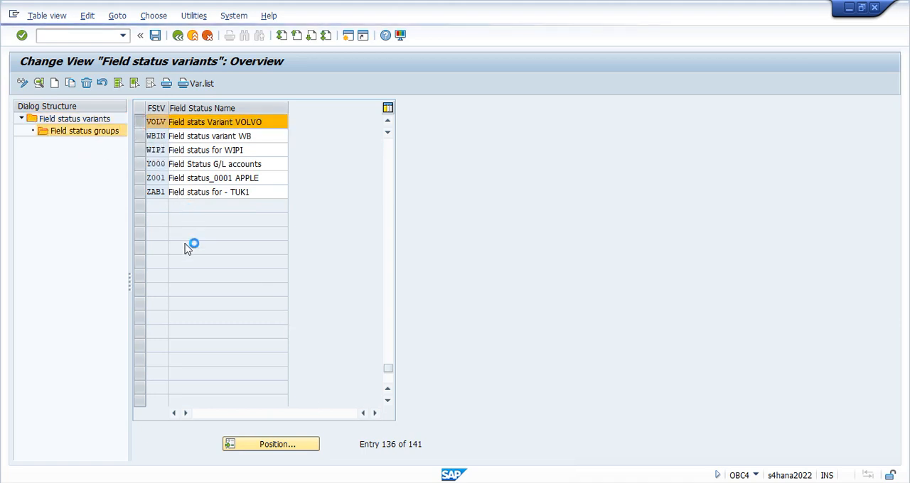
Set Segment to optional entry in group G007's Additional account assignments and save it under the proposed customizing request
left_click(137, 237)
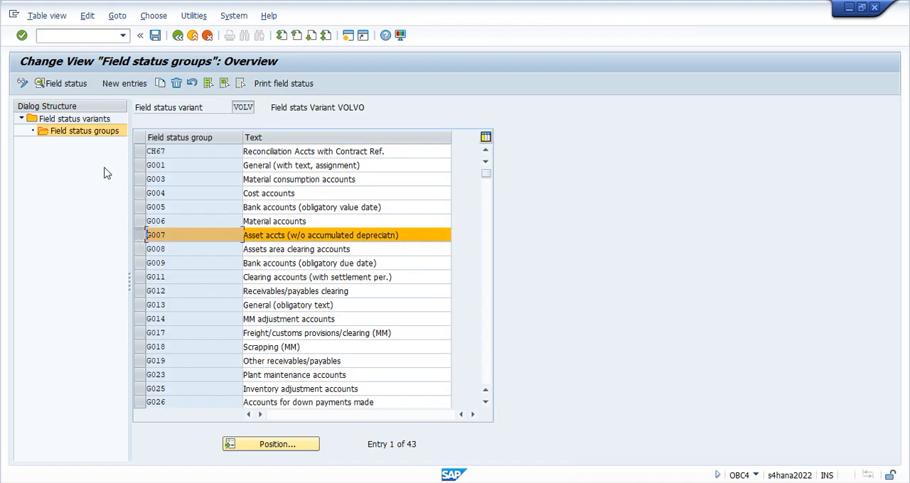
left_click(62, 83)
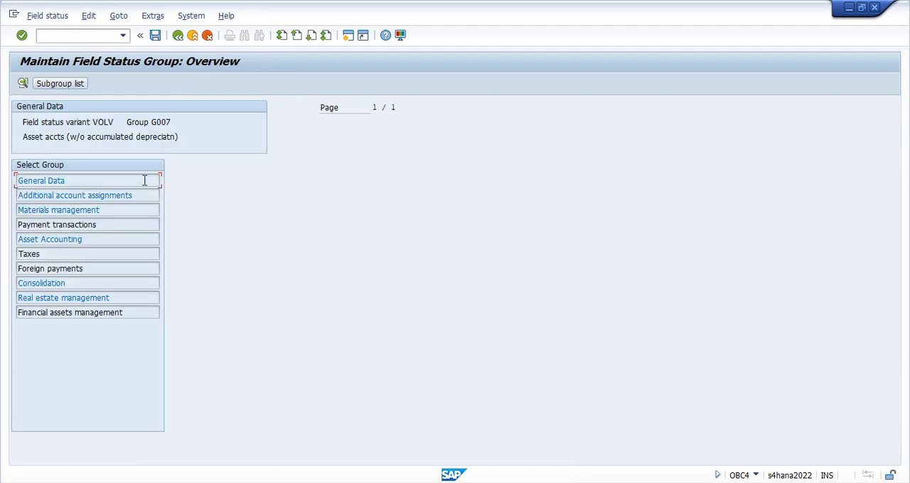
double_click(76, 196)
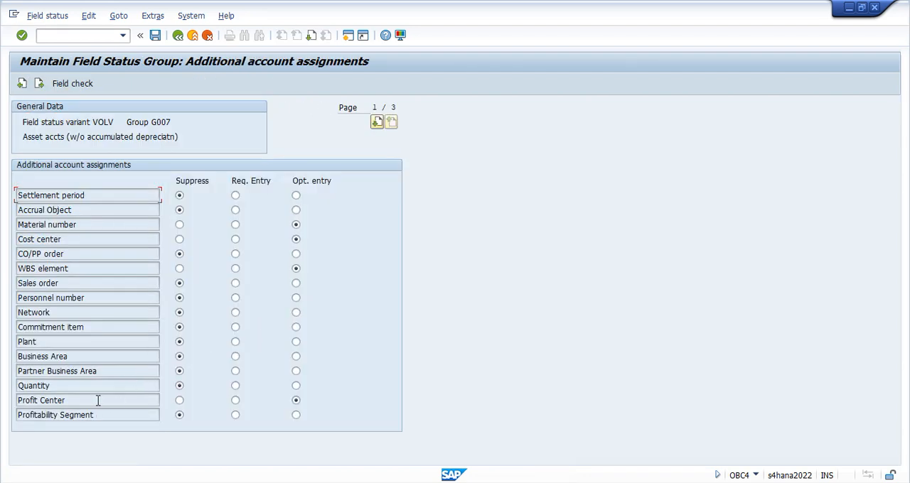
key("Page_Down")
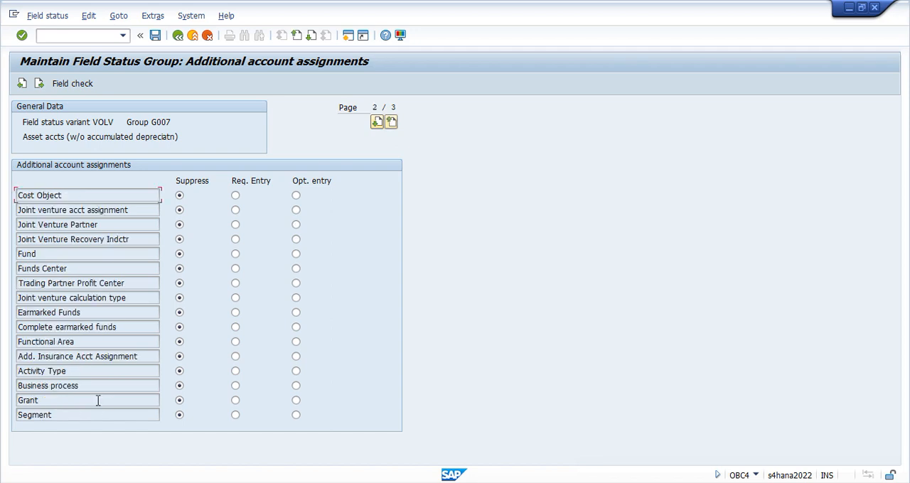
left_click(295, 415)
left_click(155, 35)
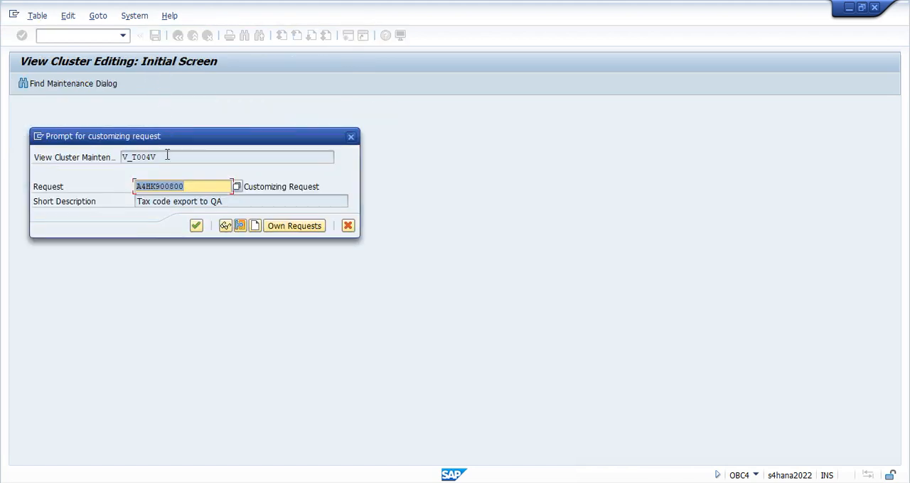
left_click(196, 226)
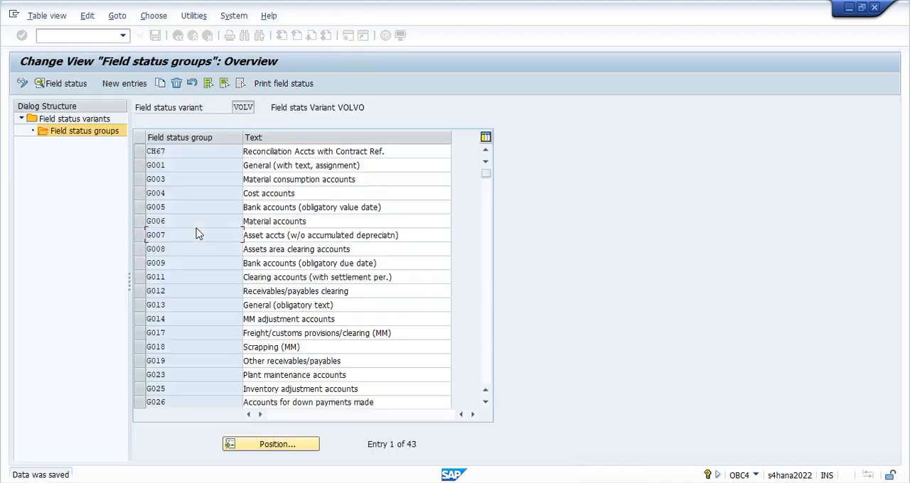
Switch back to the F-90 session, rerun the general ledger simulation and examine the document splitting messages in expert mode
key("alt+Tab")
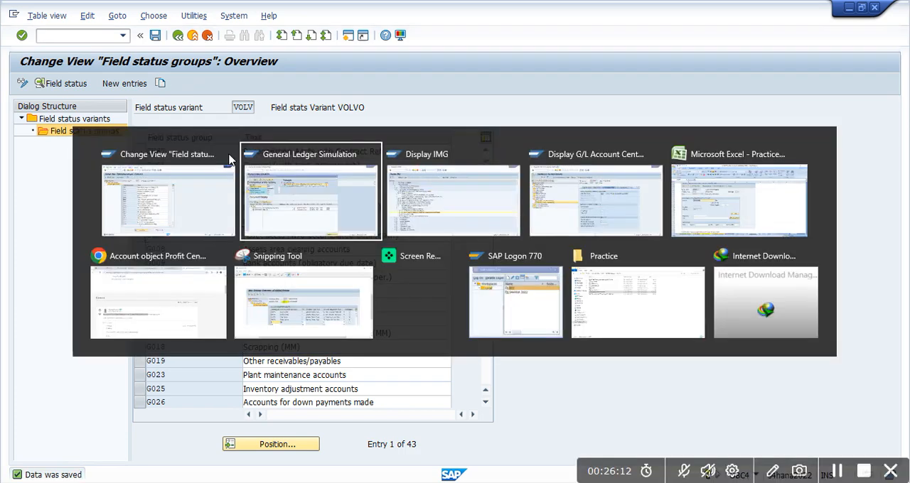
left_click(629, 78)
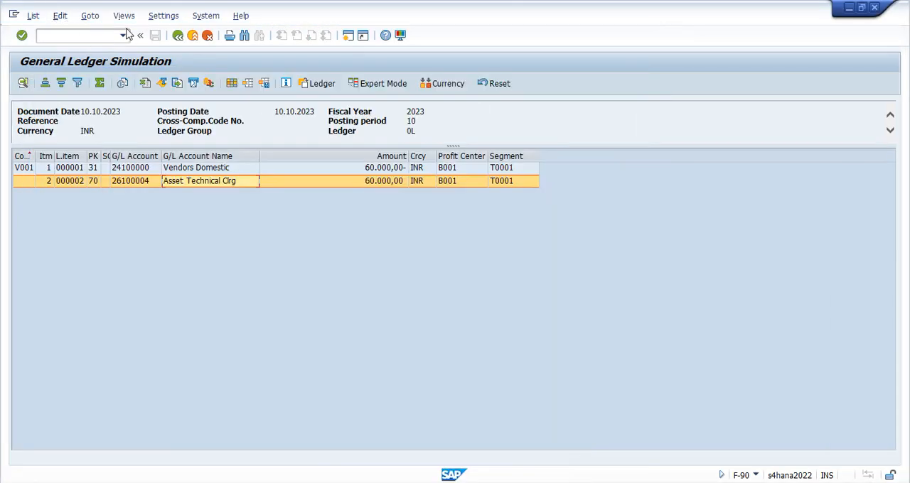
left_click(177, 35)
left_click(37, 16)
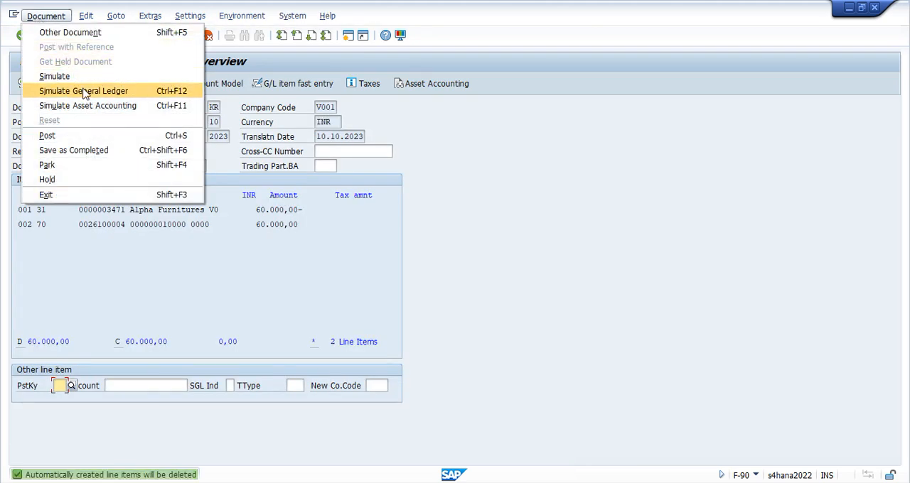
left_click(78, 91)
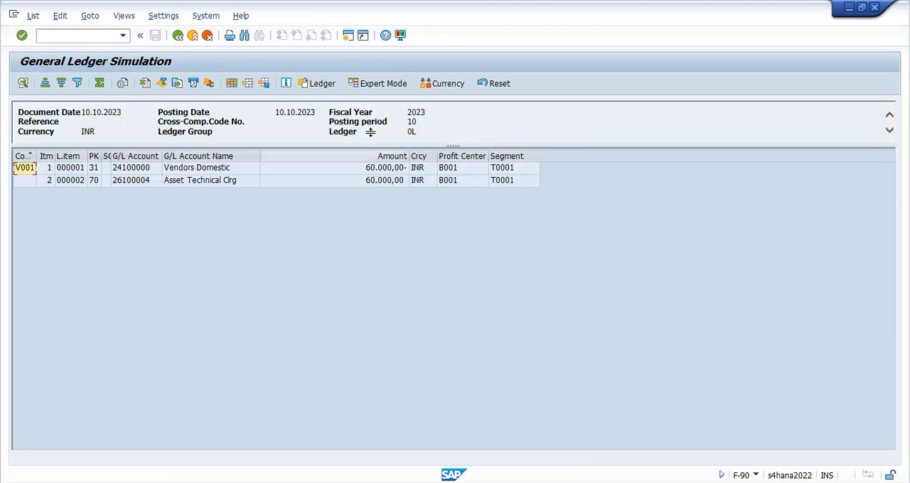
left_click(369, 86)
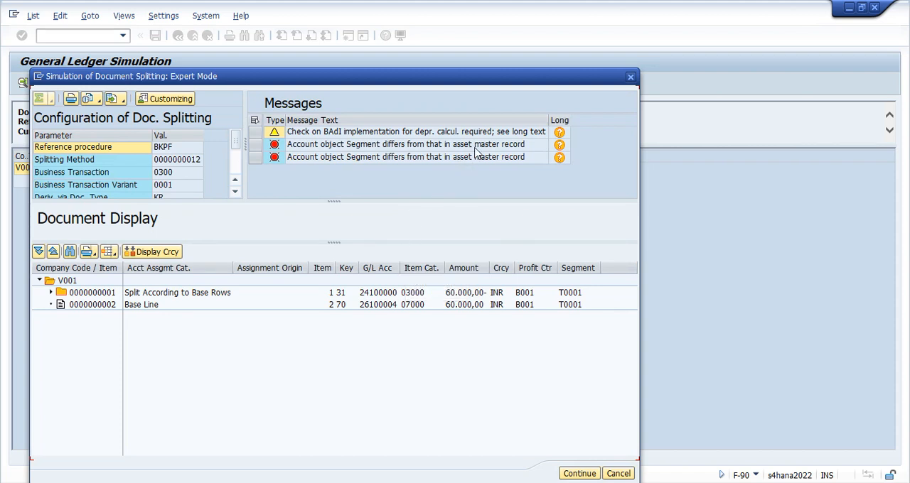
left_click(629, 76)
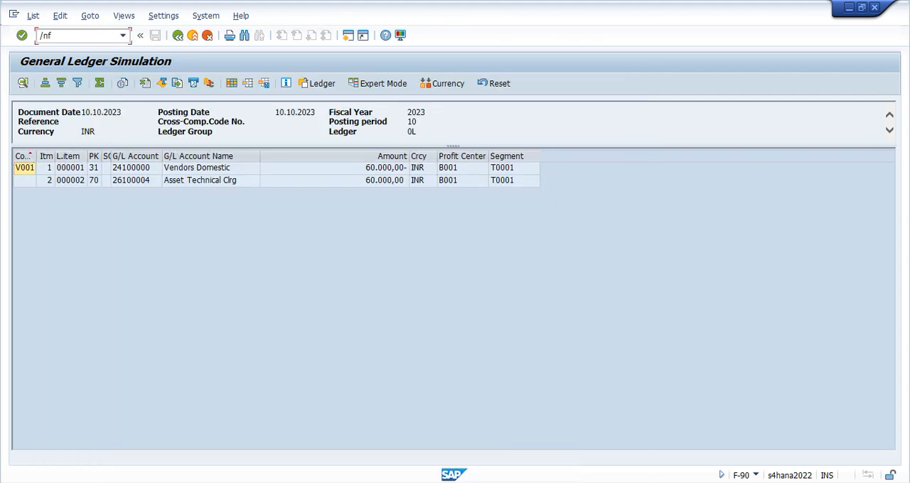
Restart F-90 with document and posting dates 10.10.2023, header text "Asset Purchase Oct 2023", and a posting key 31 line for vendor Alpha Furnitures
key("Return")
key("space")
key("Down")
key("Tab")
key("Tab")
key("Tab")
key("space")
key("Down")
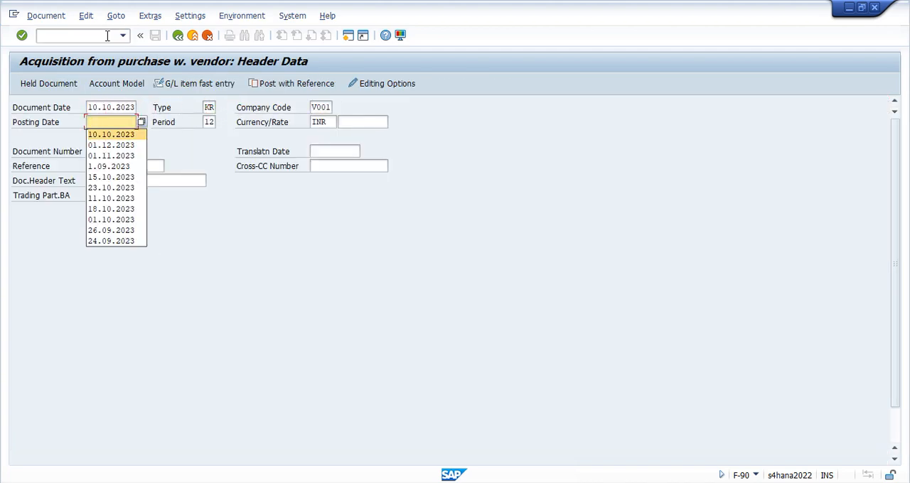
key("Tab")
key("Tab")
key("Tab")
key("Tab")
key("Tab")
key("Tab")
key("Tab")
key("Tab")
key("space")
key("Down")
Set the vendor item's amount to 60.000,00 INR and add an item with posting key 70 for asset 10000
key("Tab")
key("Tab")
key("Tab")
key("space")
key("Down")
key("Tab")
key("Return")
key("Return")
key("space")
key("Down")
key("Tab")
key("Tab")
key("Tab")
key("Tab")
key("Tab")
key("Tab")
key("Tab")
key("Tab")
key("Tab")
key("Tab")
key("Tab")
key("Tab")
key("Tab")
key("Tab")
key("Tab")
key("Tab")
key("Tab")
key("Tab")
key("Tab")
key("Tab")
key("shift+Tab")
key("shift+Tab")
key("space")
key("Down")
key("Tab")
key("Tab")
key("space")
key("Down")
key("Tab")
key("space")
key("Down")
key("Tab")
key("Tab")
key("space")
key("Down")
key("Return")
key("Return")
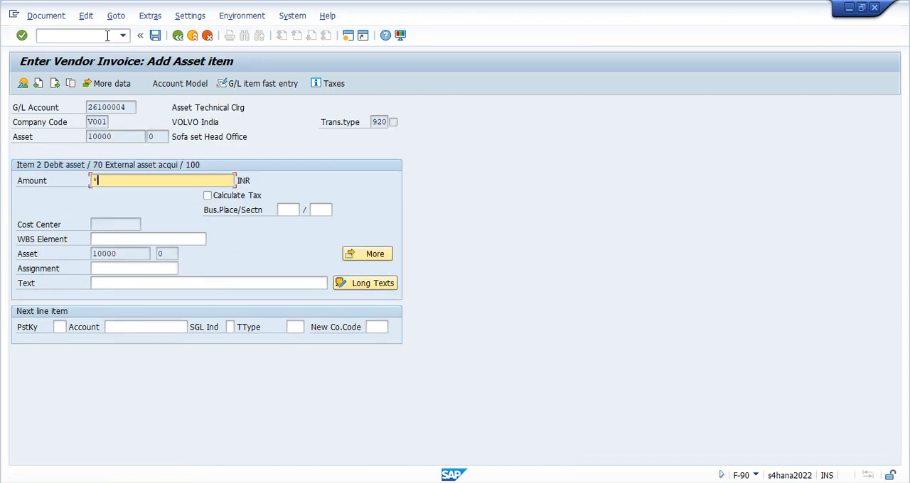
Copy the 60.000,00 amount and the text "Asset purchase" into the asset item and check the profit center and segment in its coding block
left_click(156, 285)
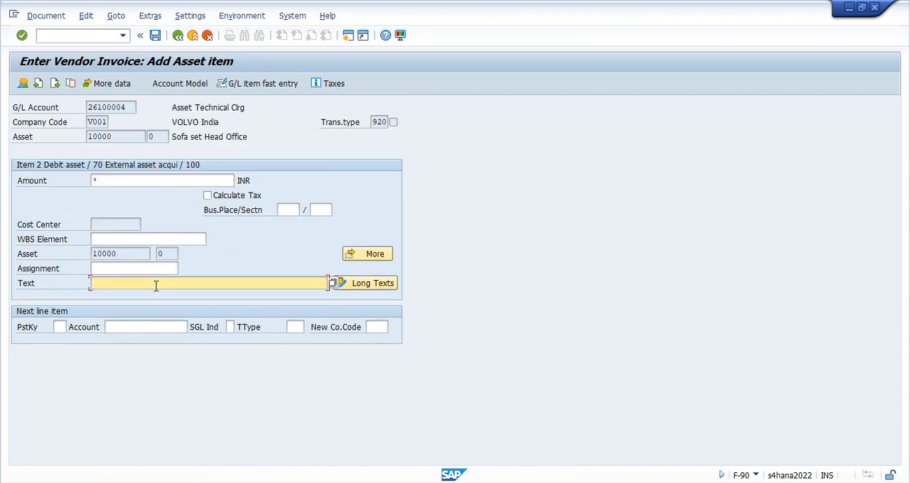
type("+")
key("Return")
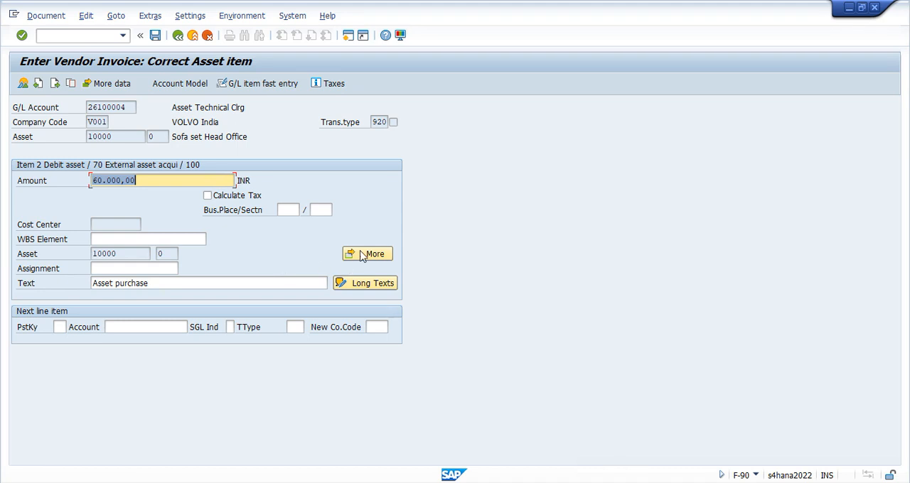
left_click(371, 255)
left_click_drag(120, 245, 80, 231)
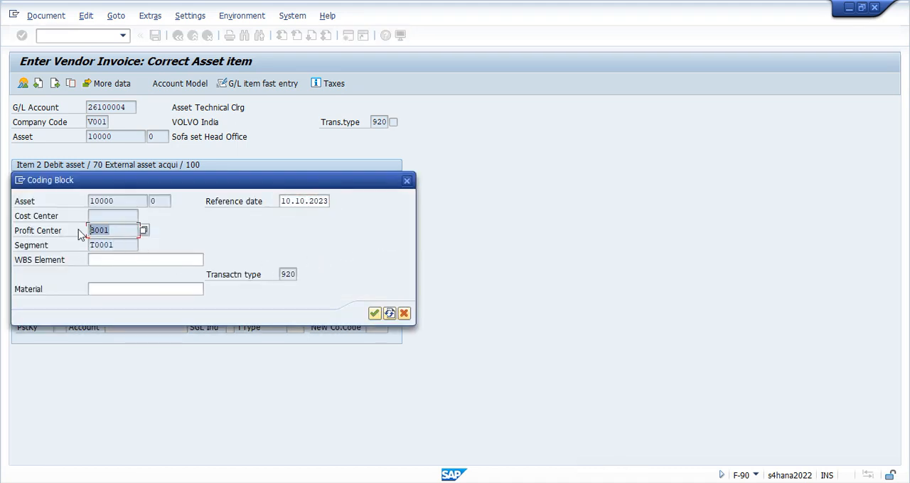
left_click(375, 313)
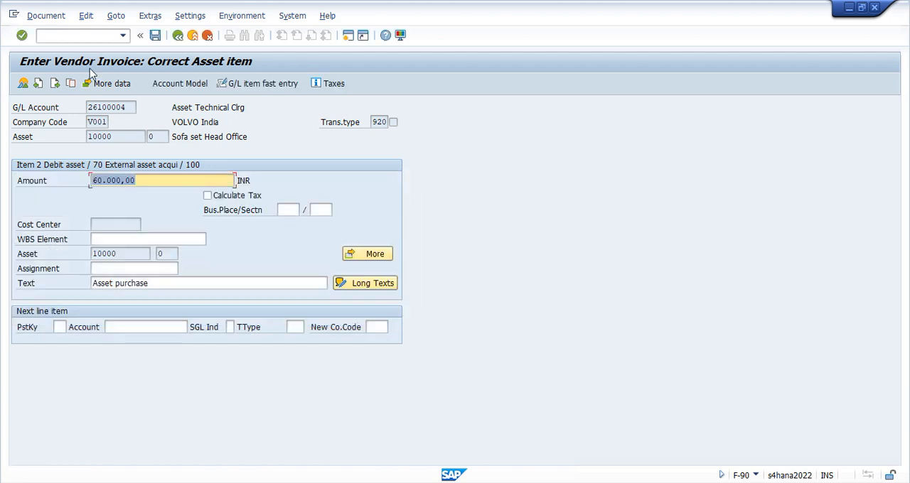
Simulate the re-entered invoice in the general ledger and examine its document splitting configuration and messages in expert mode
left_click(44, 15)
left_click(61, 80)
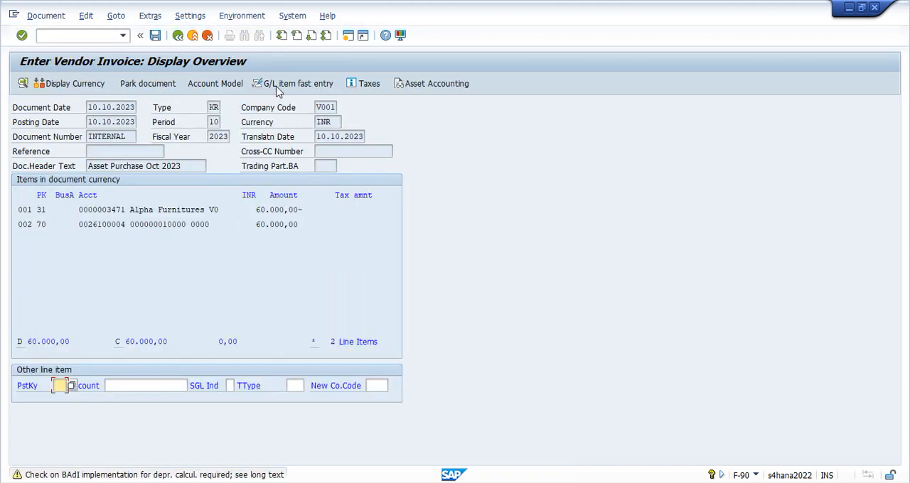
left_click(61, 17)
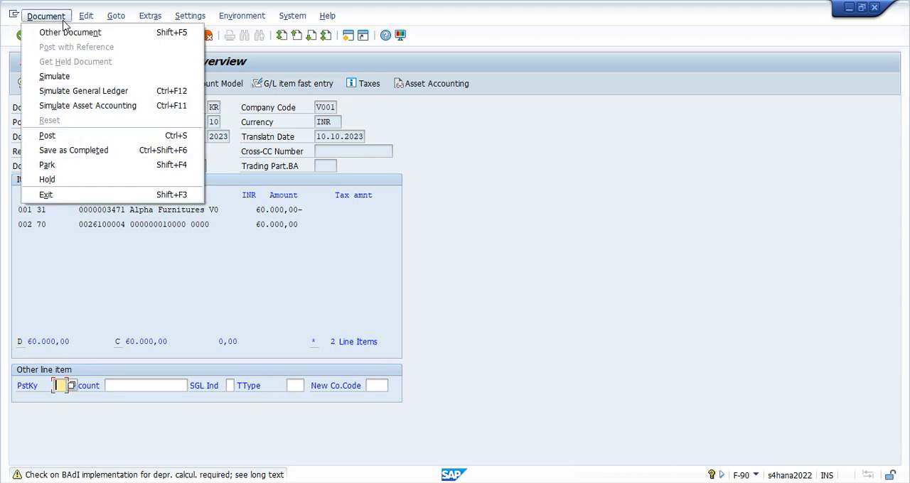
left_click(77, 91)
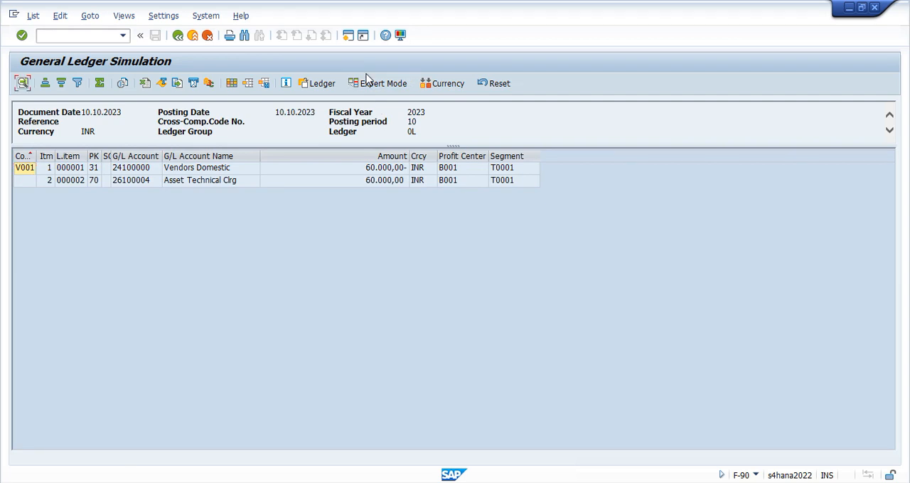
left_click(380, 84)
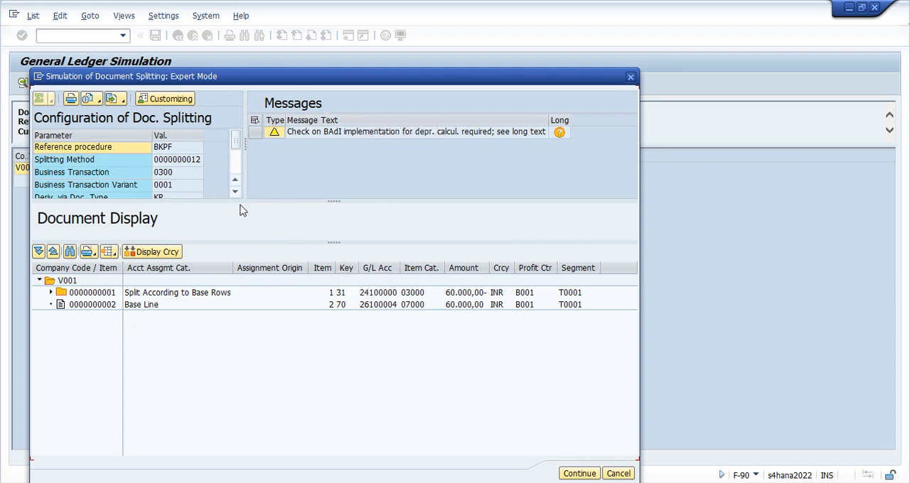
left_click_drag(339, 206, 339, 253)
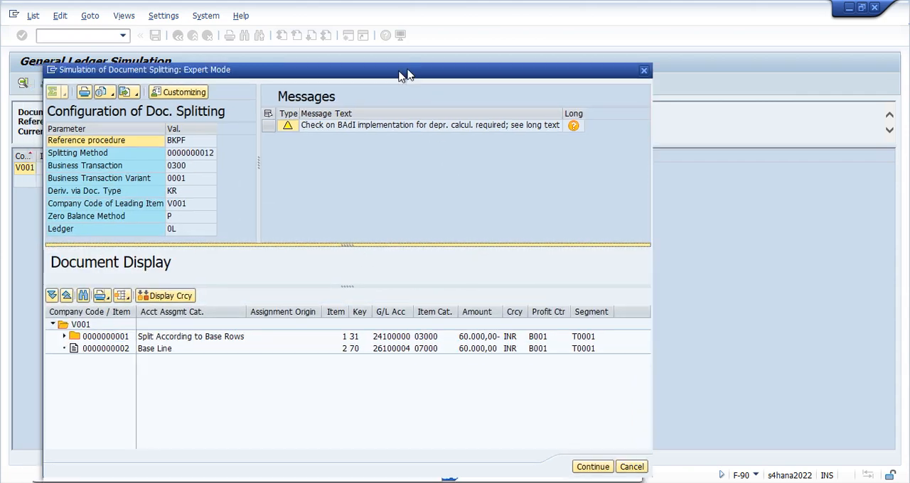
left_click_drag(402, 76, 461, 55)
key("Return")
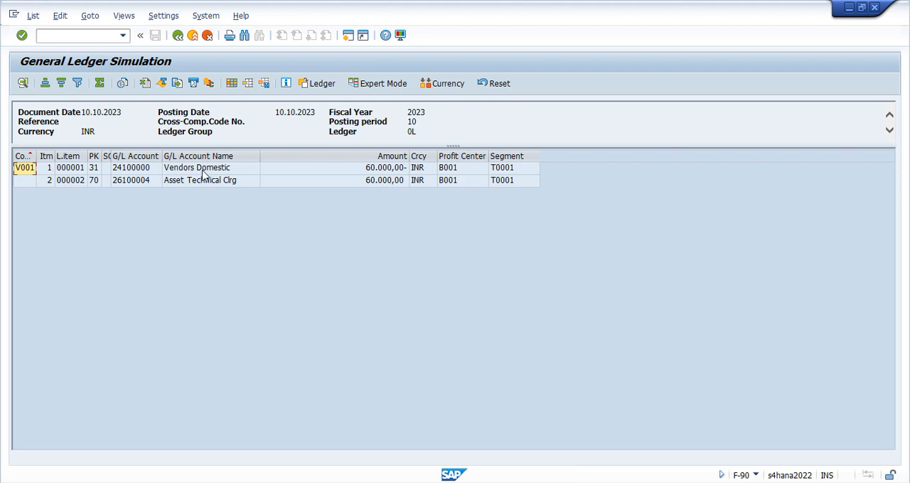
Review the vendor and asset lines in the leading ledger simulation and return to compare them in the document overview
left_click(204, 170)
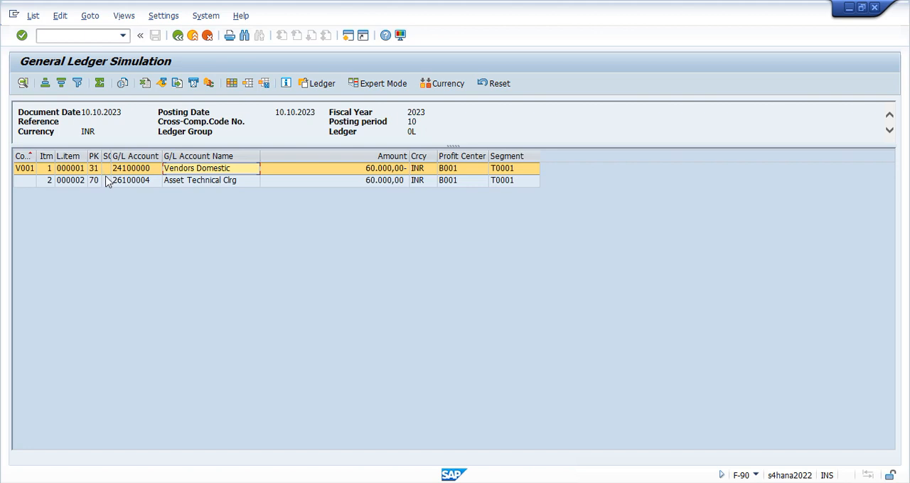
left_click(202, 184)
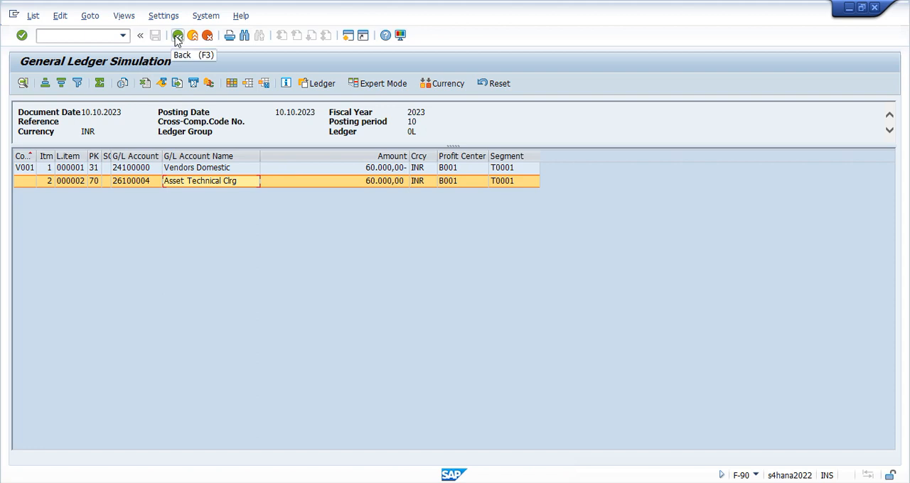
left_click(177, 35)
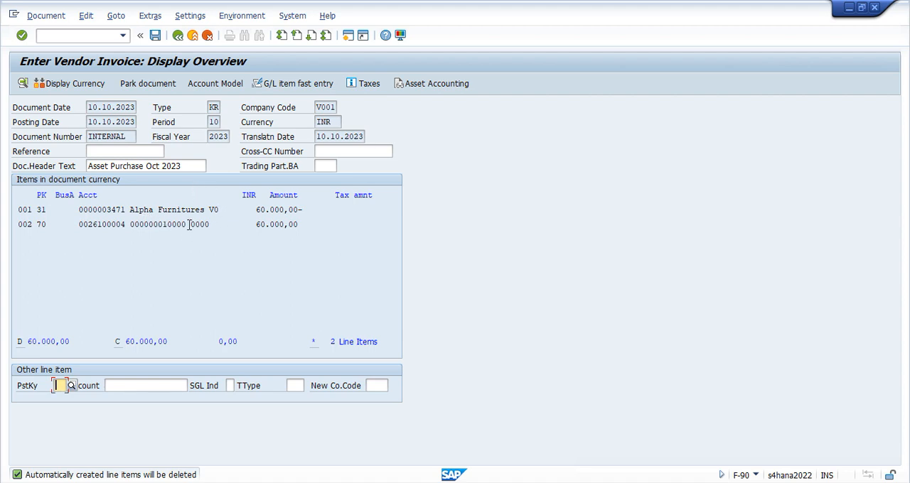
left_click_drag(141, 210, 193, 210)
left_click(195, 242)
left_click_drag(135, 222, 169, 222)
Simulate the general ledger posting for ledger V1, review its vendor and asset clearing lines, and return to the overview
left_click(45, 15)
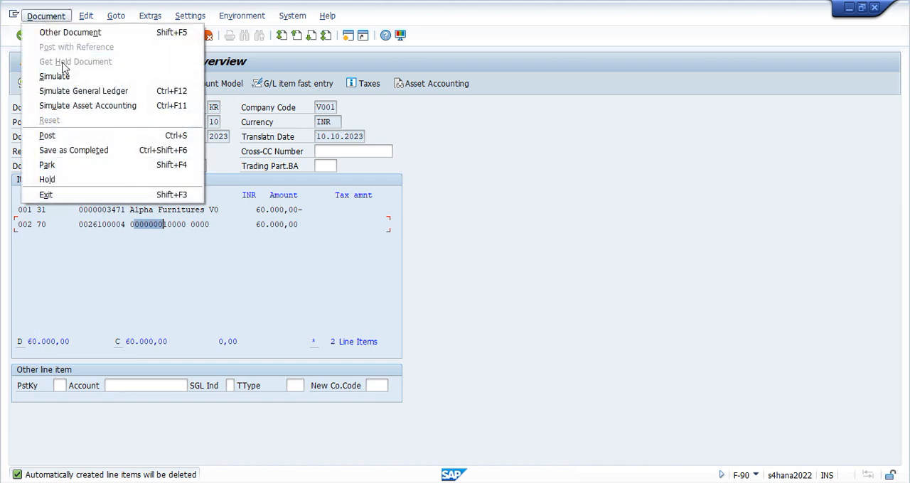
left_click(74, 90)
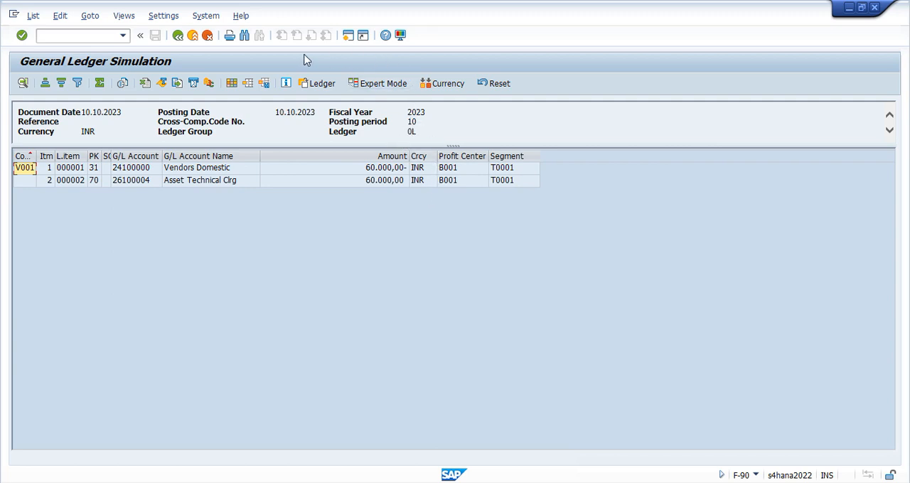
left_click(317, 86)
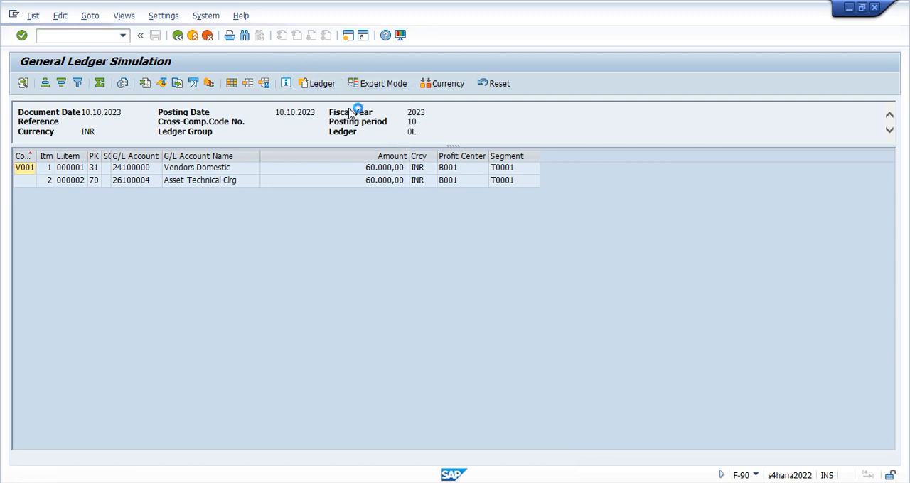
left_click(147, 188)
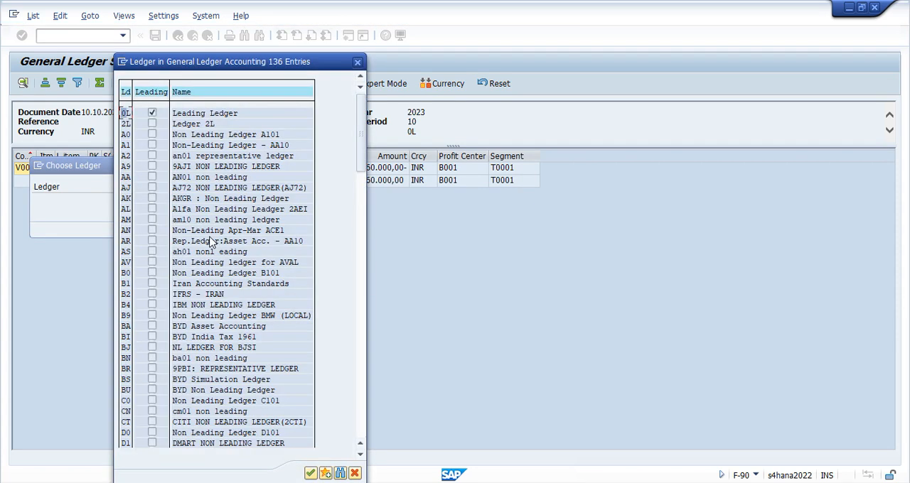
left_click(357, 62)
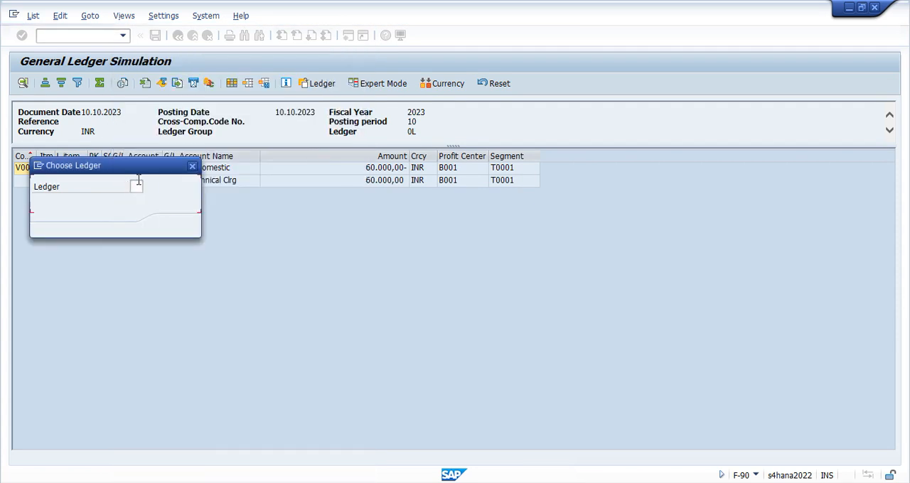
type("v1")
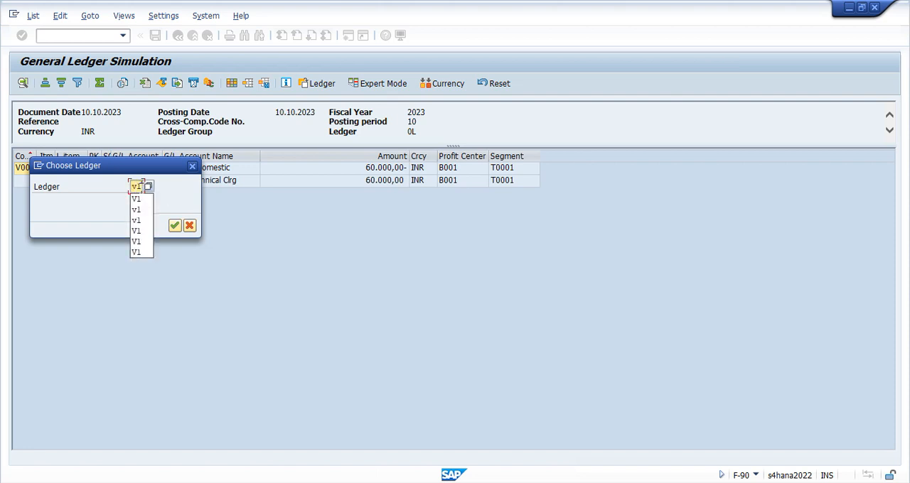
key("Return")
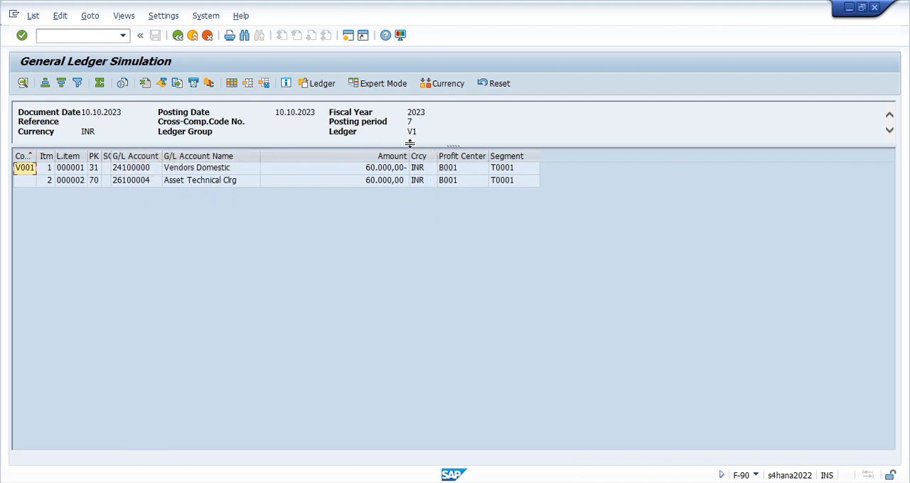
left_click(221, 170)
left_click(209, 182)
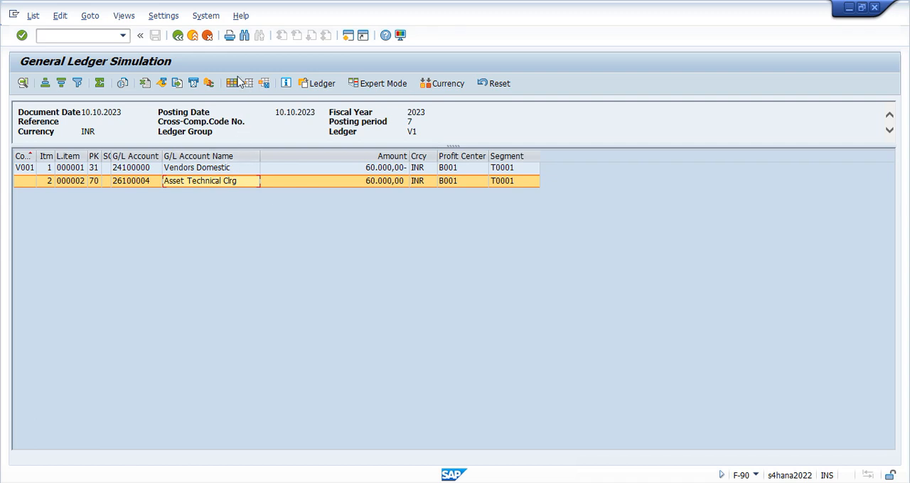
left_click(178, 35)
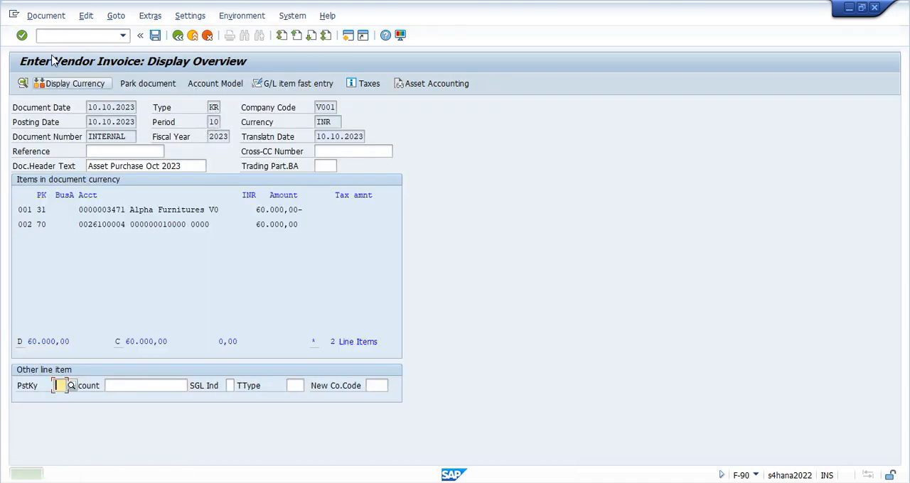
Simulate the vendor invoice in asset accounting, accepting the warning about the depreciation calculation
left_click(46, 15)
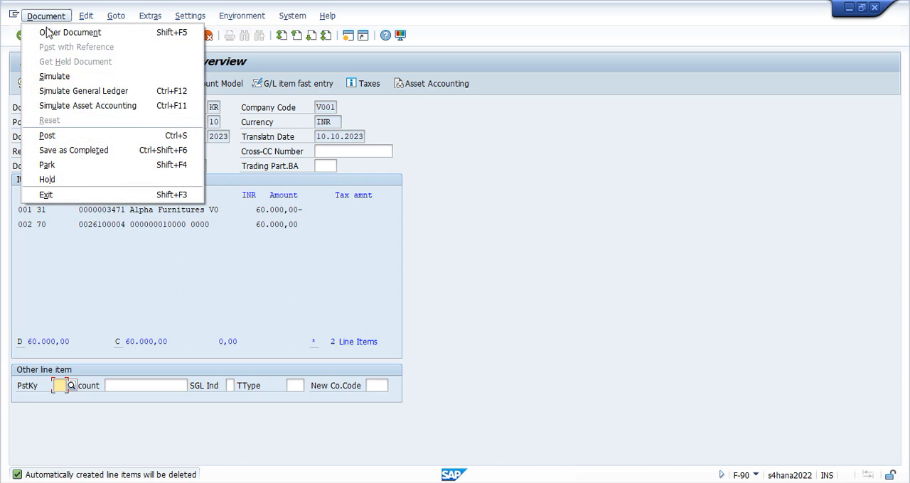
left_click(87, 107)
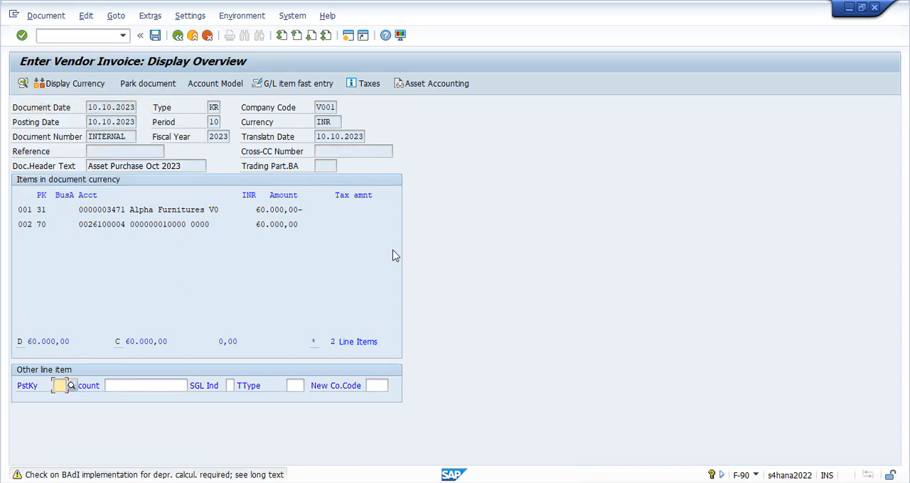
key("Return")
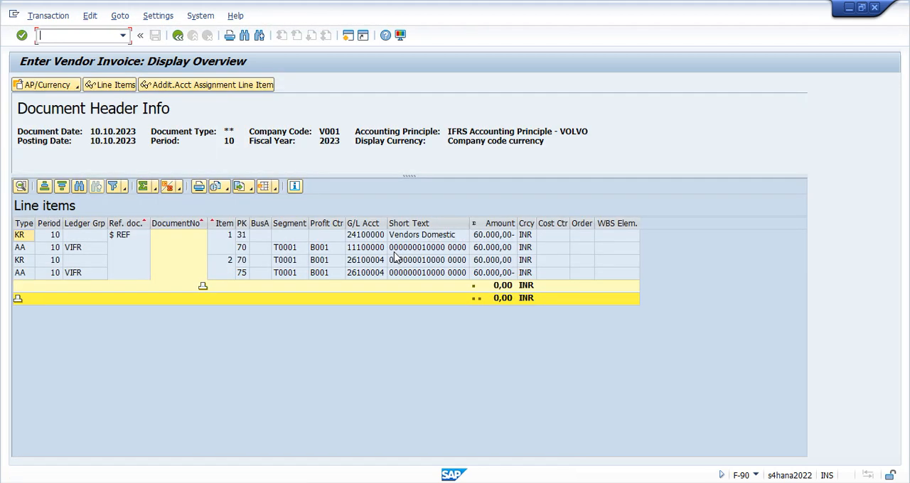
Remove the total from the Amount column of the simulated asset accounting line items
left_click(497, 223)
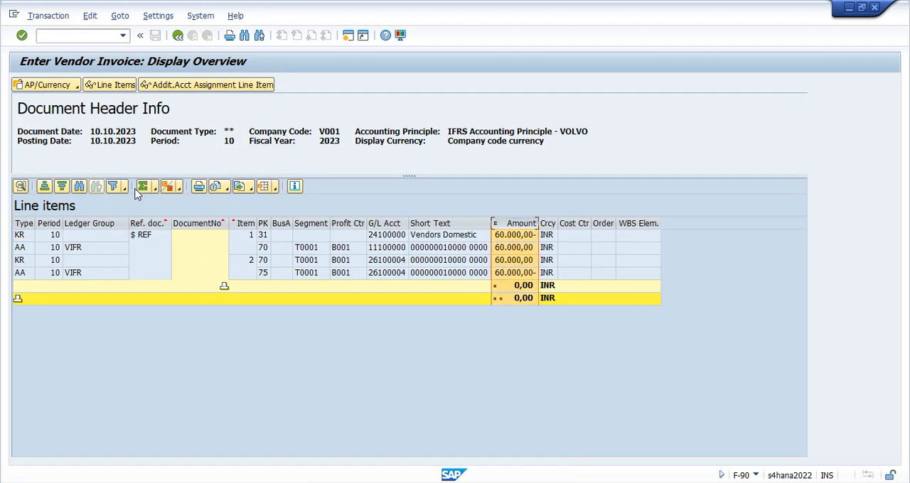
left_click(142, 187)
left_click(517, 223)
left_click(142, 186)
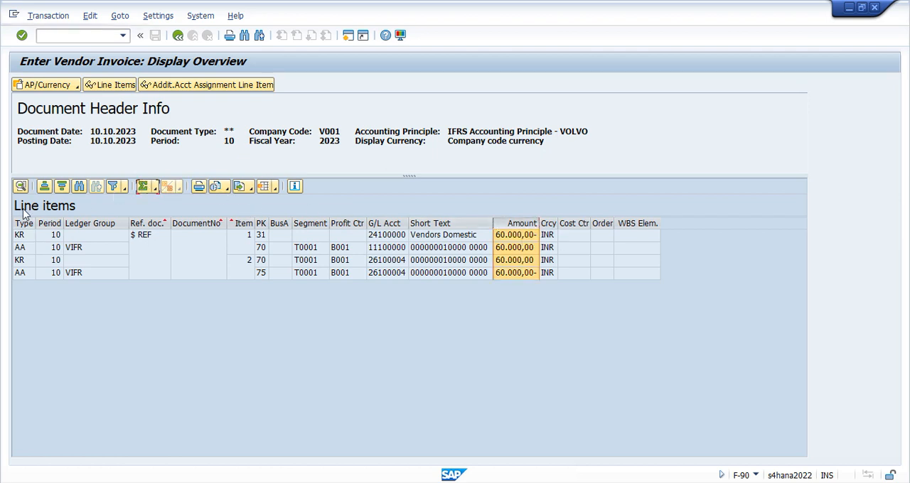
Subtotal the simulated asset accounting amounts by document type, compare the asset and clearing account lines, and return to the invoice overview
left_click(167, 186)
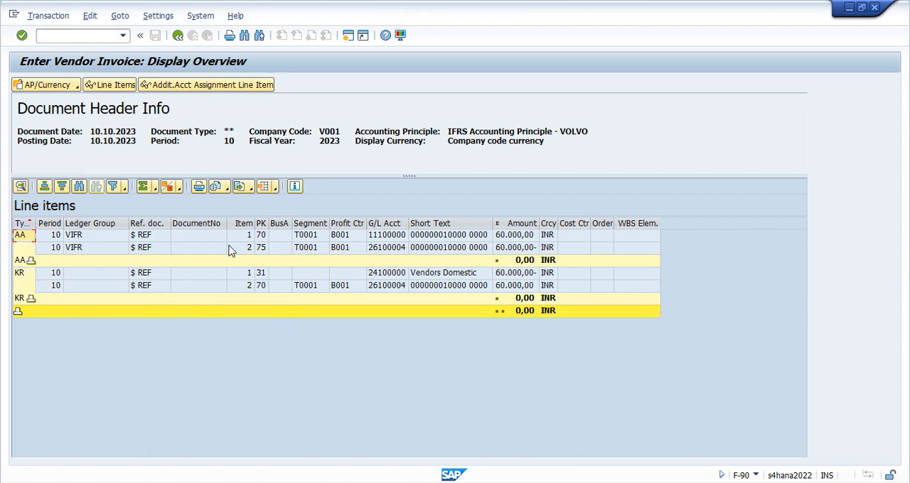
left_click(395, 238)
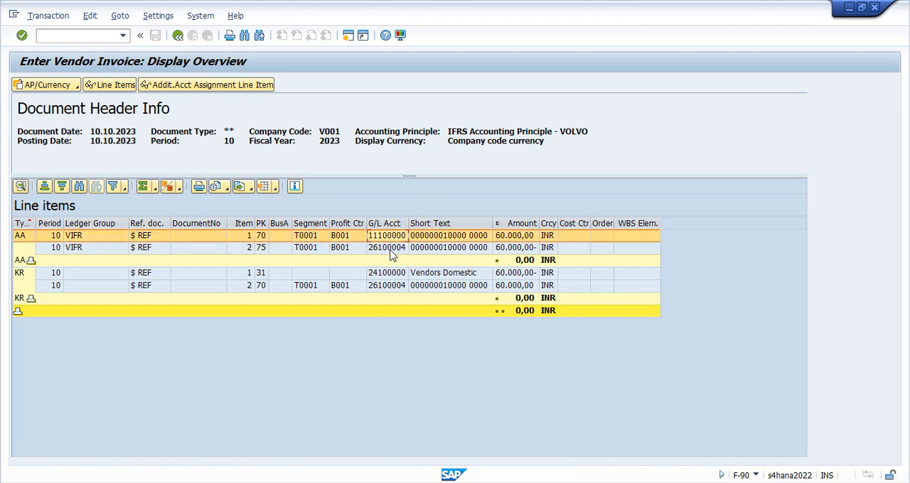
left_click(392, 249)
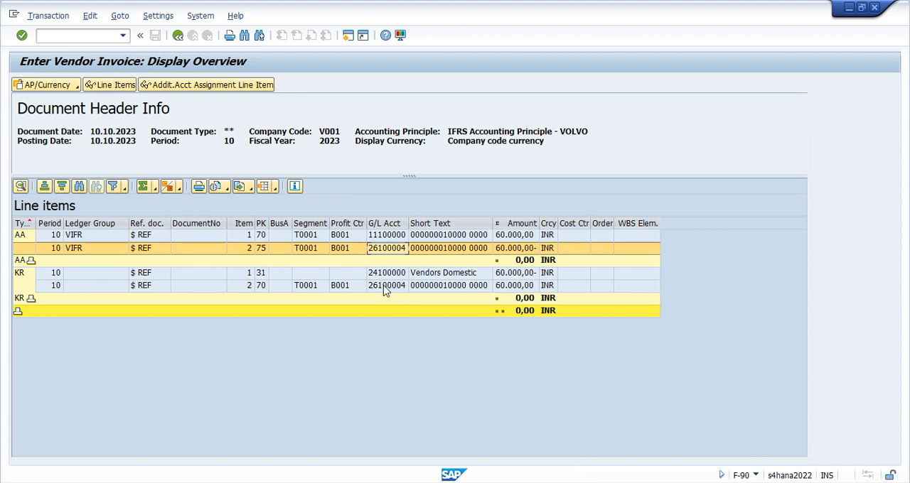
left_click(383, 285)
key("F3")
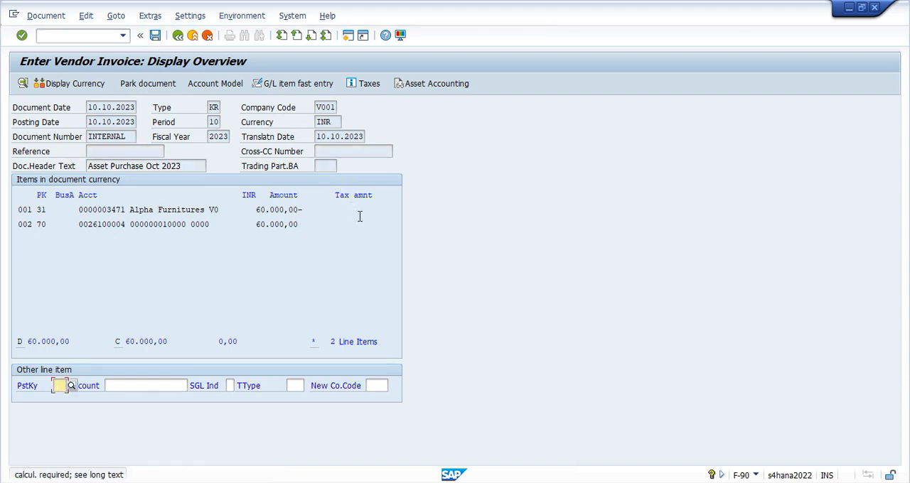
Post the vendor asset purchase invoice, accepting the depreciation calculation warning
key("Return")
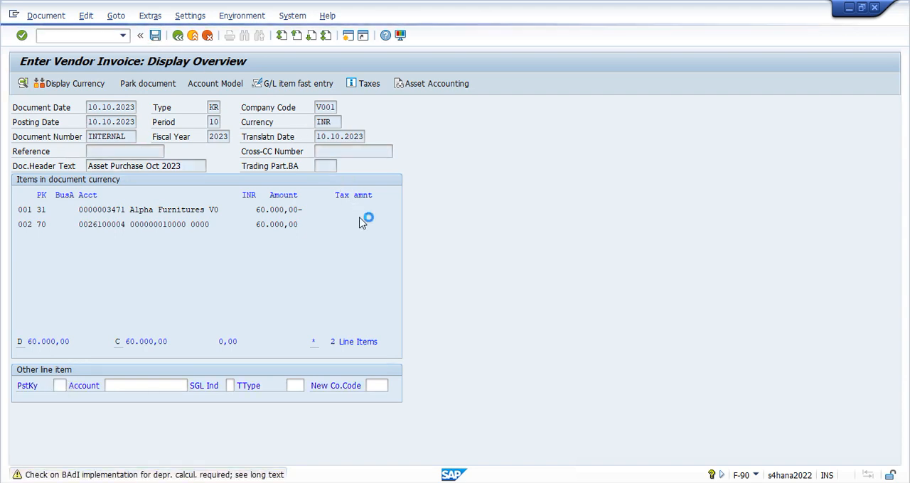
key("Return")
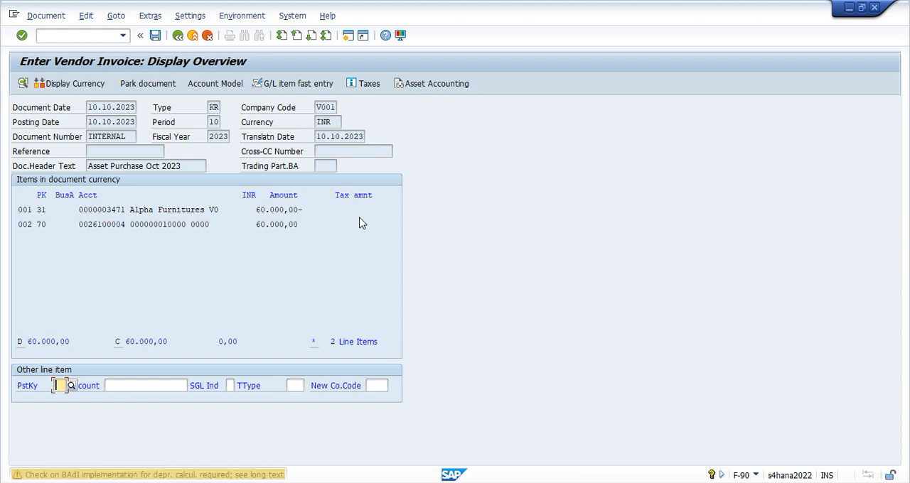
key("Return")
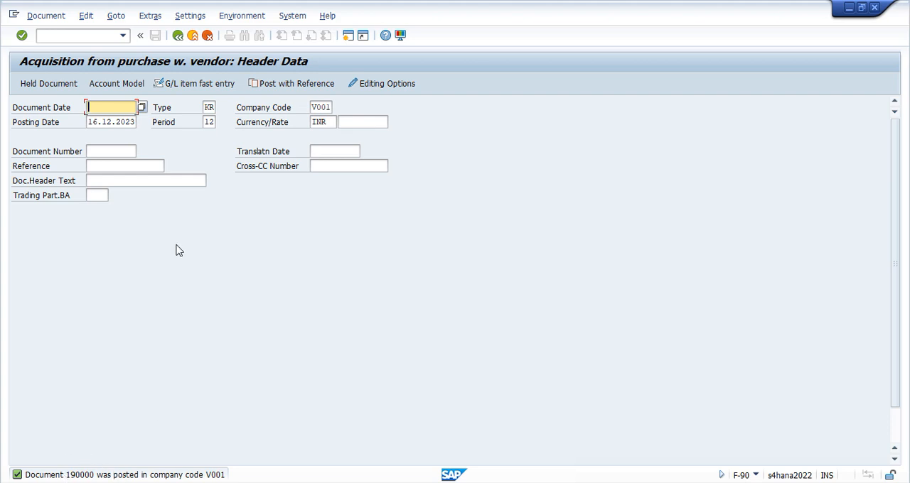
Display the document just posted and review its vendor line and Profit Center column in the general ledger view
left_click(46, 15)
left_click(59, 50)
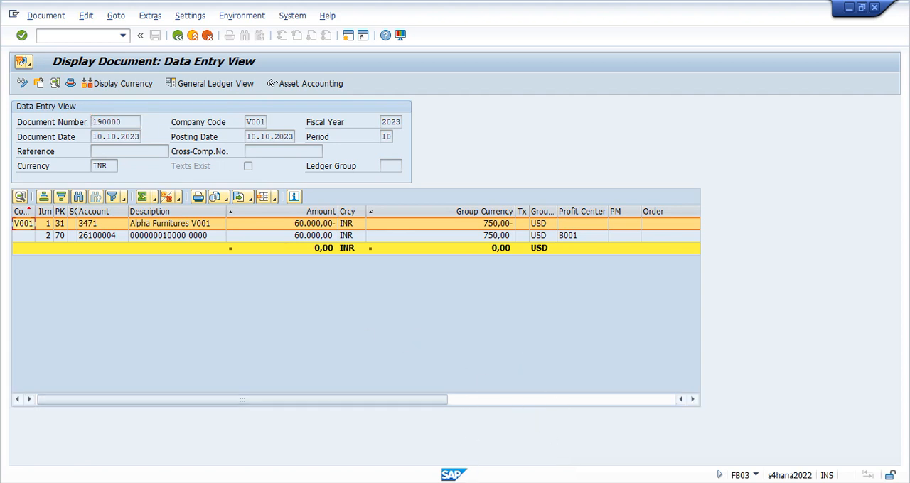
left_click(229, 86)
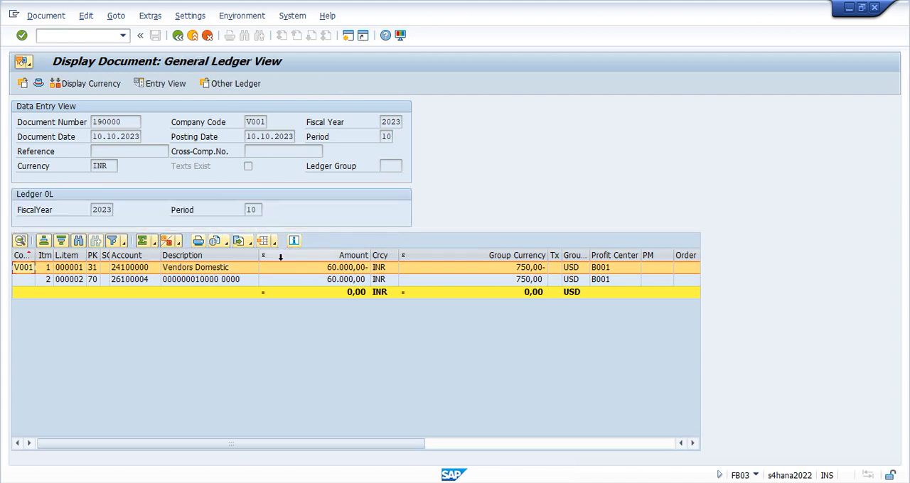
left_click(216, 270)
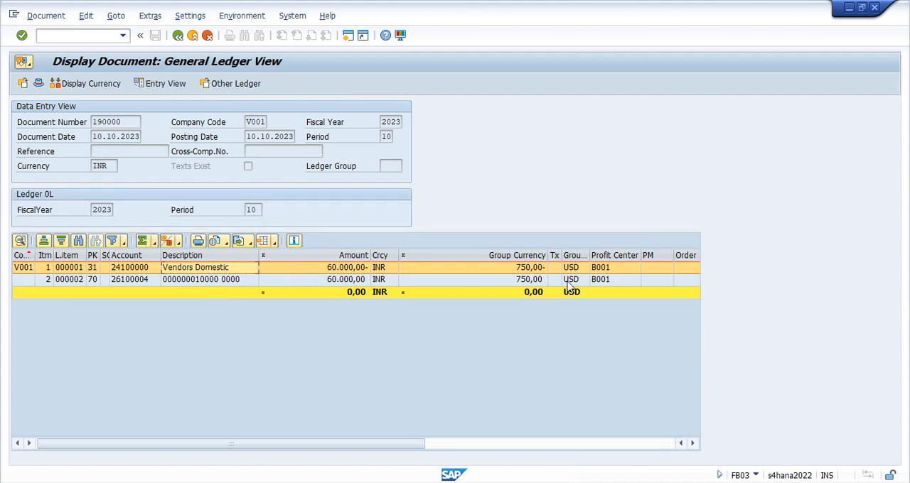
left_click(609, 257)
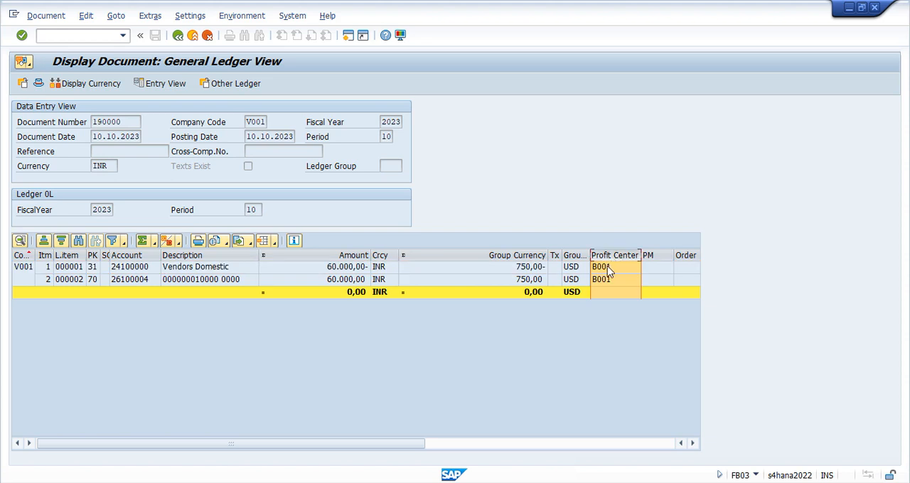
Review the posted document's general ledger view for ledger V1 and for ledger Z1, and leave the document display
left_click(236, 90)
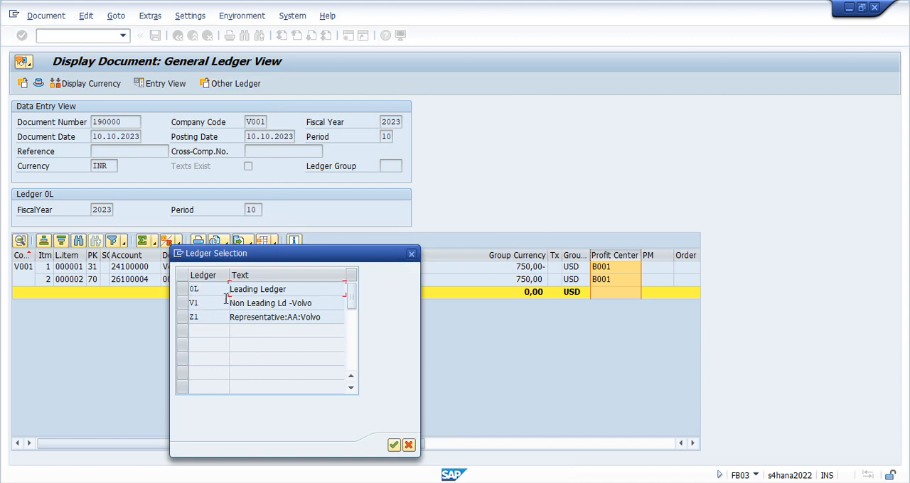
left_click(188, 303)
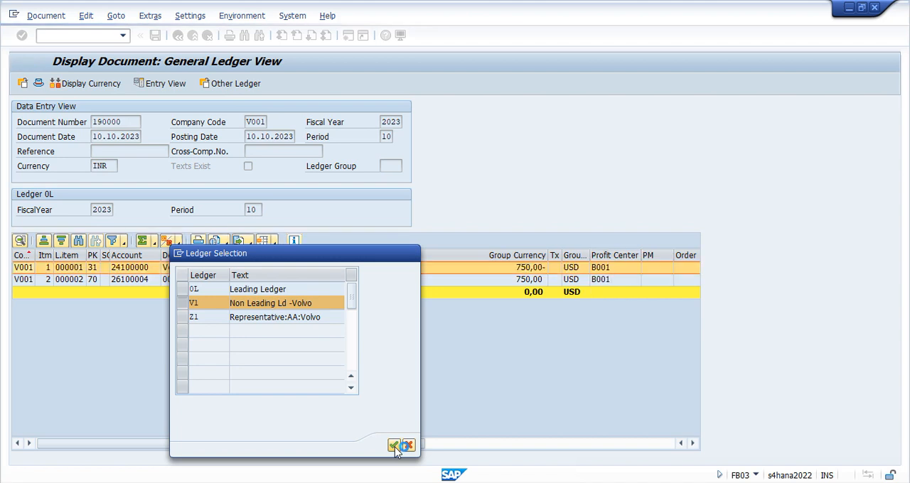
left_click(394, 445)
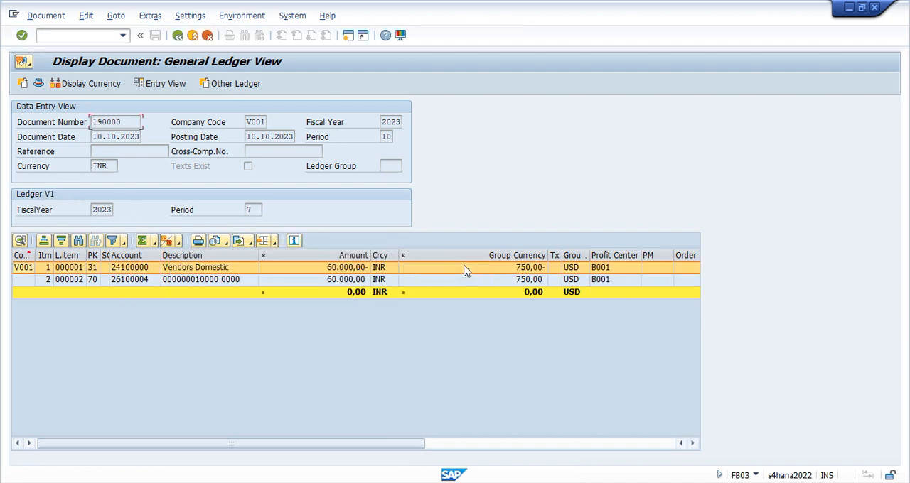
left_click(238, 86)
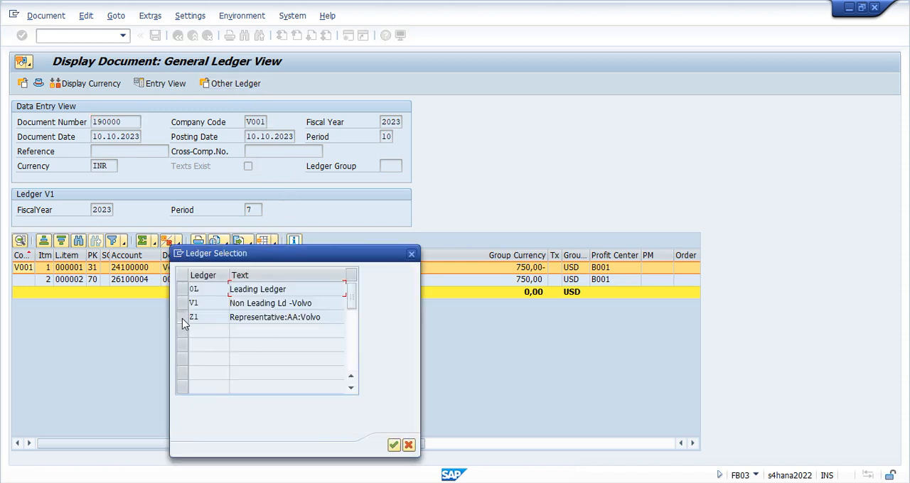
left_click(182, 317)
left_click(393, 446)
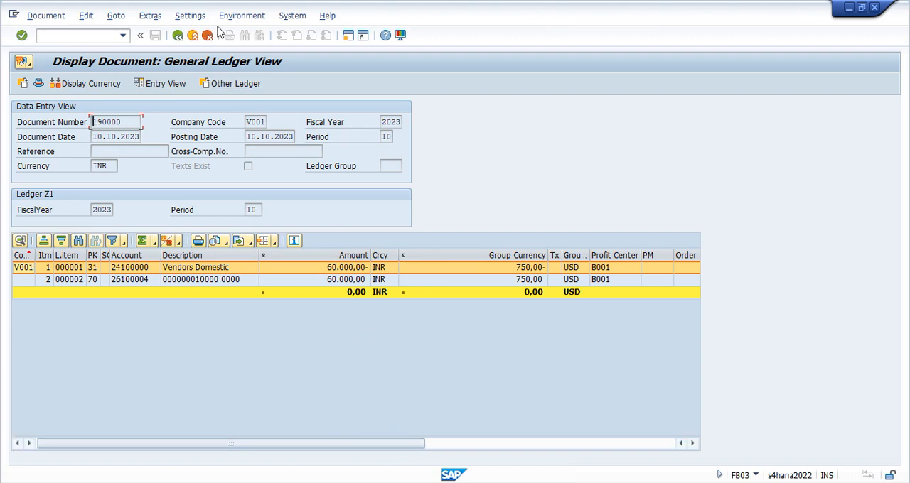
left_click(179, 35)
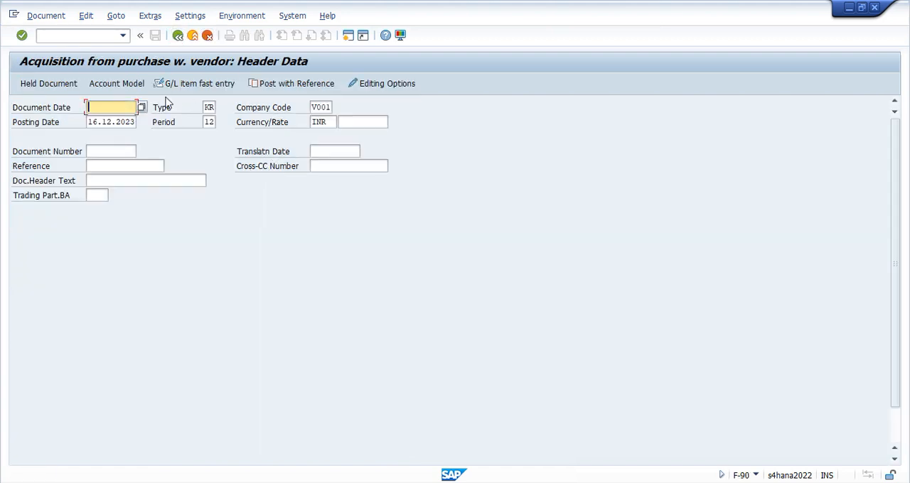
Reopen the document just posted and call up its asset accounting view
left_click(43, 14)
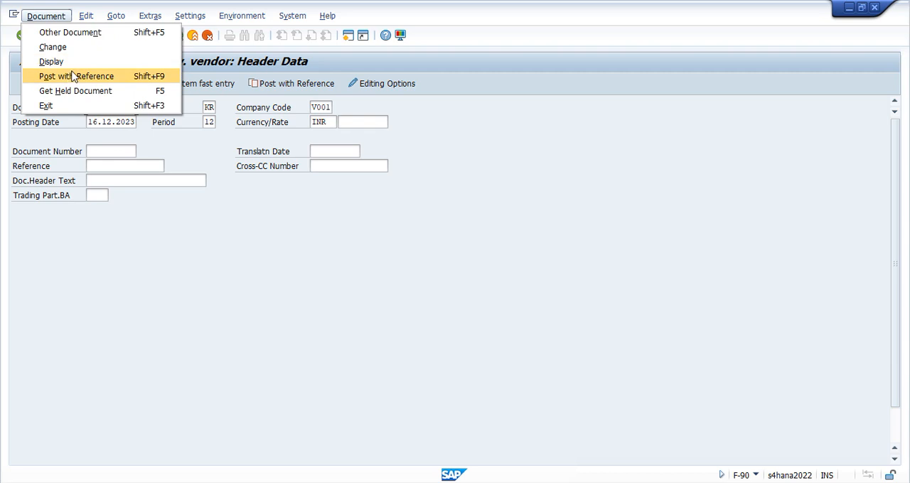
left_click(52, 46)
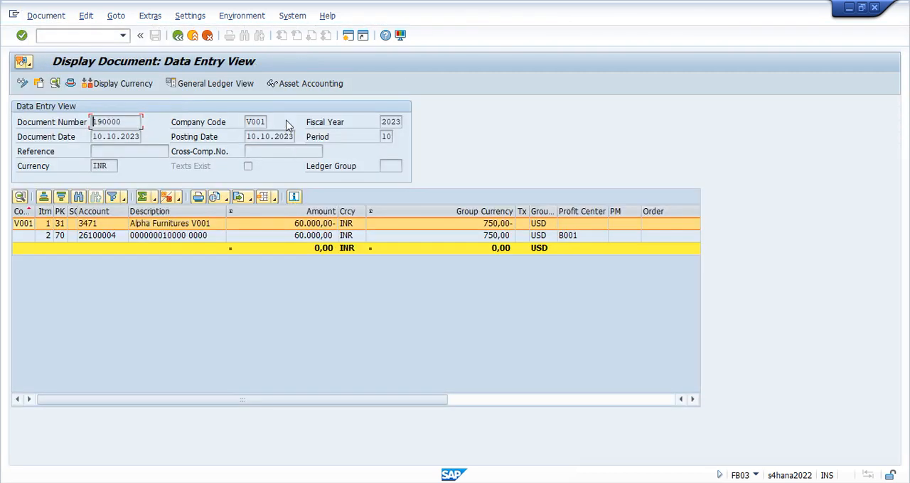
left_click(304, 84)
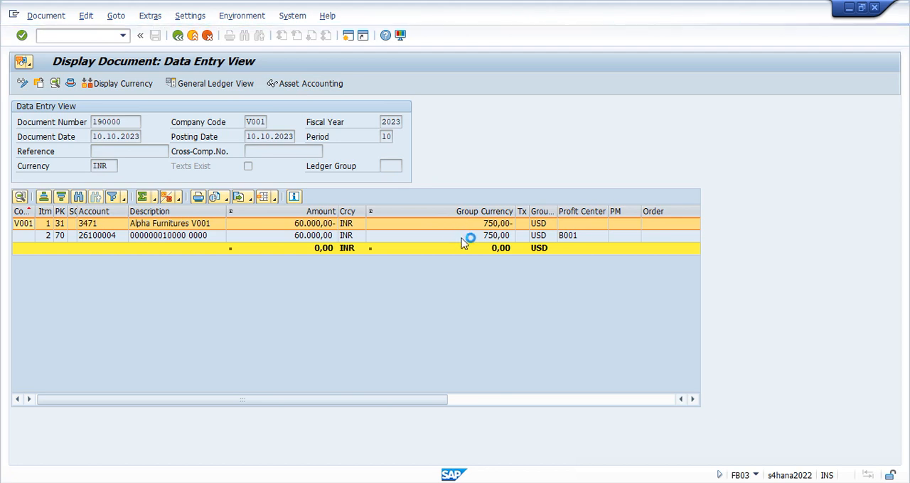